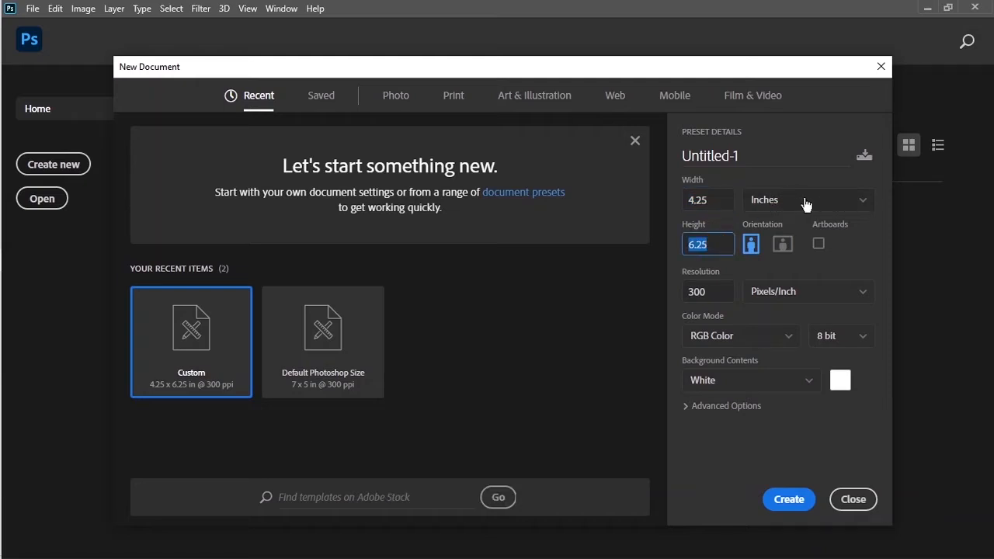
# Step: Create a 4.25 × 6.25 inch, 300 ppi RGB Color document with a white background
pyautogui.click(706, 292)
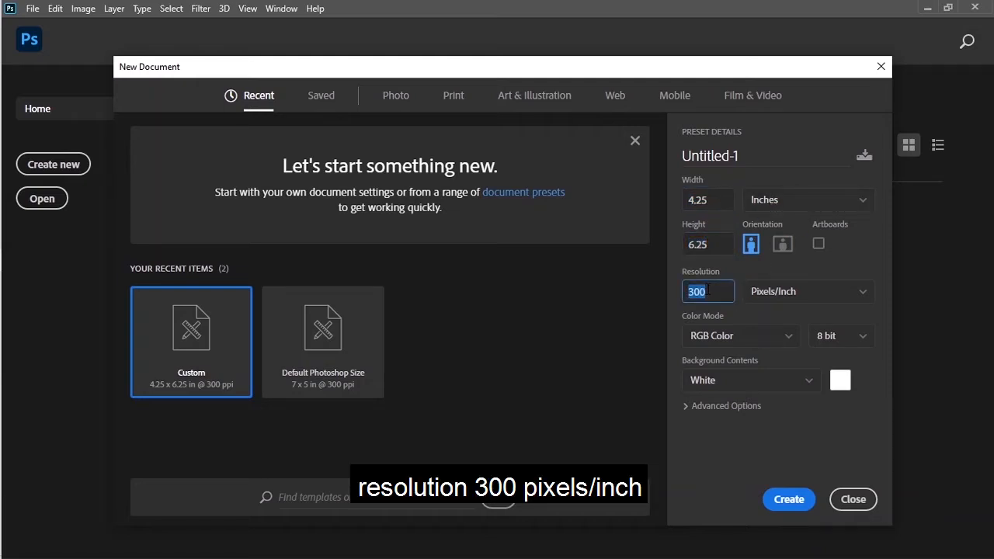
pyautogui.click(740, 338)
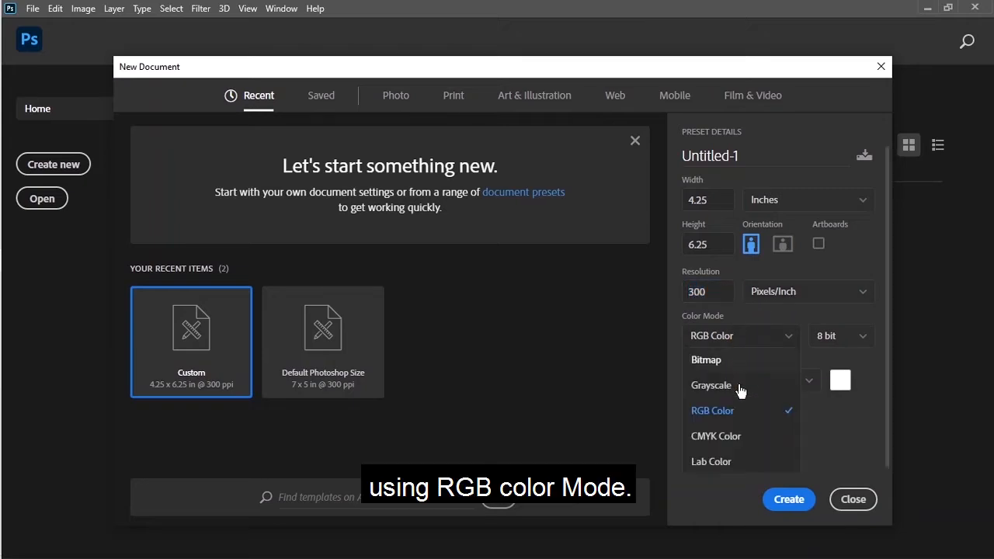
pyautogui.click(733, 413)
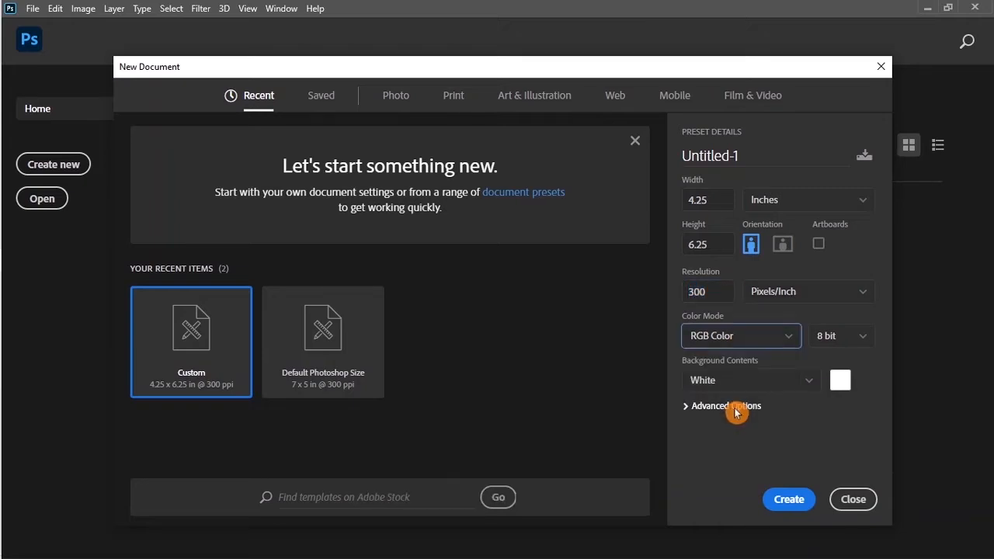
pyautogui.click(787, 501)
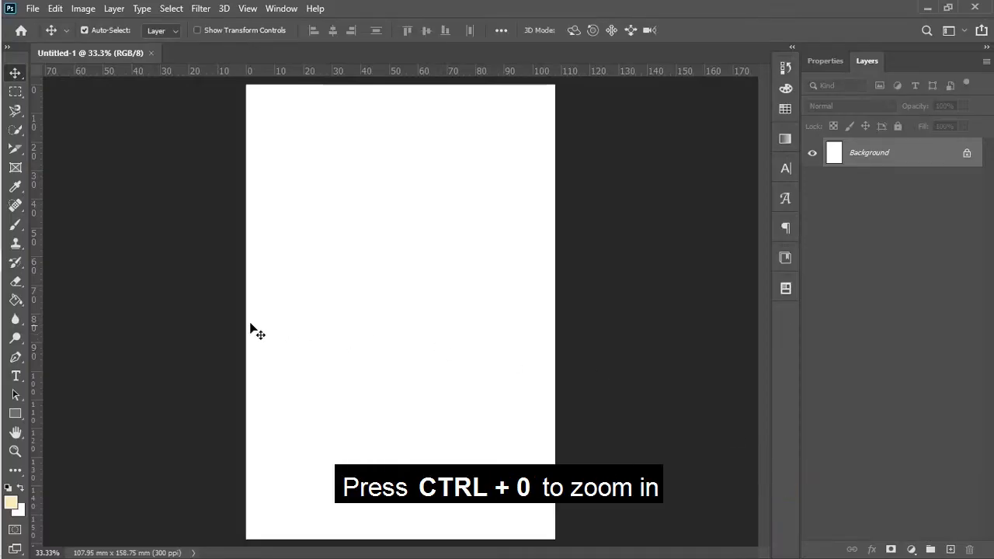
# Step: Drag guides to about 2 mm inside the left, top, right and bottom page edges
pyautogui.moveTo(39, 322); pyautogui.dragTo(250, 378)
pyautogui.moveTo(306, 71); pyautogui.dragTo(307, 90)
pyautogui.moveTo(34, 213); pyautogui.dragTo(548, 232)
pyautogui.moveTo(494, 71); pyautogui.dragTo(494, 531)
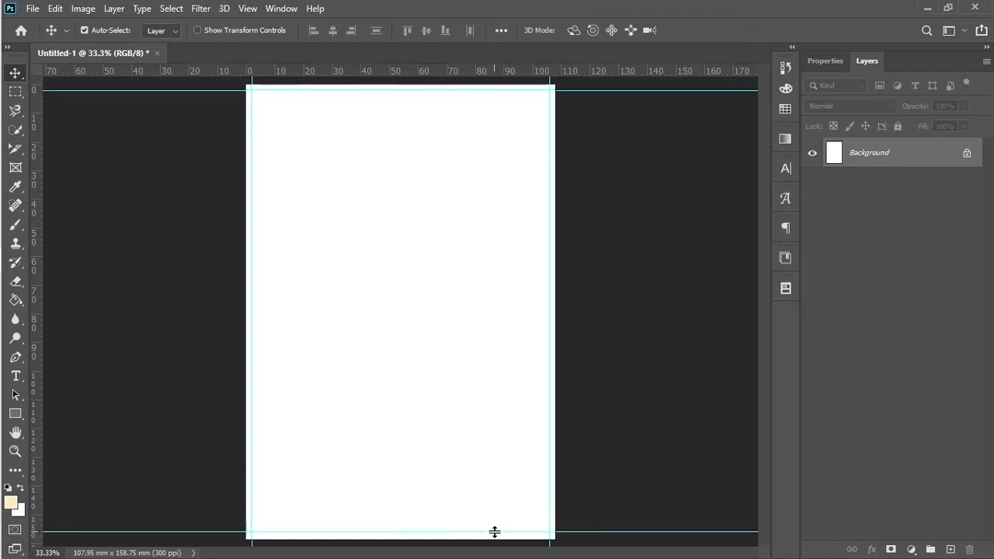
pyautogui.click(32, 10)
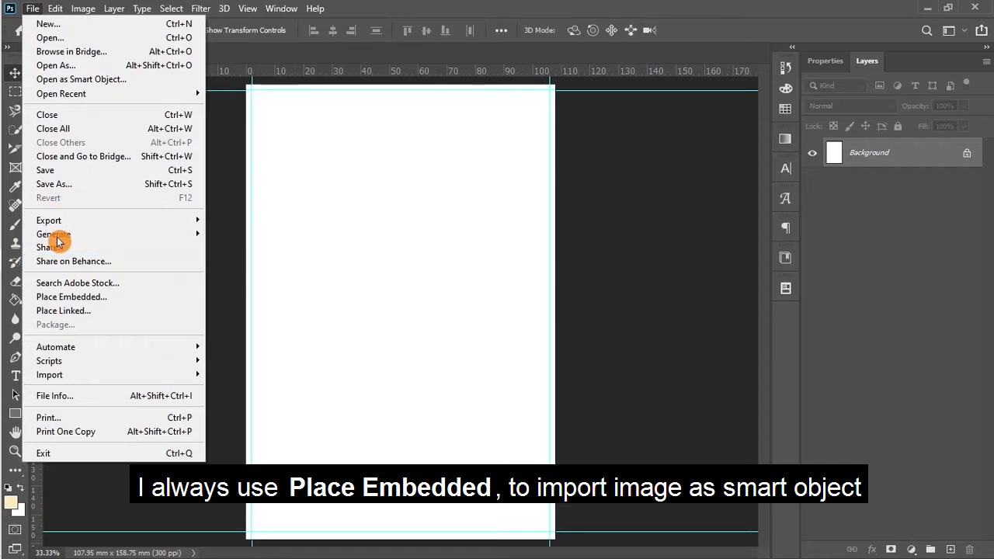
# Step: Embed the tropical beach photo into the document with Place Embedded
pyautogui.click(66, 297)
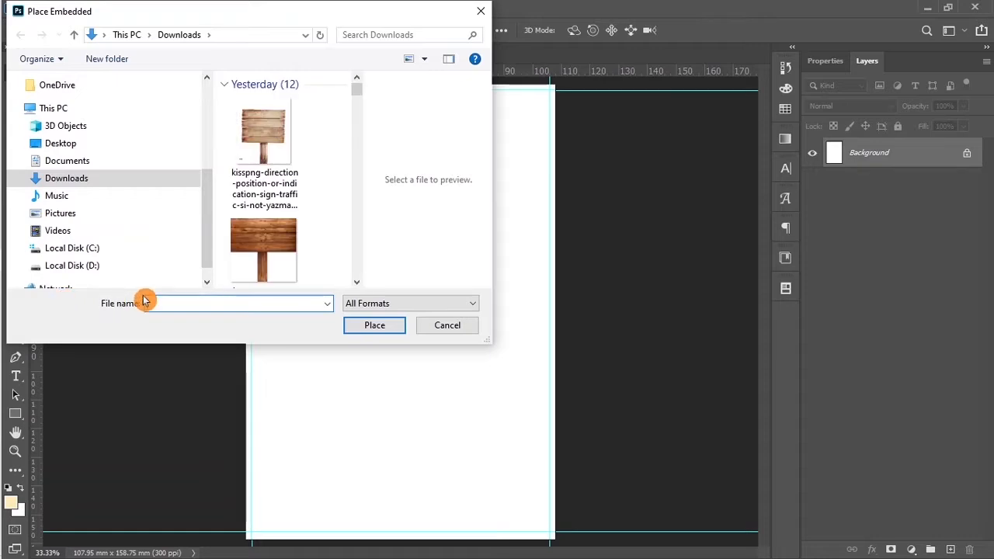
pyautogui.click(356, 284)
pyautogui.click(356, 285)
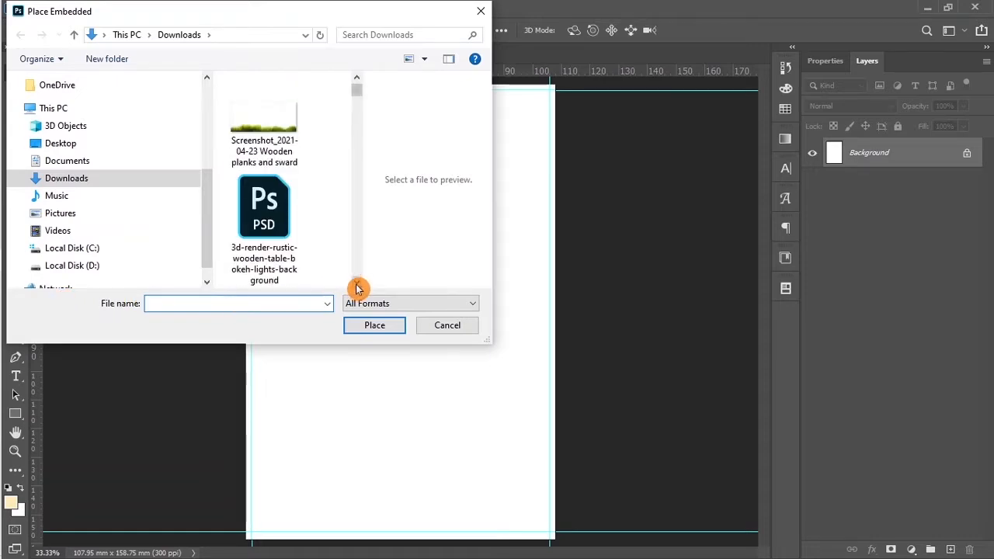
pyautogui.click(356, 284)
pyautogui.click(356, 285)
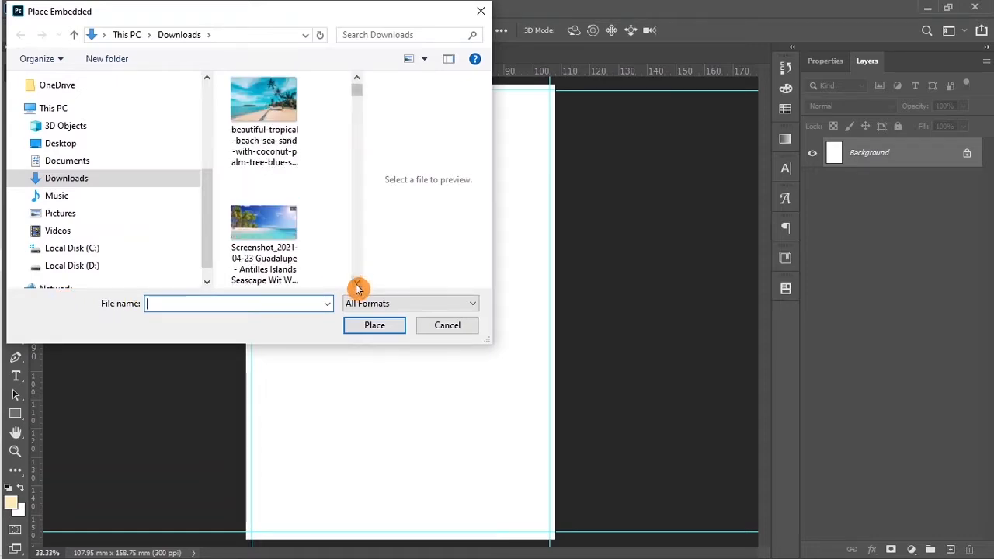
pyautogui.click(262, 125)
pyautogui.click(366, 325)
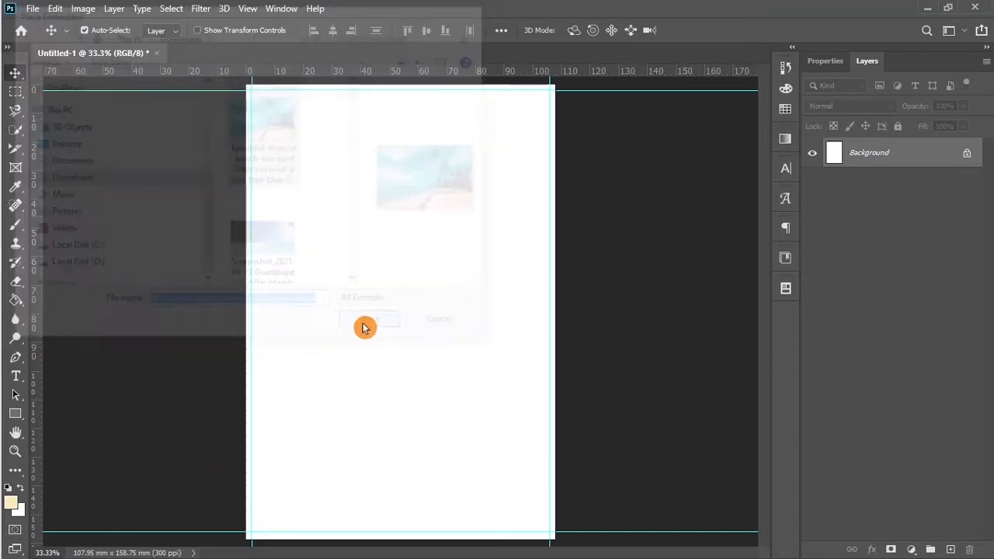
# Step: Flip the beach photo horizontally, move it to the top and enlarge it over the upper page
pyautogui.rightClick(386, 389)
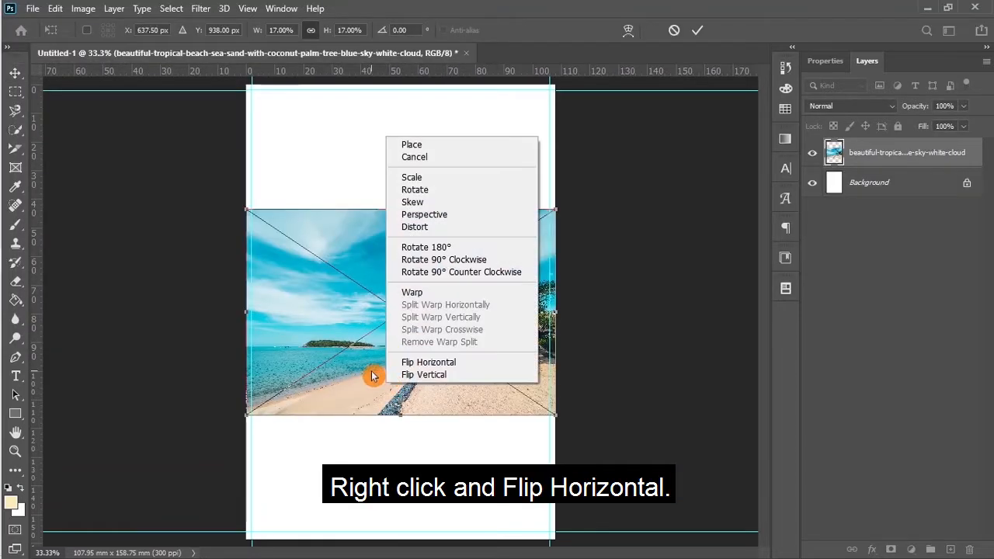
pyautogui.click(416, 367)
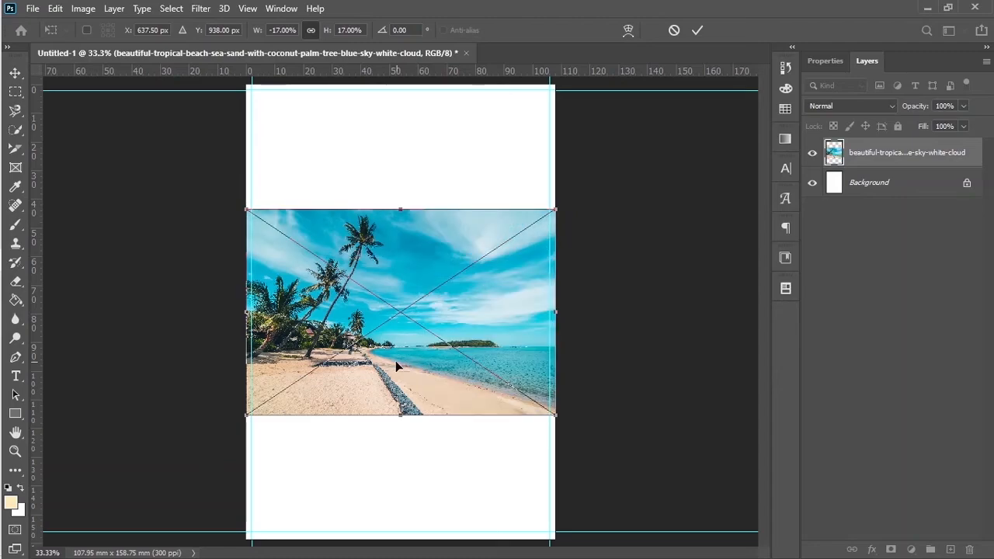
pyautogui.moveTo(395, 362); pyautogui.dragTo(406, 222)
pyautogui.moveTo(554, 286); pyautogui.dragTo(715, 533)
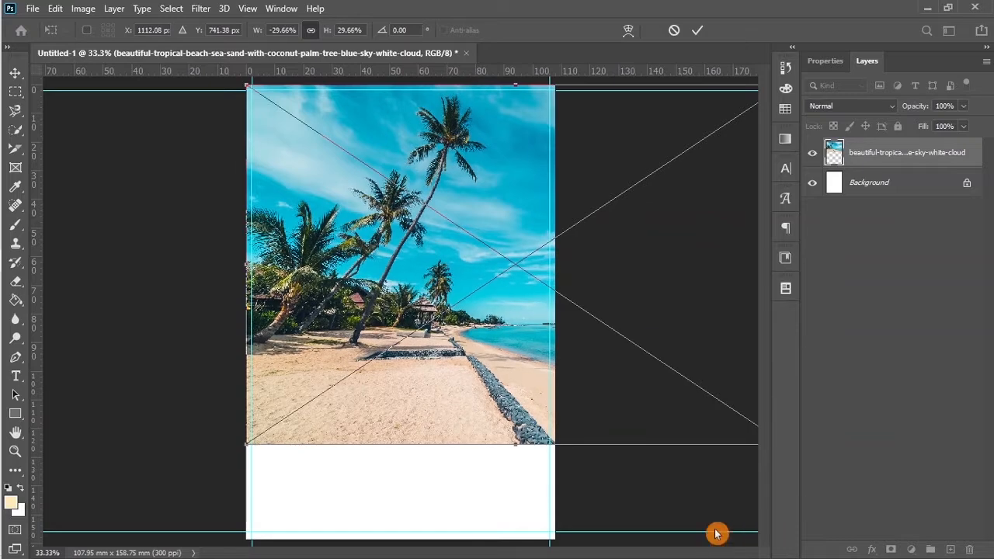
pyautogui.click(698, 34)
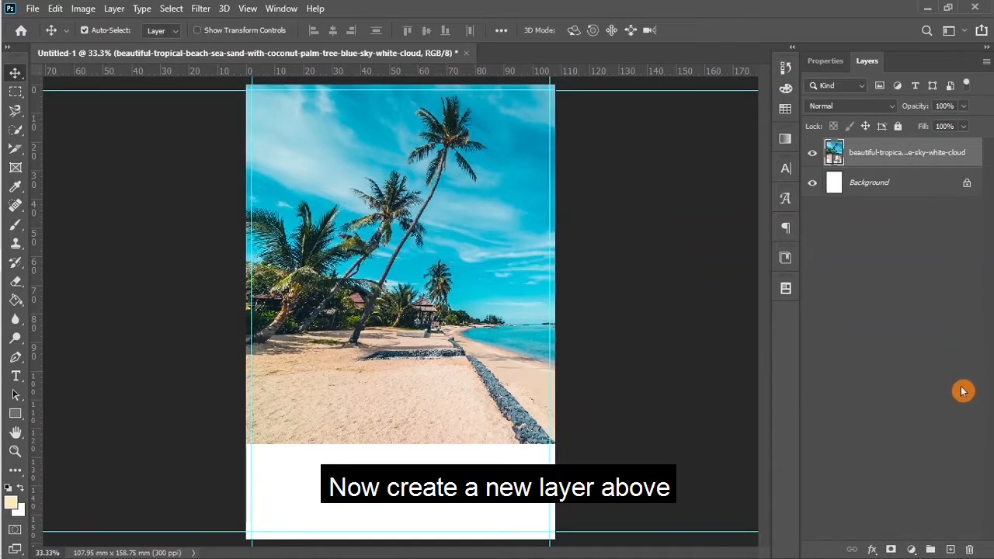
# Step: Add a new layer named Light source and set the brush colour to a pale warm cream
pyautogui.click(950, 550)
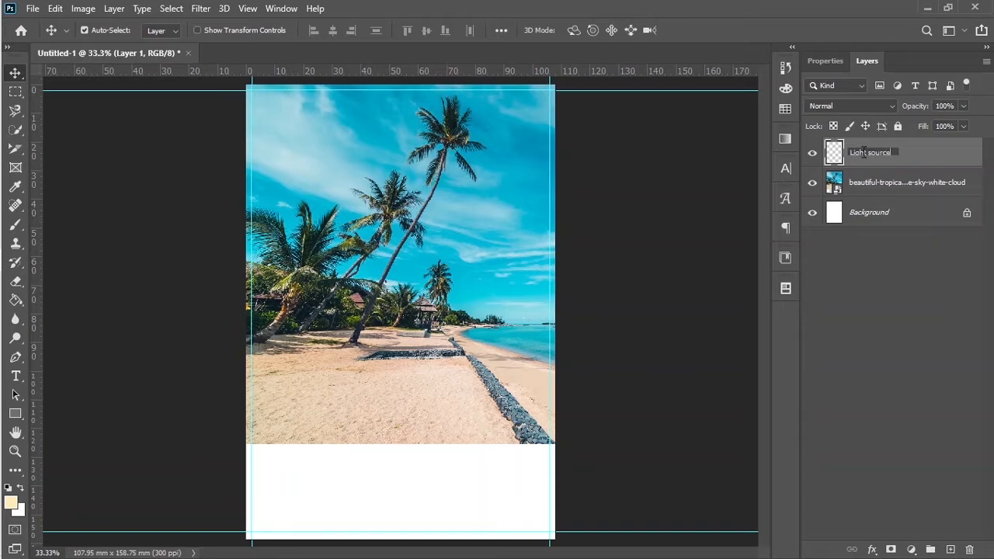
pyautogui.press('Return')
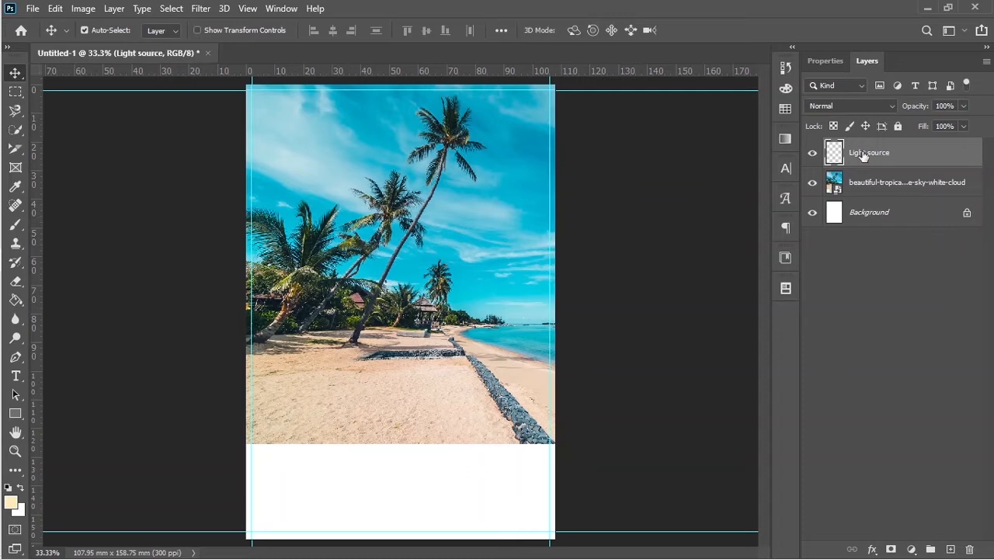
pyautogui.click(16, 227)
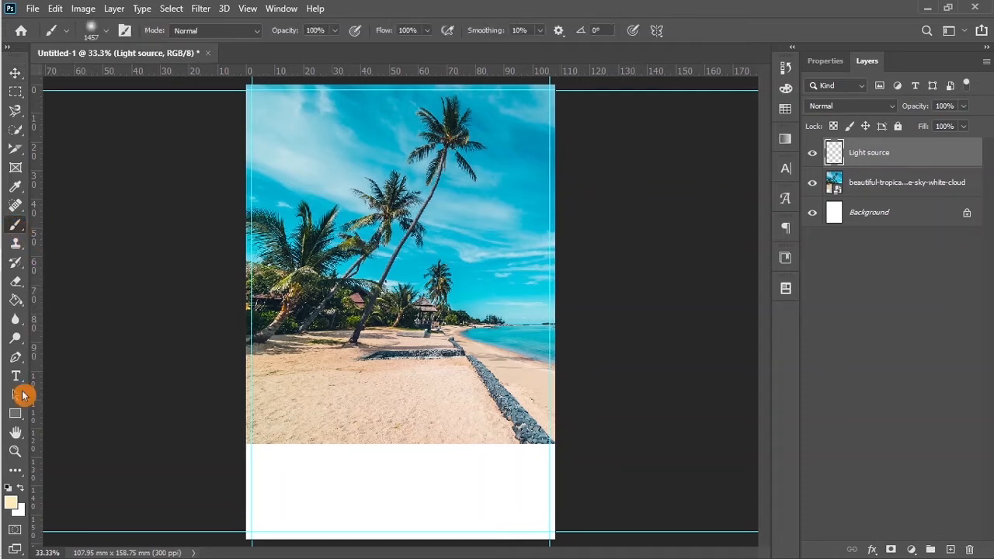
pyautogui.click(13, 506)
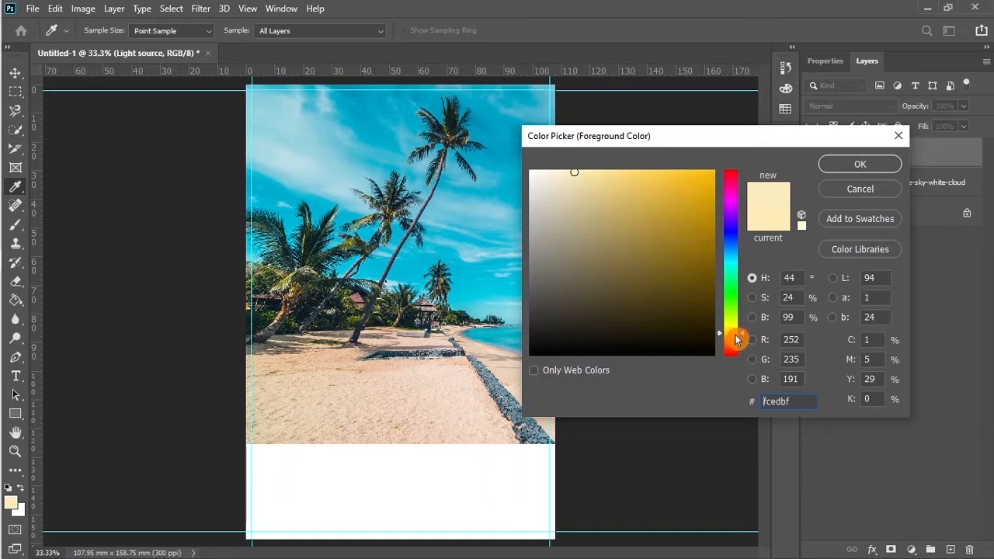
pyautogui.moveTo(734, 335); pyautogui.dragTo(734, 340)
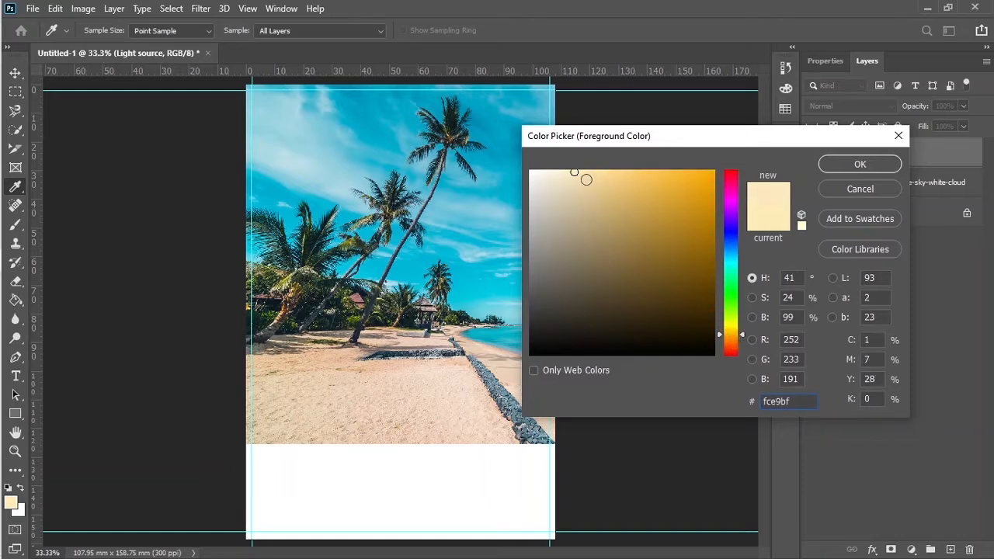
pyautogui.click(580, 170)
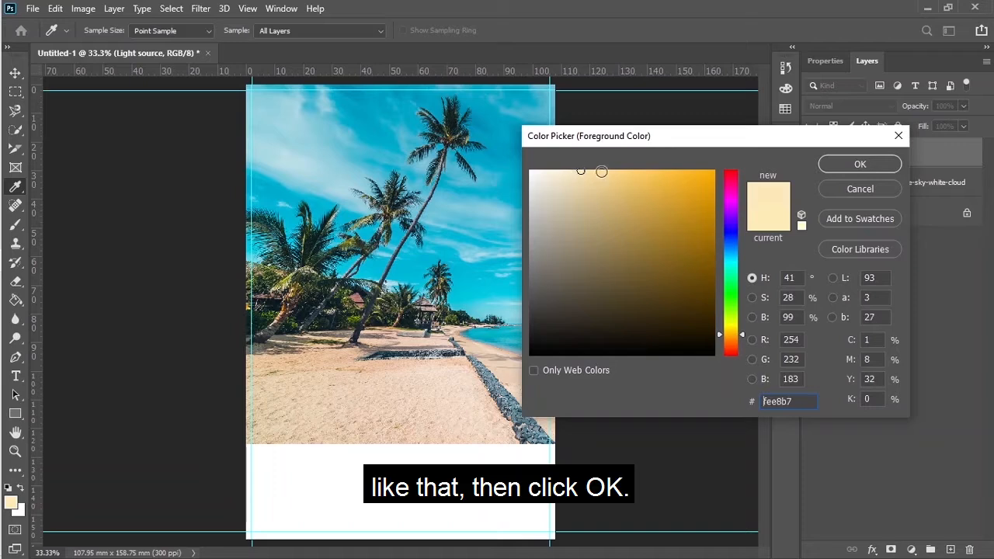
pyautogui.click(856, 164)
pyautogui.press('b')
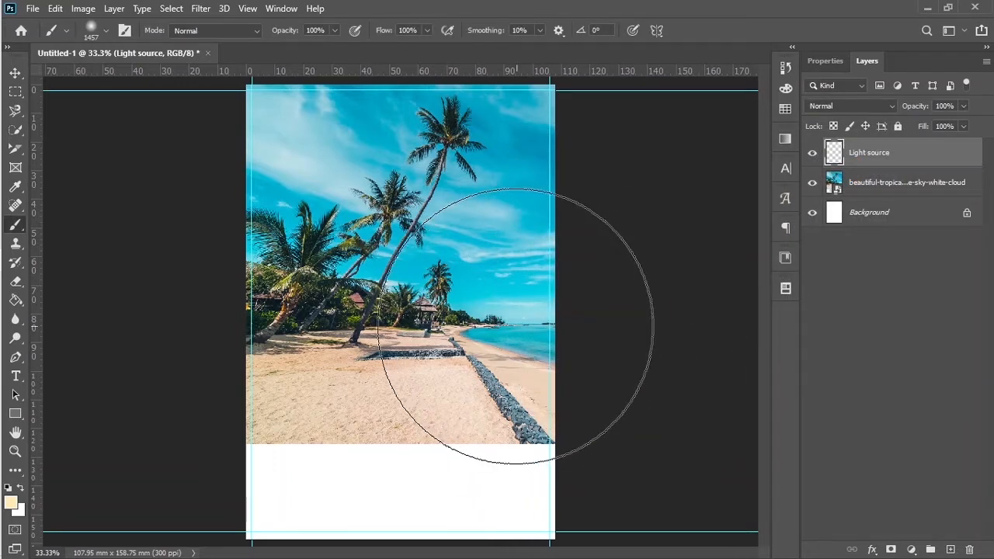
# Step: Paint a cream glow on the photo's right side, set it to Overlay, and group it with the photo
pyautogui.click(515, 326)
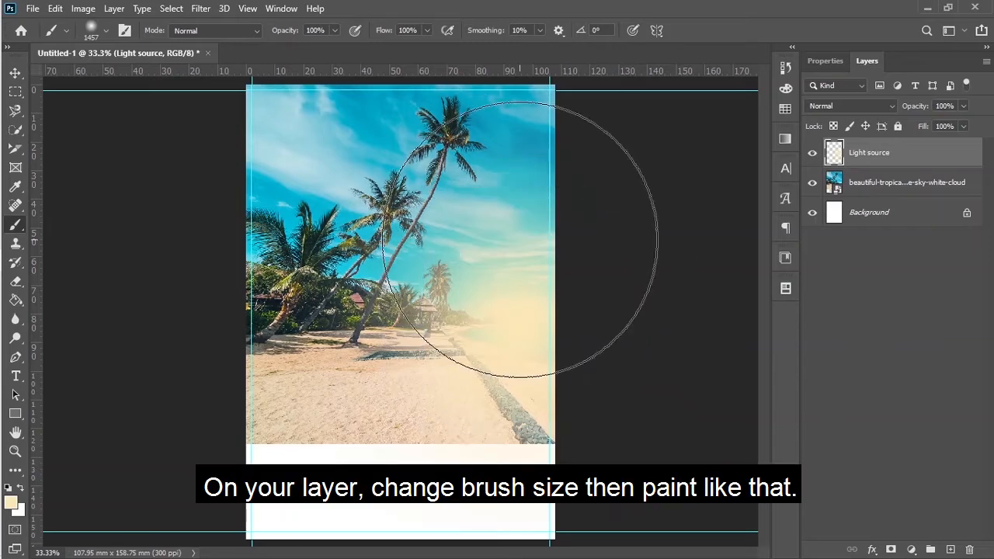
pyautogui.click(520, 272)
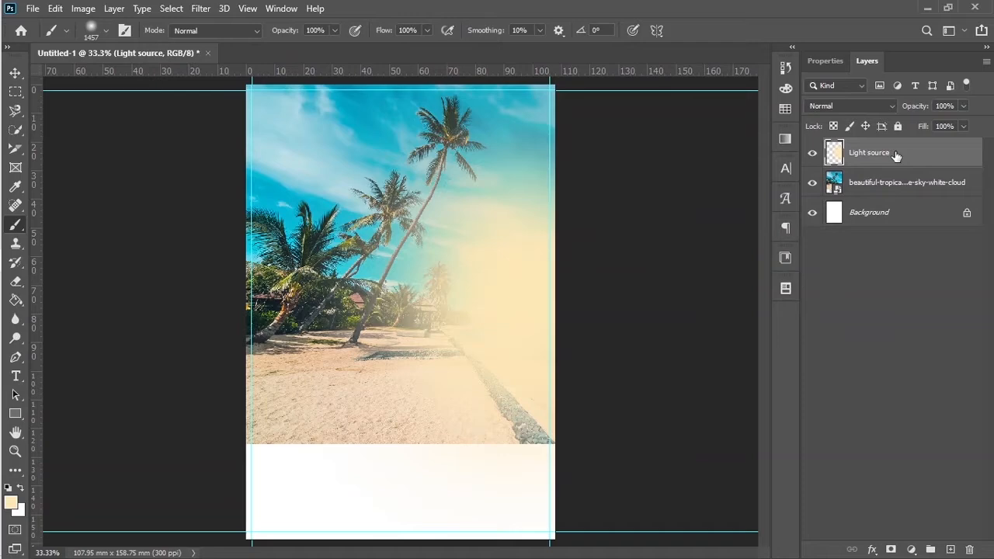
pyautogui.click(871, 108)
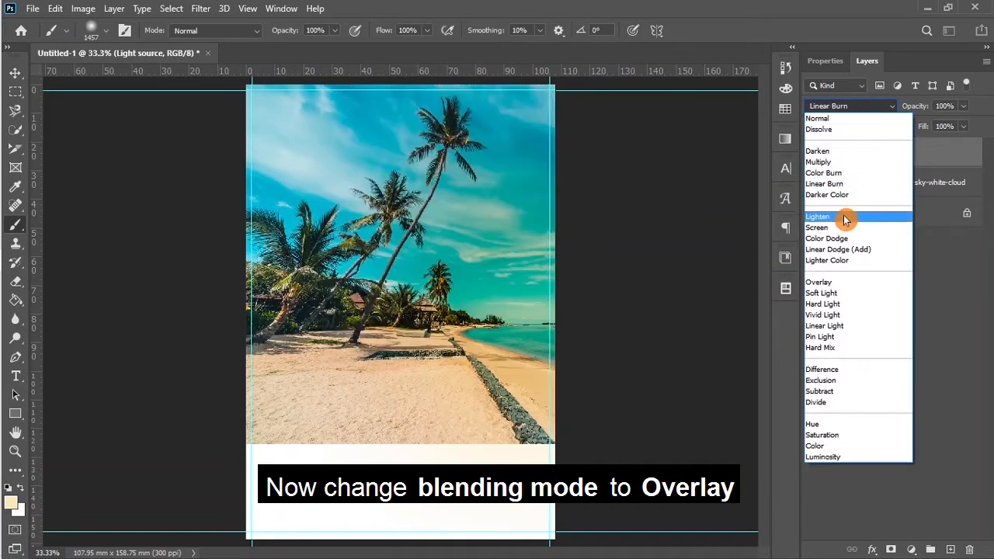
pyautogui.click(826, 283)
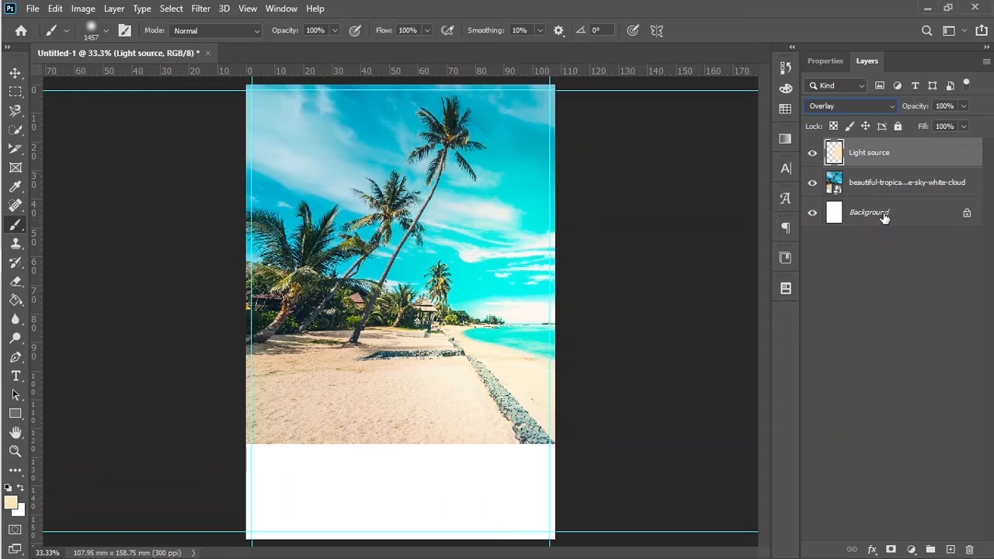
pyautogui.keyDown('shift'); pyautogui.click(917, 184); pyautogui.keyUp('shift')
pyautogui.moveTo(917, 184); pyautogui.dragTo(932, 550)
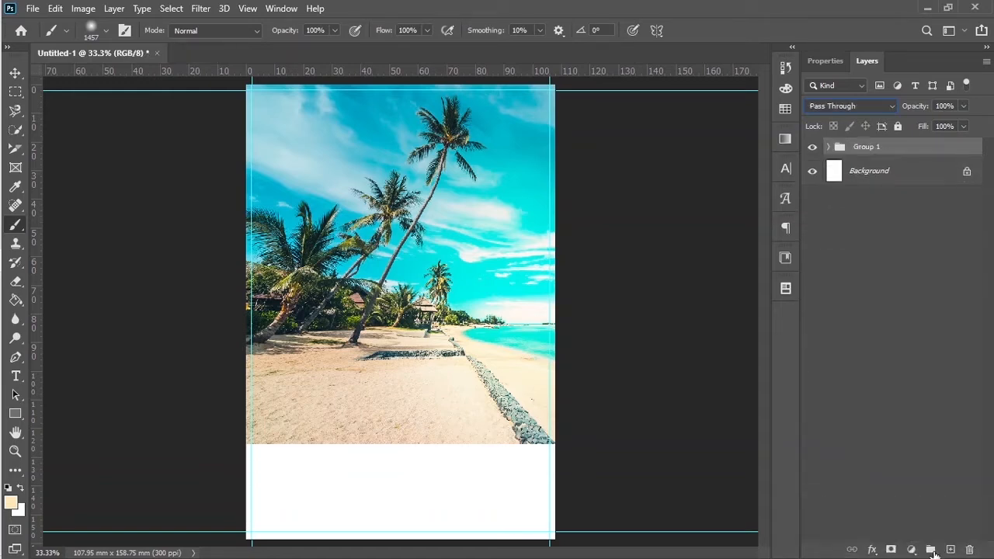
# Step: Rename Group 1 to Background and delete the white Background layer
pyautogui.write('Ba')
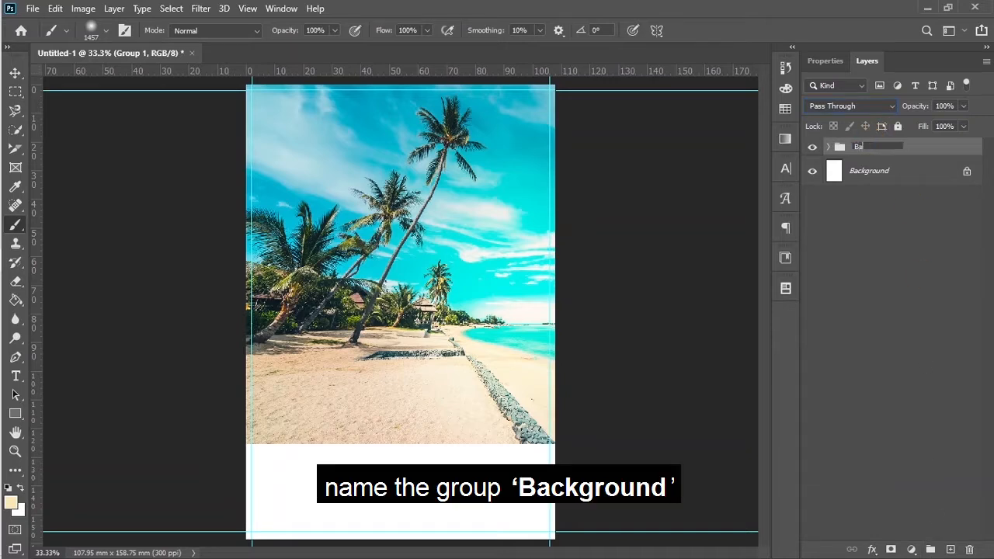
pyautogui.write('ckground')
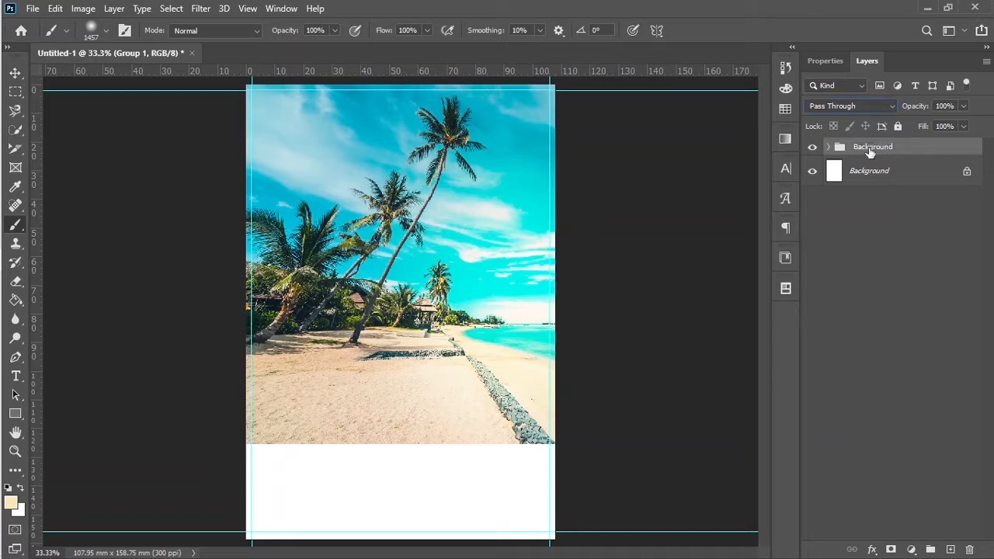
pyautogui.press('Return')
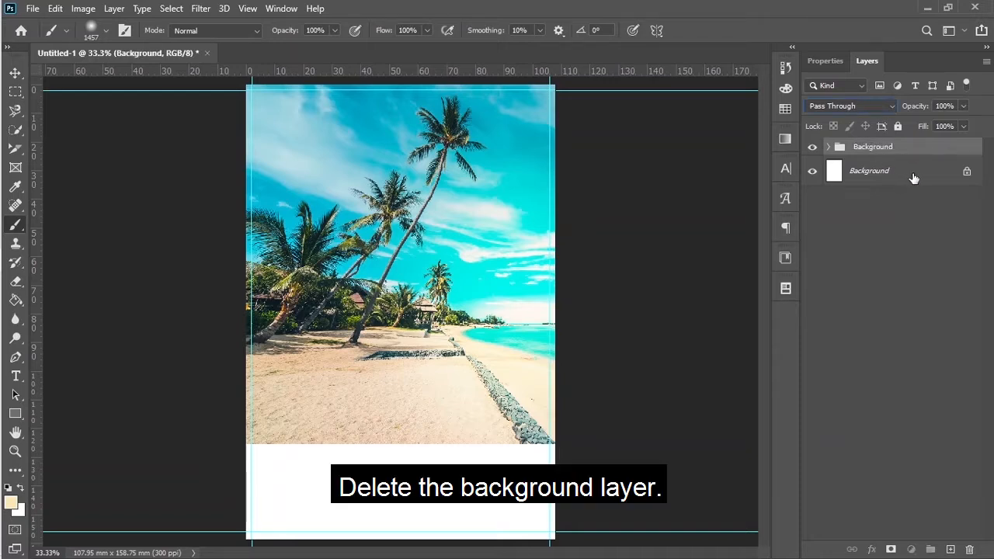
pyautogui.moveTo(913, 178); pyautogui.dragTo(970, 549)
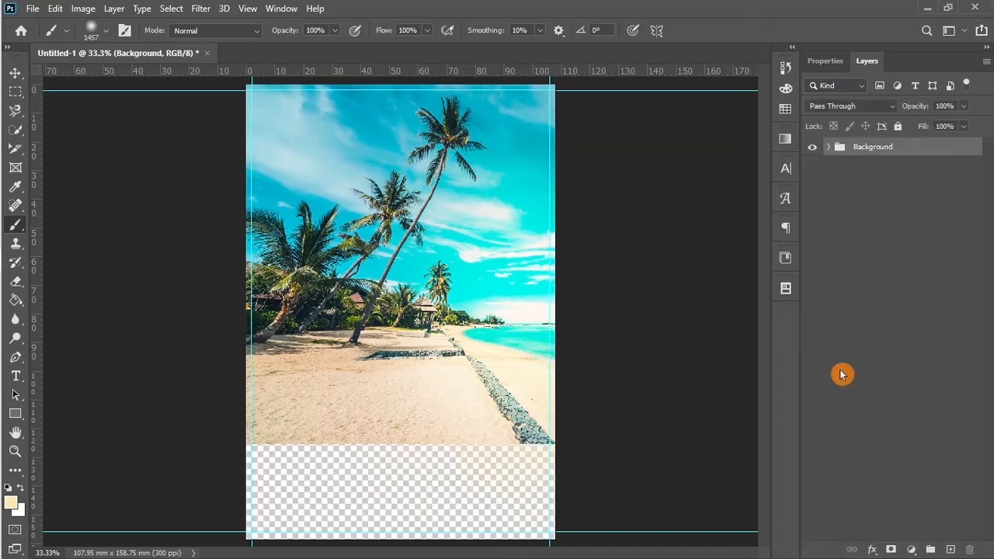
pyautogui.click(15, 75)
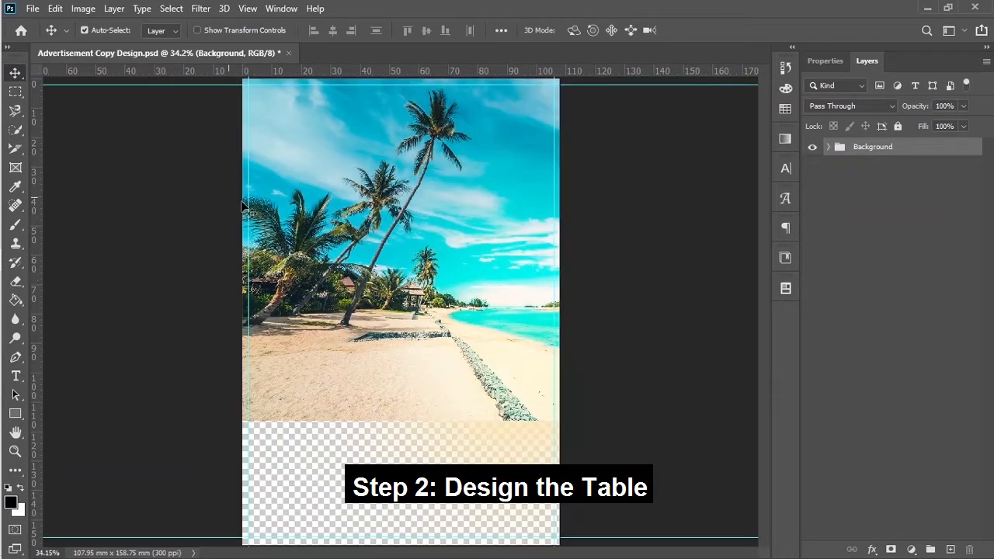
# Step: Embed the Rustic table image and position its tabletop below the beach scene
pyautogui.click(36, 17)
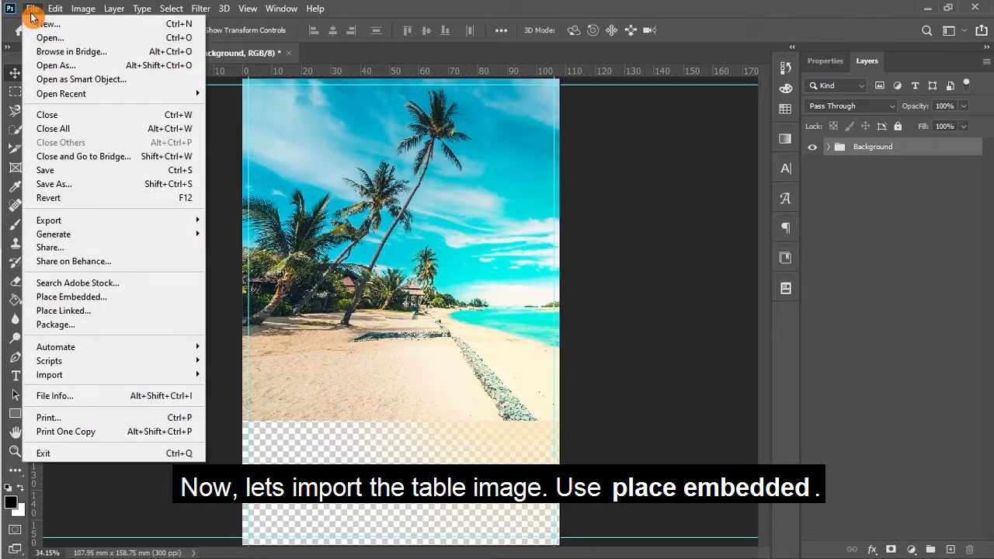
pyautogui.click(71, 300)
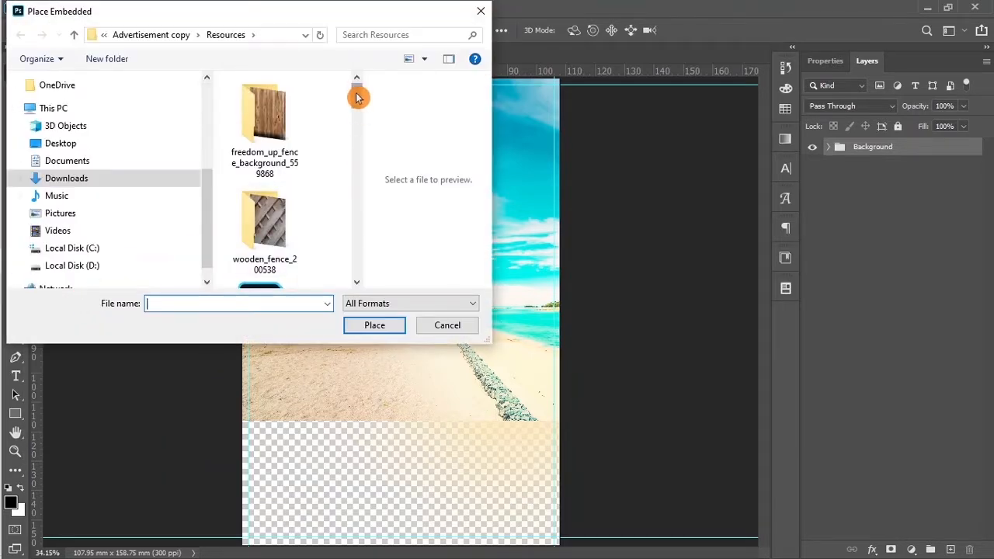
pyautogui.moveTo(355, 93); pyautogui.dragTo(348, 224)
pyautogui.click(273, 167)
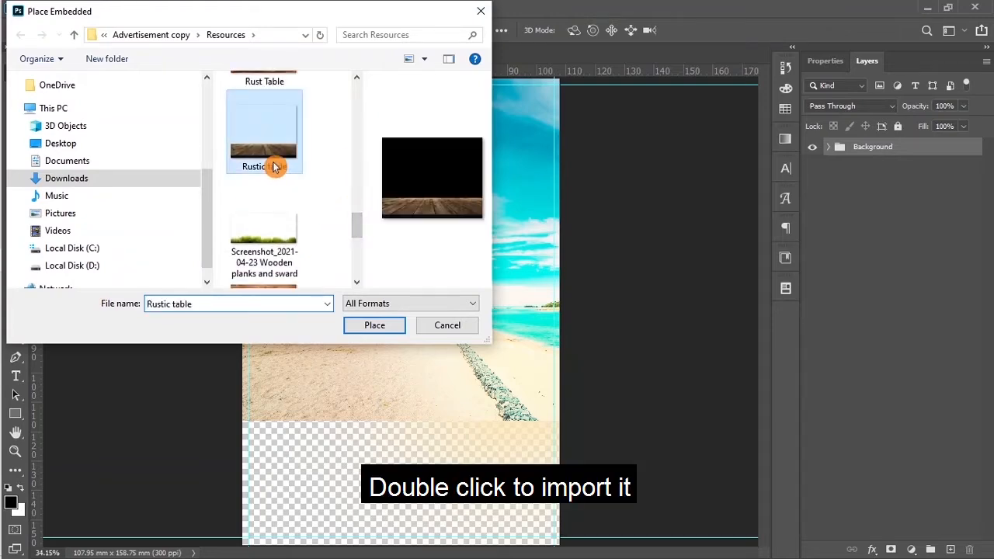
pyautogui.click(375, 323)
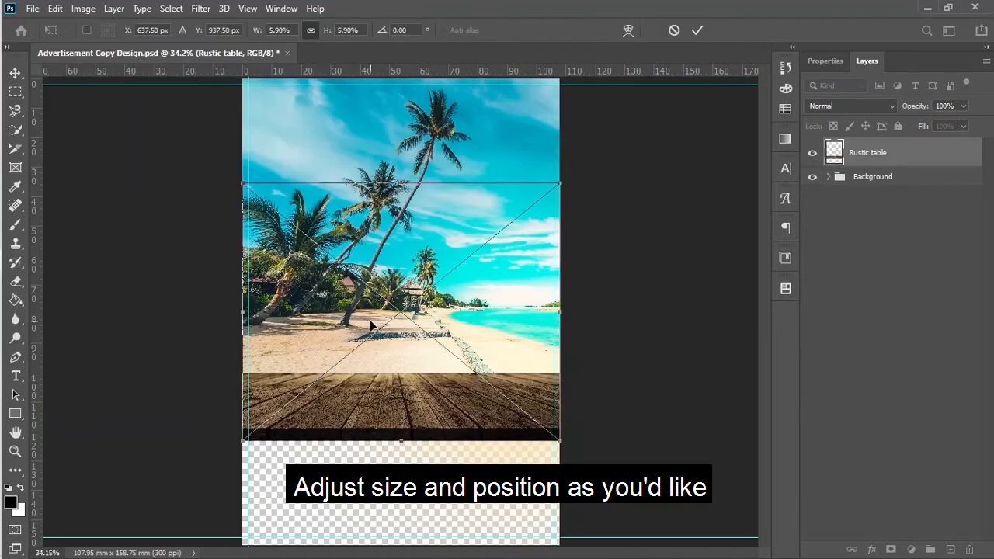
pyautogui.moveTo(383, 396); pyautogui.dragTo(385, 424)
pyautogui.click(697, 29)
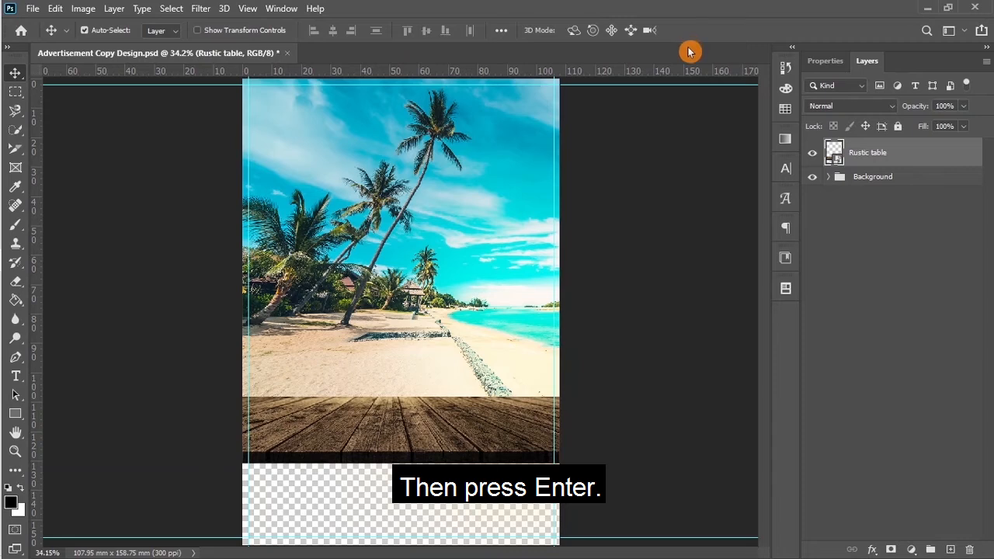
pyautogui.click(880, 180)
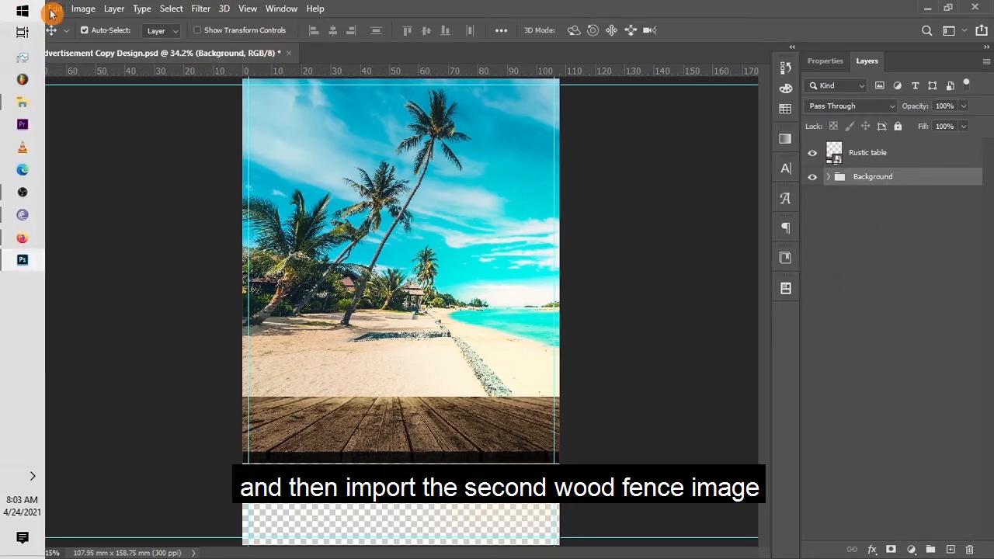
# Step: Embed the wooden fence background image, keeping it upright
pyautogui.click(33, 8)
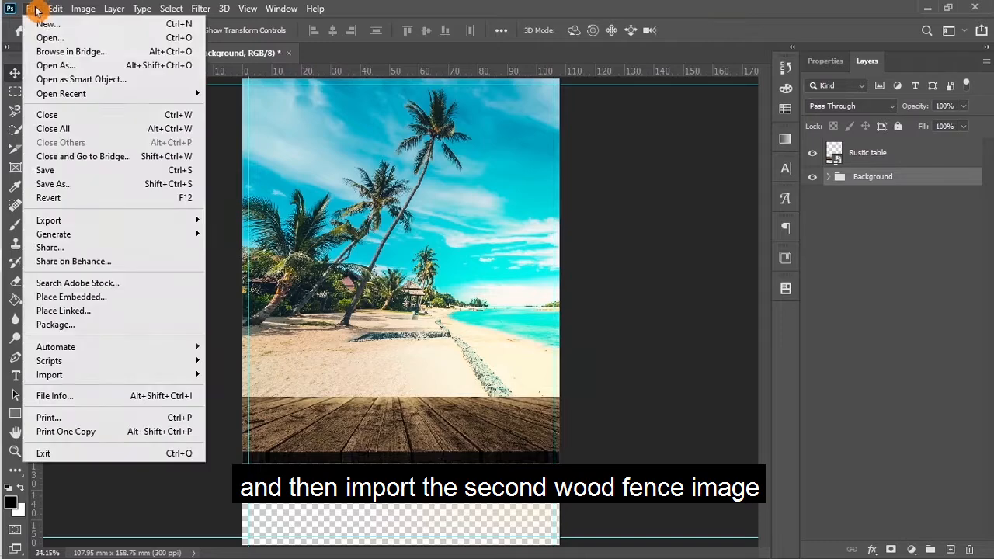
pyautogui.click(76, 297)
pyautogui.moveTo(362, 99); pyautogui.dragTo(322, 241)
pyautogui.click(327, 270)
pyautogui.click(374, 325)
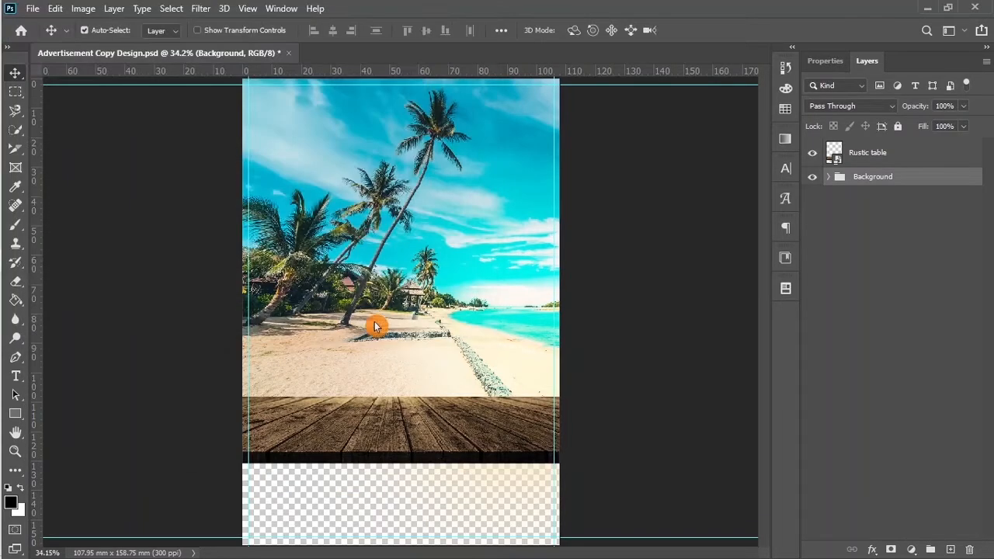
pyautogui.moveTo(570, 204); pyautogui.dragTo(364, 330)
pyautogui.click(696, 30)
# Step: Move the fence below the tabletop and scale it to fill the poster bottom
pyautogui.moveTo(407, 451); pyautogui.dragTo(395, 533)
pyautogui.hotkey('ctrl', 't')
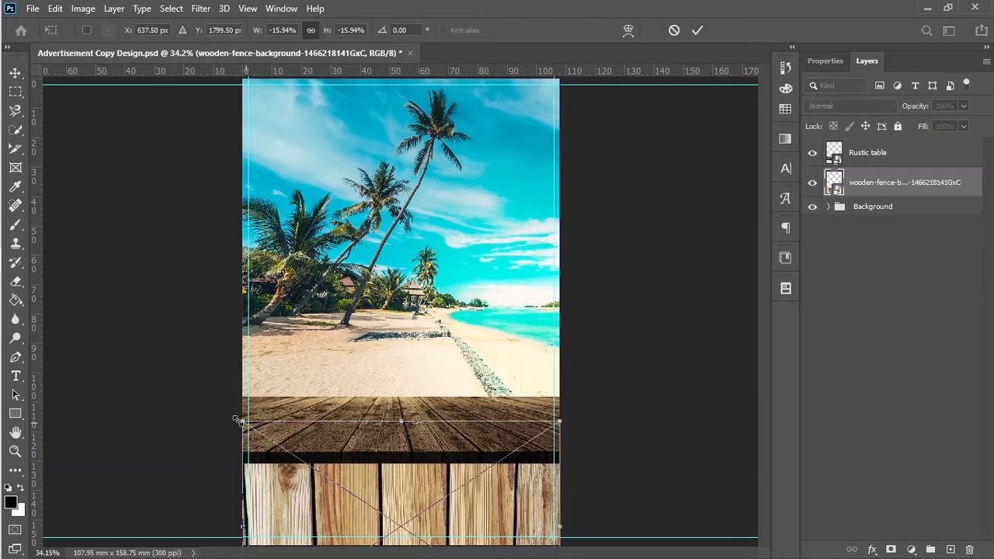
pyautogui.moveTo(242, 421); pyautogui.dragTo(234, 415)
pyautogui.click(698, 36)
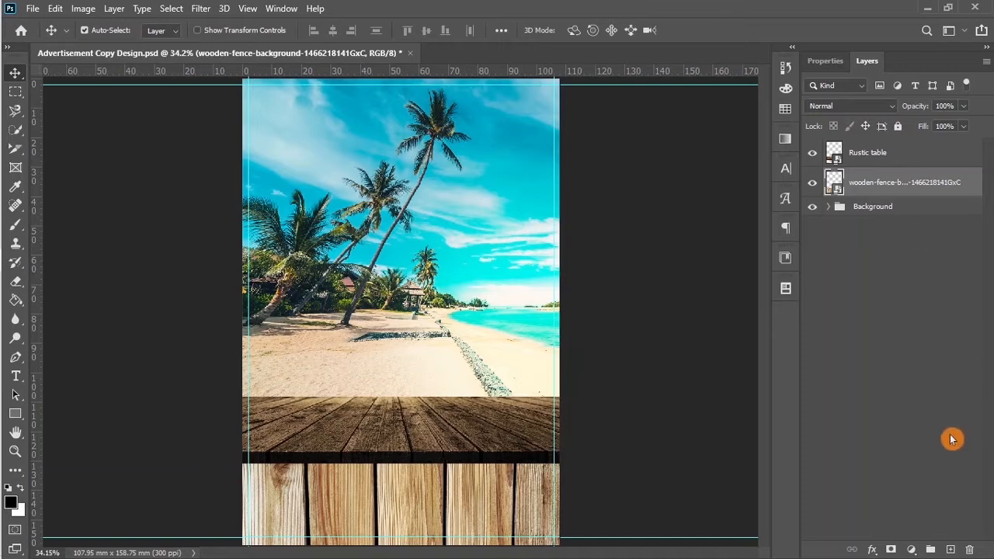
# Step: Add a new layer named shadow and set the brush opacity to 30%
pyautogui.click(948, 549)
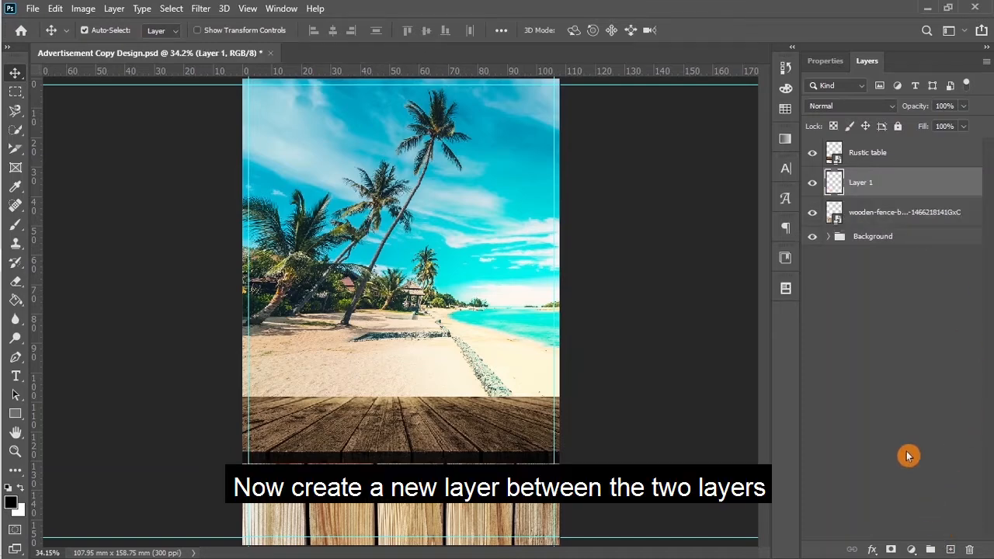
pyautogui.click(866, 180)
pyautogui.write('sha')
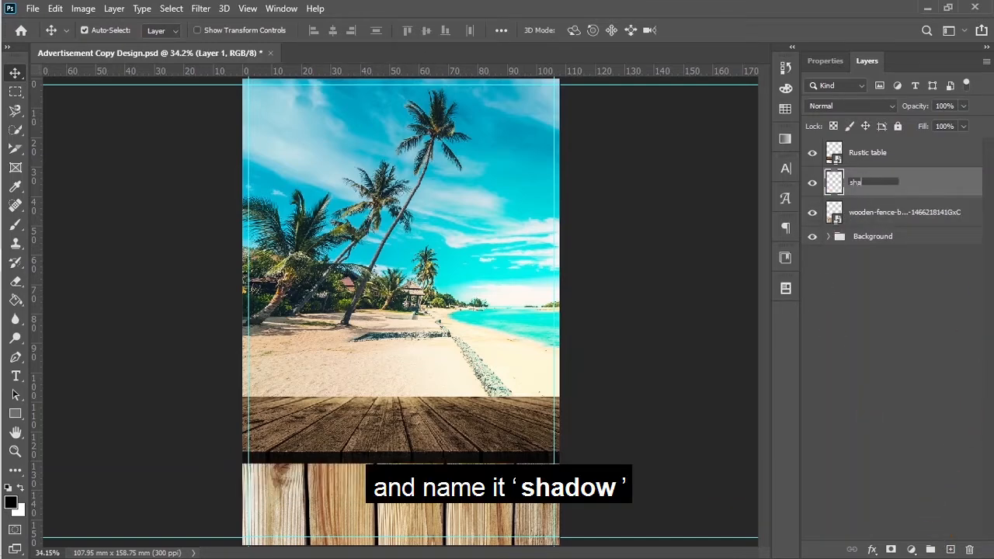
pyautogui.write('dow')
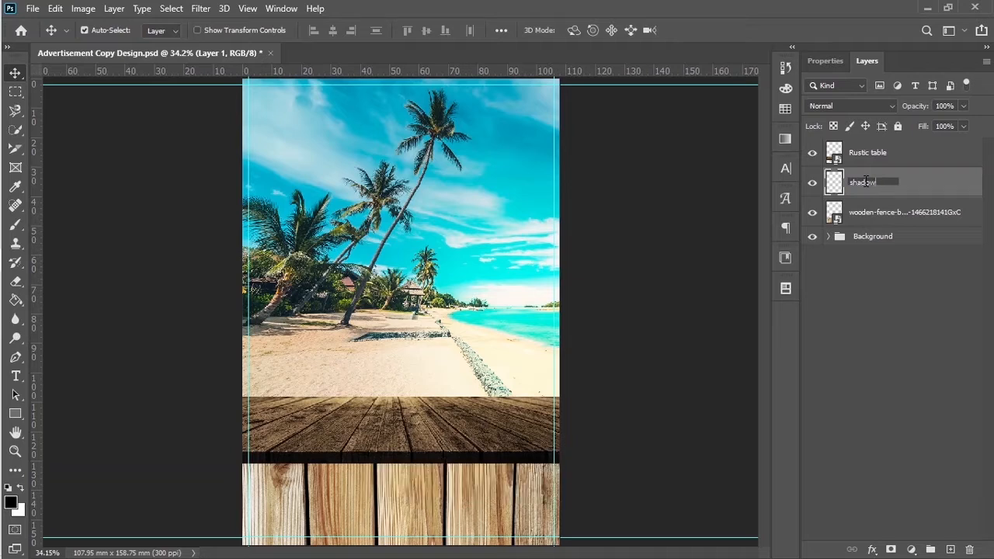
pyautogui.click(16, 233)
pyautogui.click(312, 30)
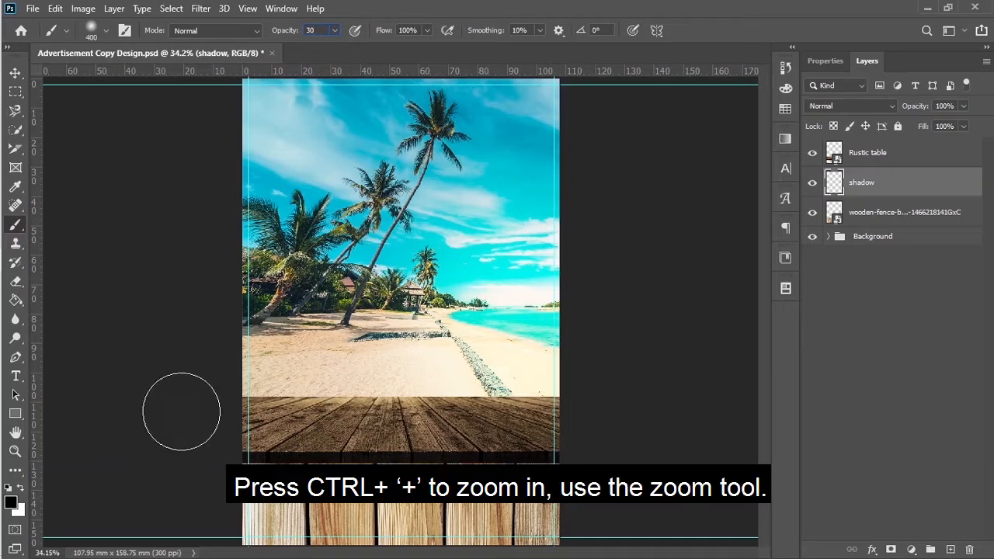
# Step: Zoom in on the table edge and paint soft black shadow strokes beneath the tabletop
pyautogui.click(16, 454)
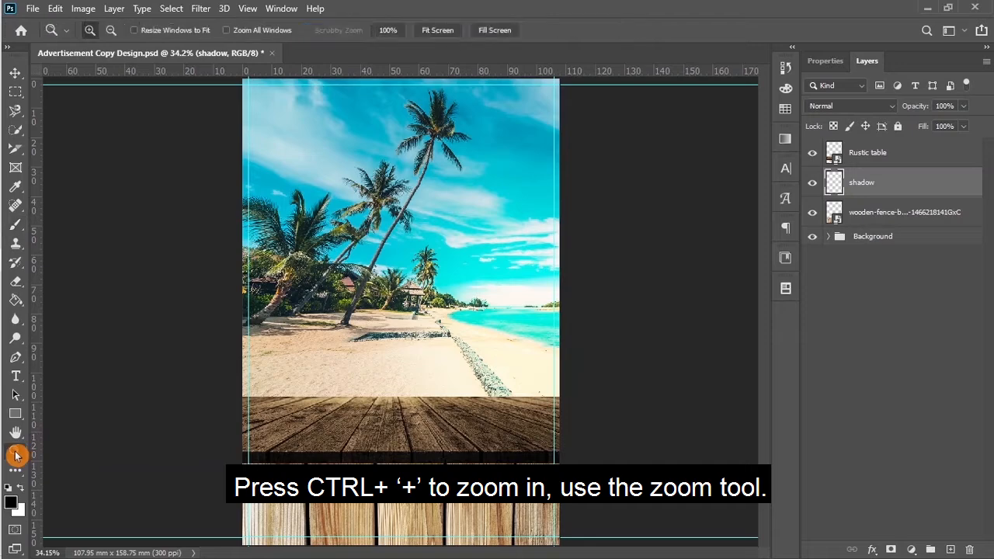
pyautogui.click(271, 470)
pyautogui.click(292, 470)
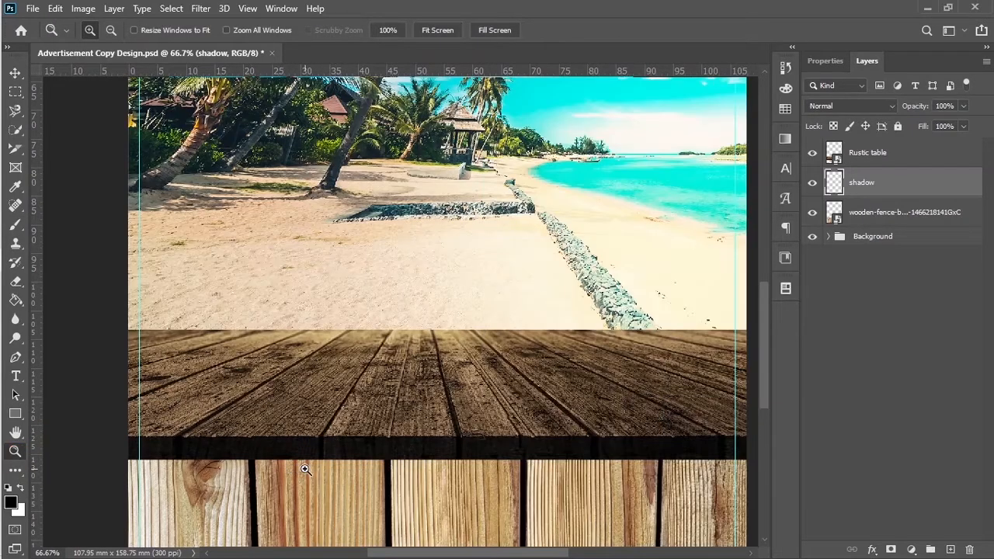
pyautogui.moveTo(334, 424); pyautogui.dragTo(280, 396)
pyautogui.click(14, 227)
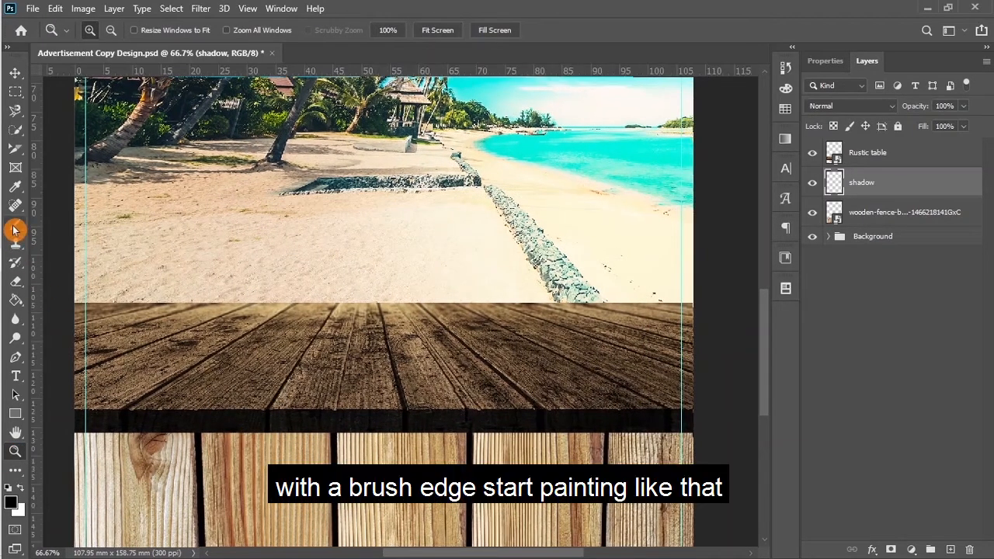
pyautogui.moveTo(140, 419); pyautogui.dragTo(719, 424)
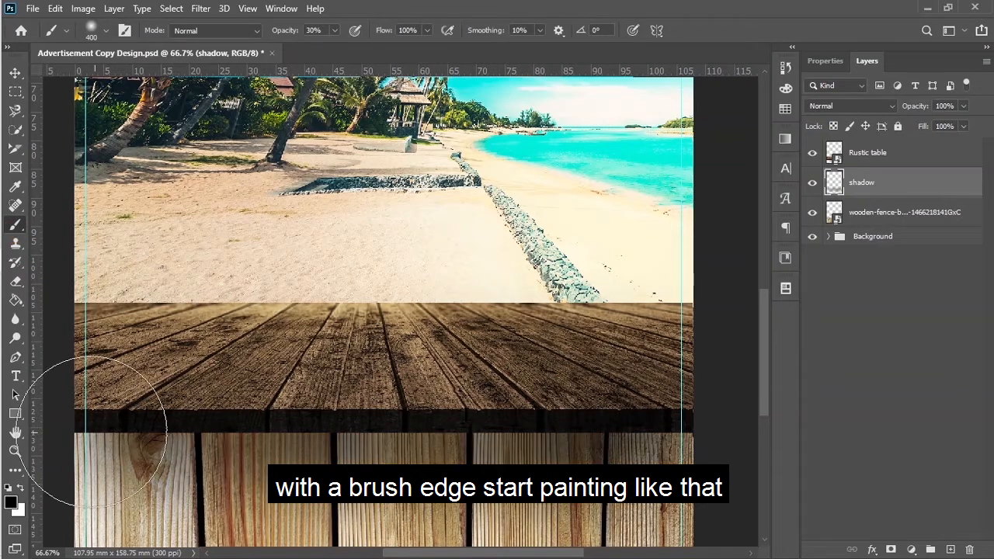
pyautogui.moveTo(91, 431); pyautogui.dragTo(649, 432)
pyautogui.press('[')
pyautogui.press('[')
pyautogui.press('[')
pyautogui.press('[')
pyautogui.press('[')
pyautogui.moveTo(86, 433)
pyautogui.mouseDown()
pyautogui.moveTo(209, 437)
pyautogui.moveTo(138, 422)
pyautogui.moveTo(661, 424)
pyautogui.moveTo(100, 435)
pyautogui.moveTo(687, 438)
pyautogui.moveTo(373, 430)
pyautogui.mouseUp()
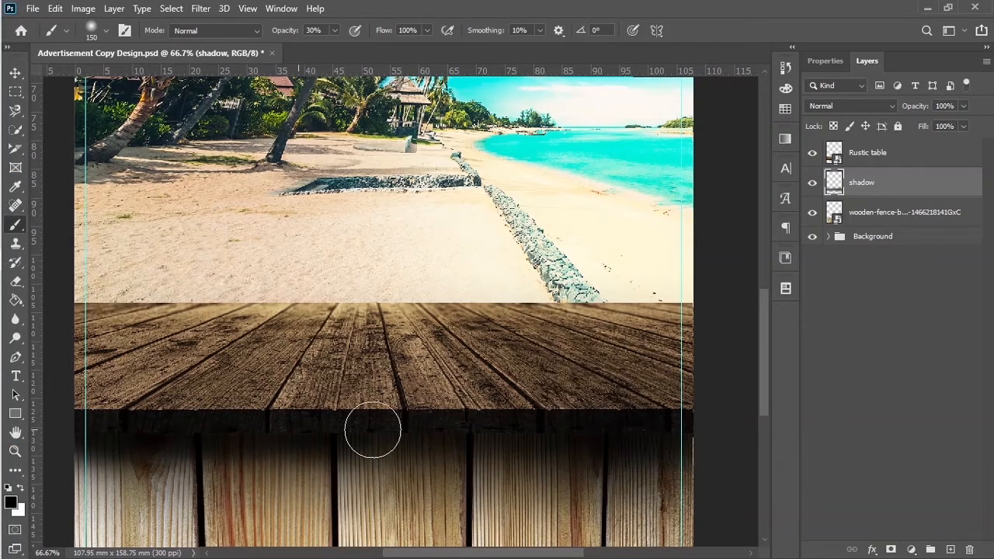
pyautogui.click(15, 75)
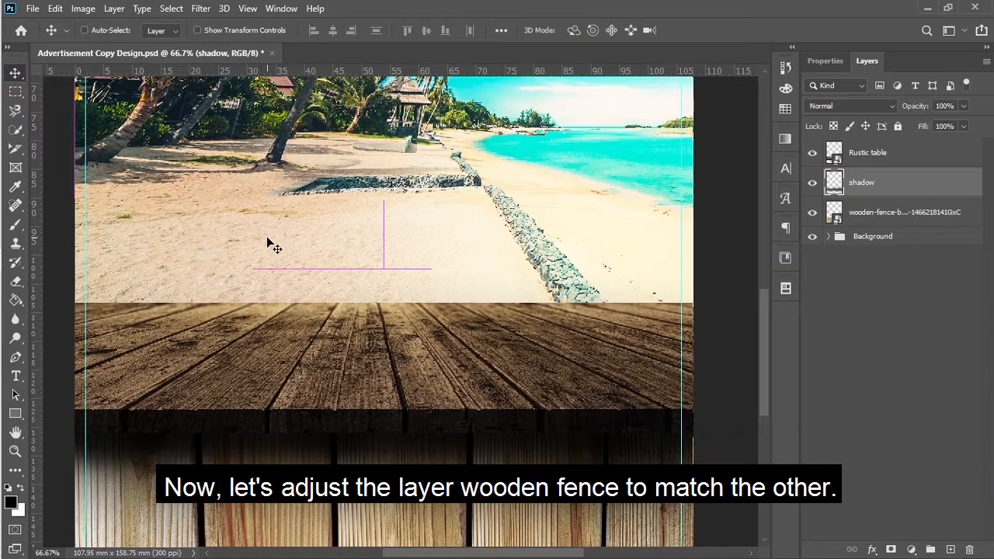
# Step: Add a Brightness/Contrast layer clipped to the fence with brightness -102 and contrast -15
pyautogui.hotkey('ctrl', '0')
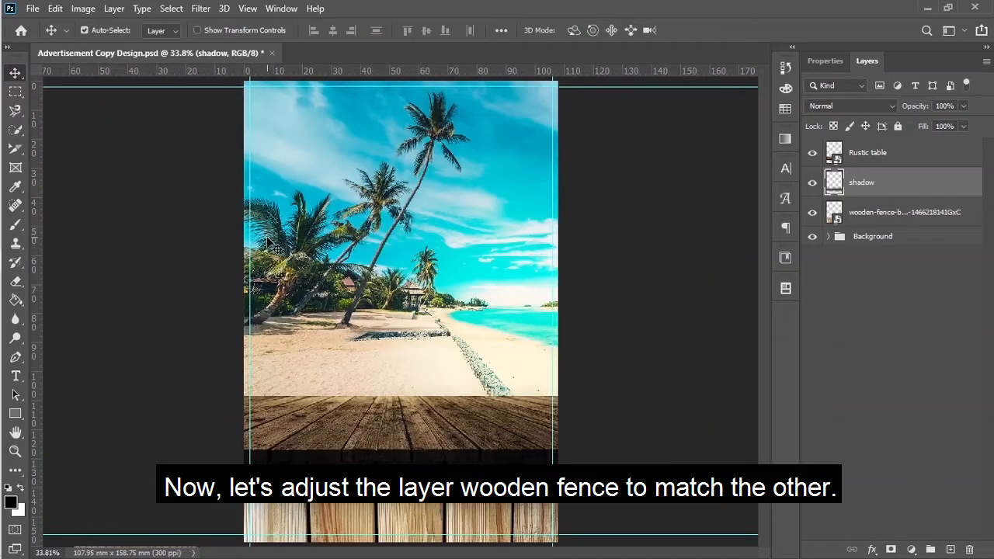
pyautogui.click(893, 214)
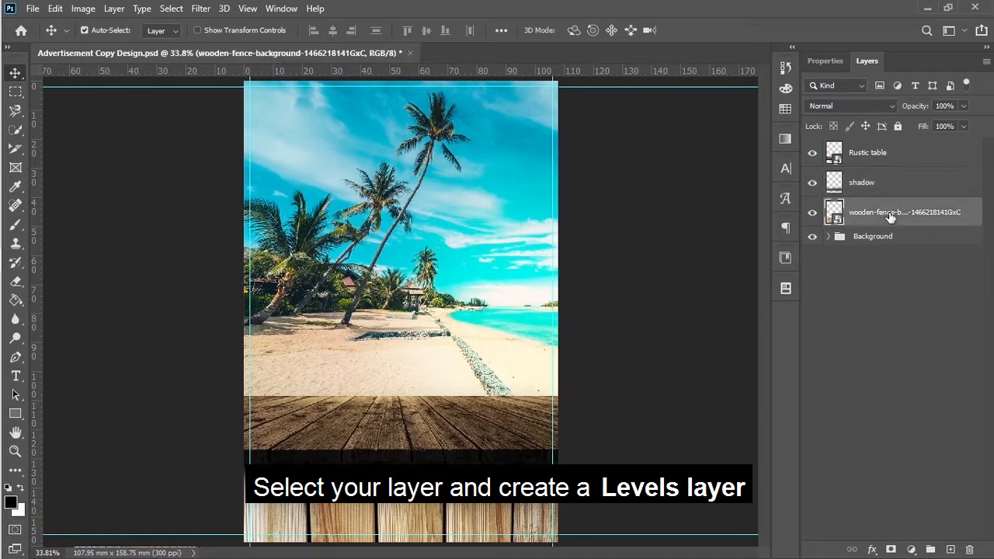
pyautogui.click(912, 551)
pyautogui.click(911, 347)
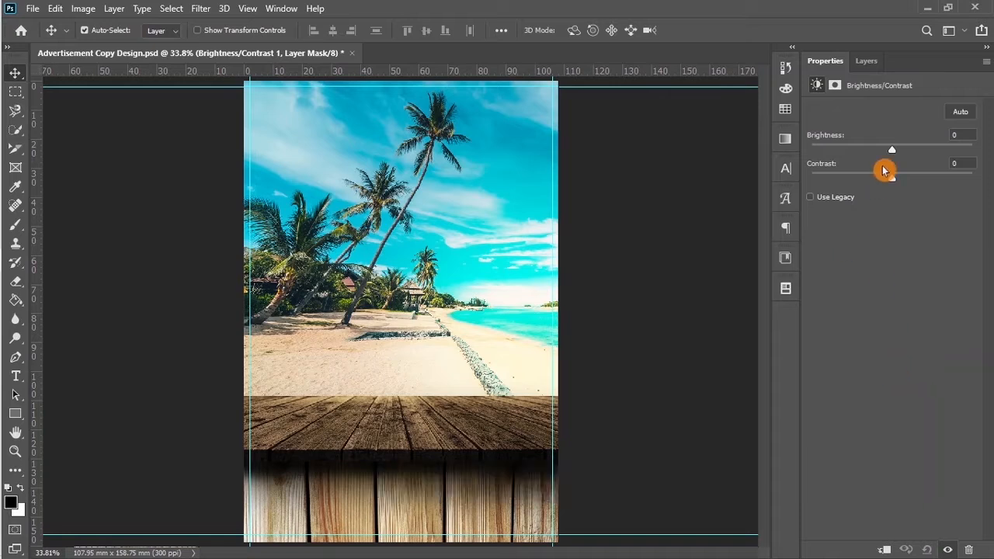
pyautogui.moveTo(891, 153); pyautogui.dragTo(836, 152)
pyautogui.click(883, 549)
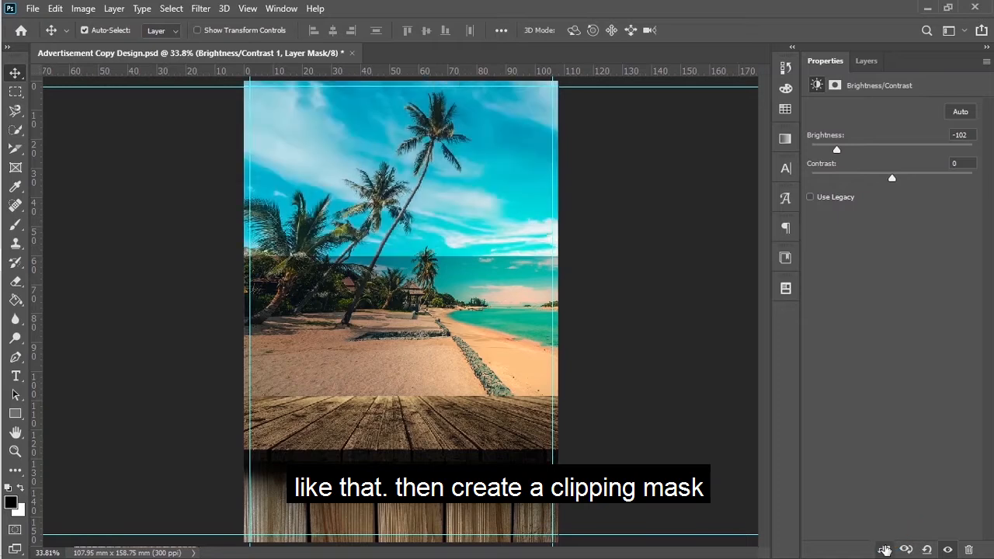
pyautogui.moveTo(890, 182); pyautogui.dragTo(873, 178)
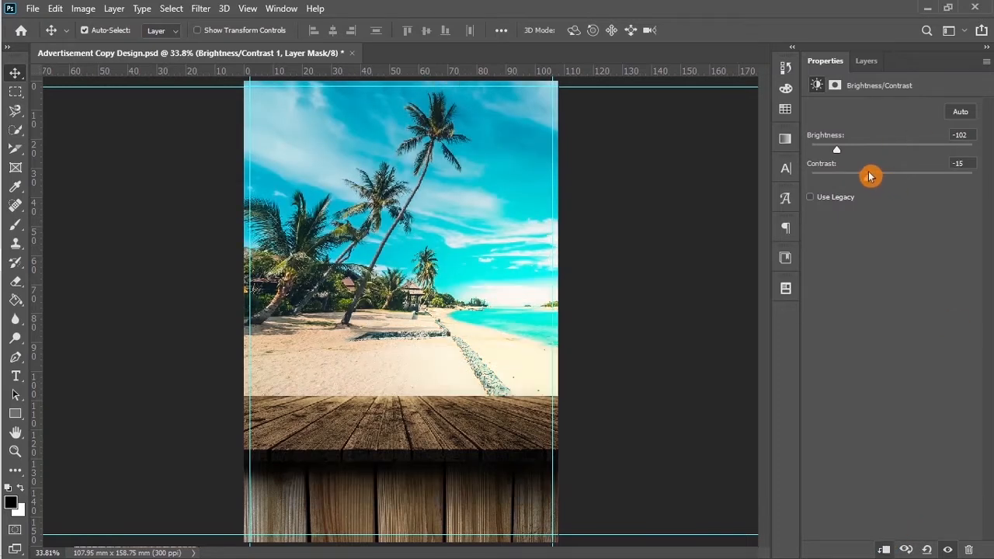
pyautogui.click(865, 61)
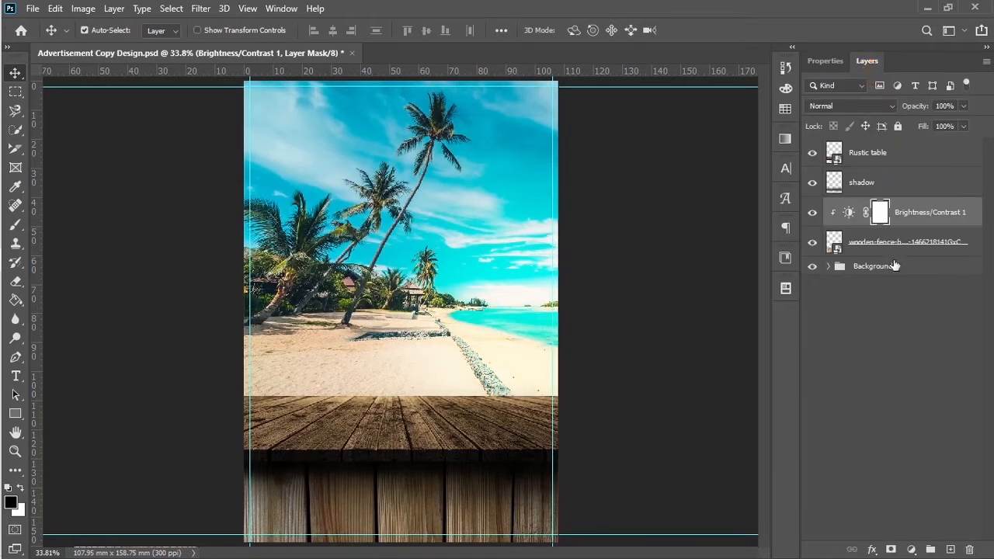
# Step: Add a Levels layer clipped to the fence with the black input raised to 9
pyautogui.click(912, 551)
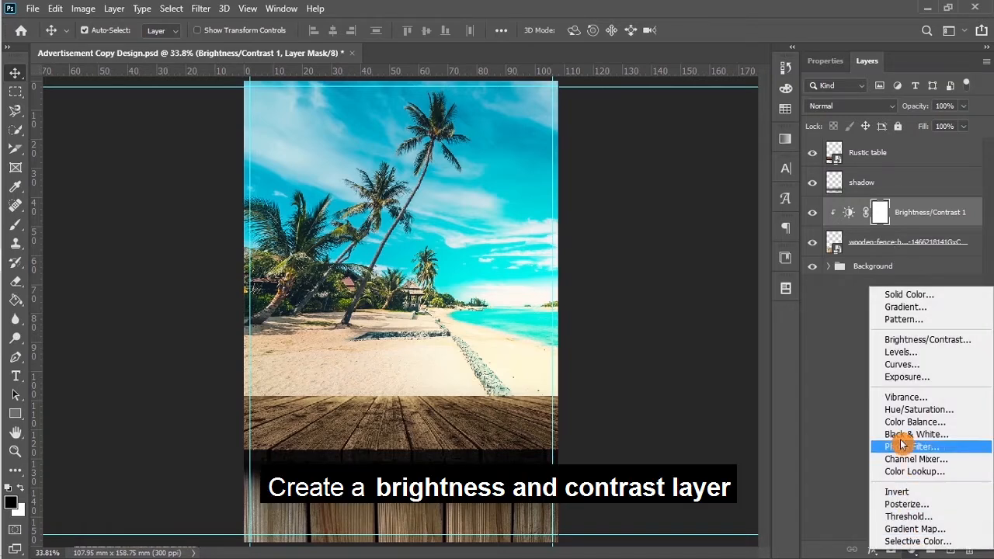
pyautogui.click(900, 352)
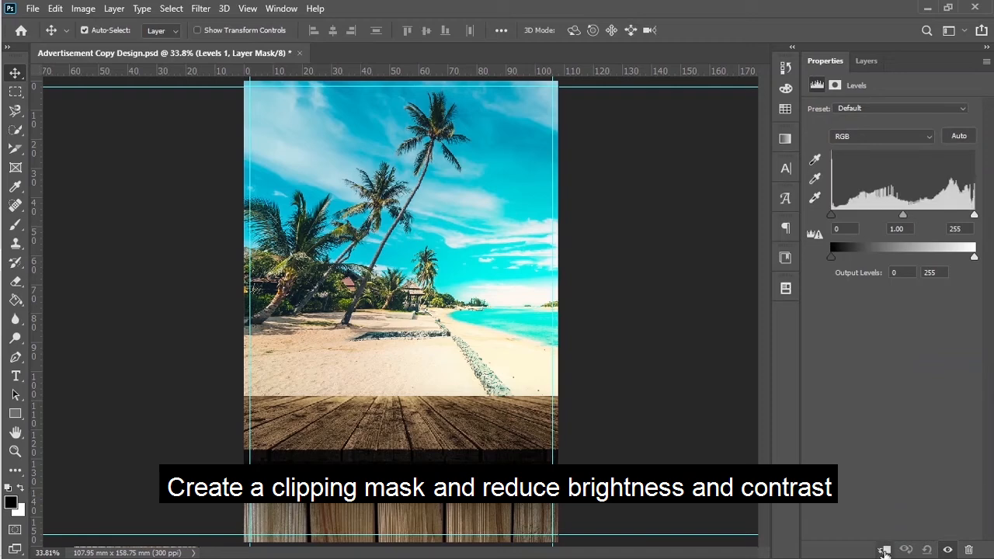
pyautogui.click(883, 549)
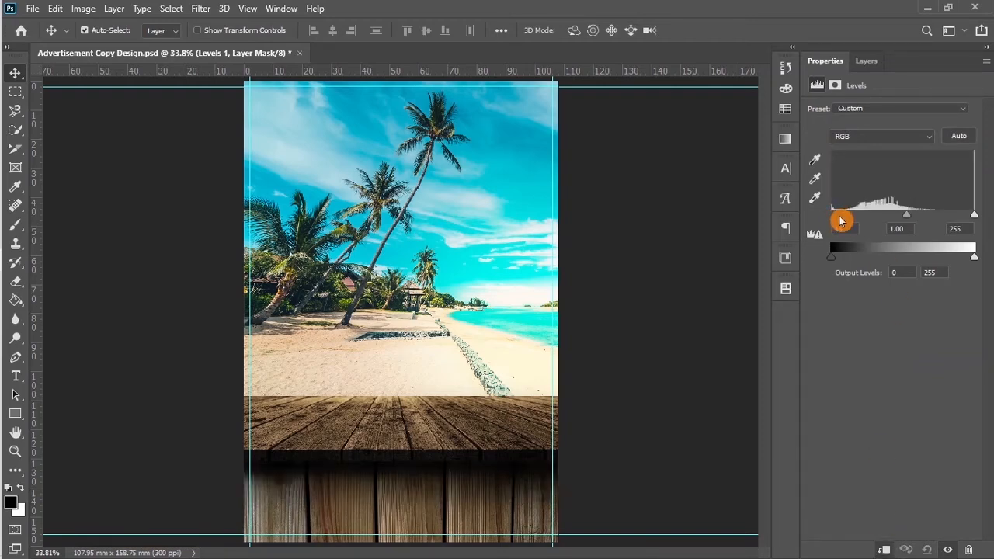
pyautogui.moveTo(837, 220); pyautogui.dragTo(909, 220)
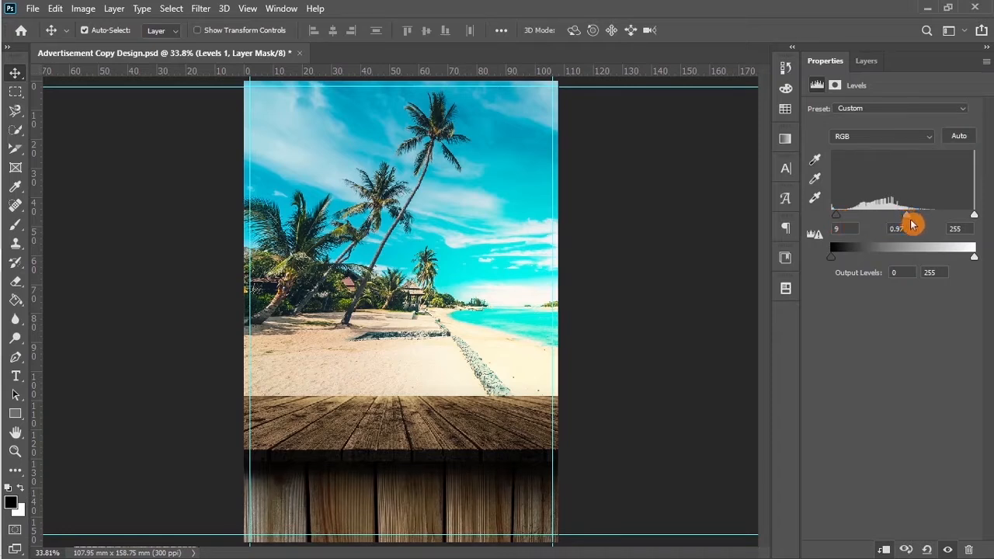
pyautogui.click(866, 61)
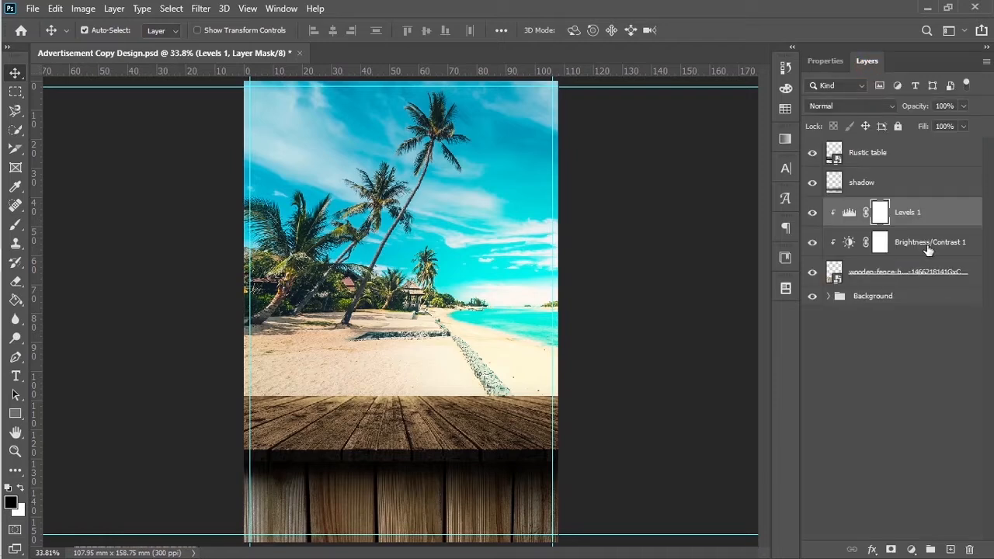
# Step: Add a black Solid Color fill layer and clip it to the fence
pyautogui.click(910, 548)
pyautogui.click(901, 295)
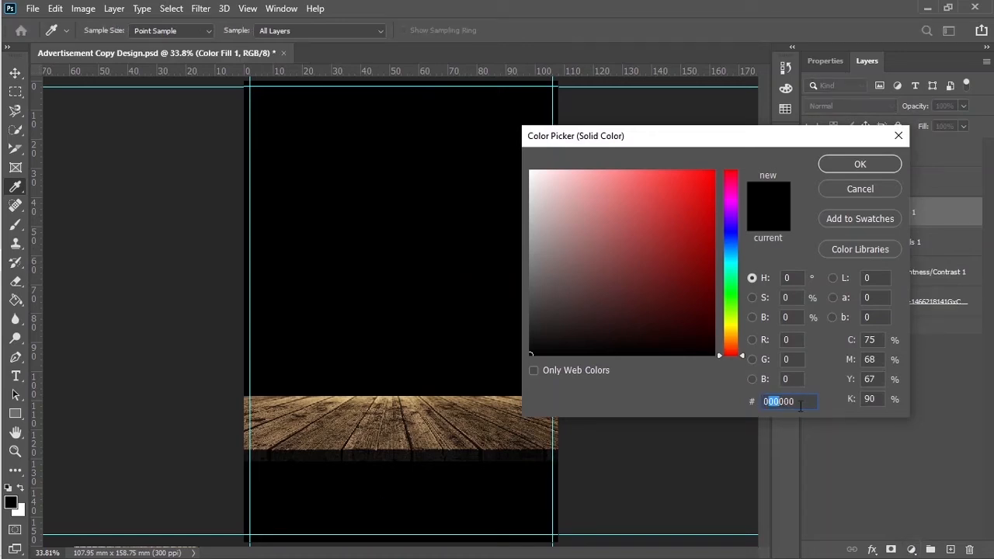
pyautogui.click(529, 355)
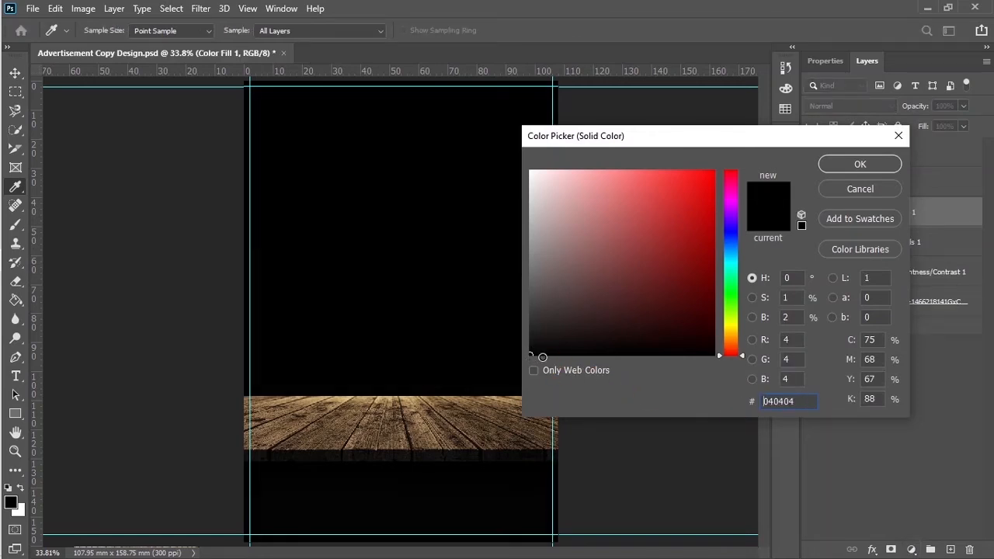
pyautogui.click(861, 165)
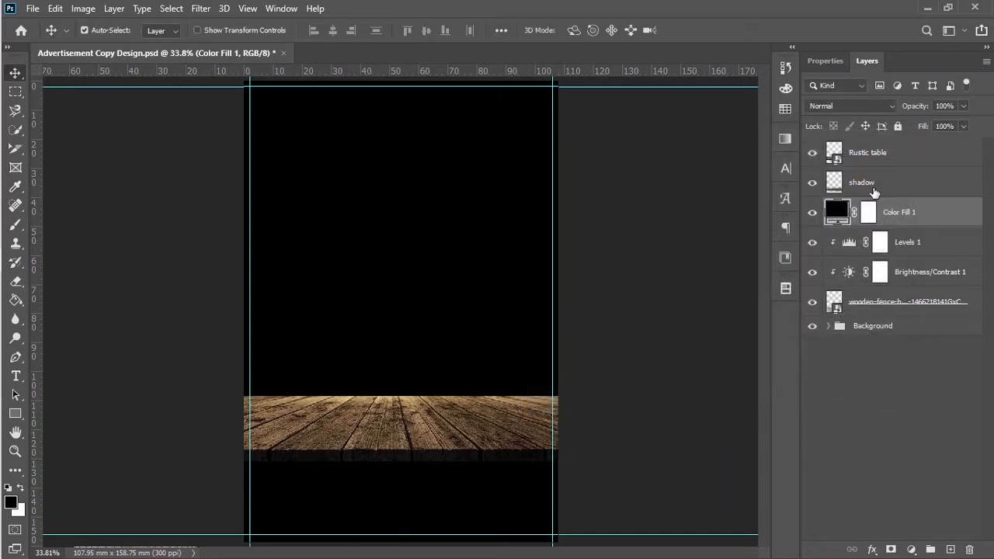
pyautogui.rightClick(909, 215)
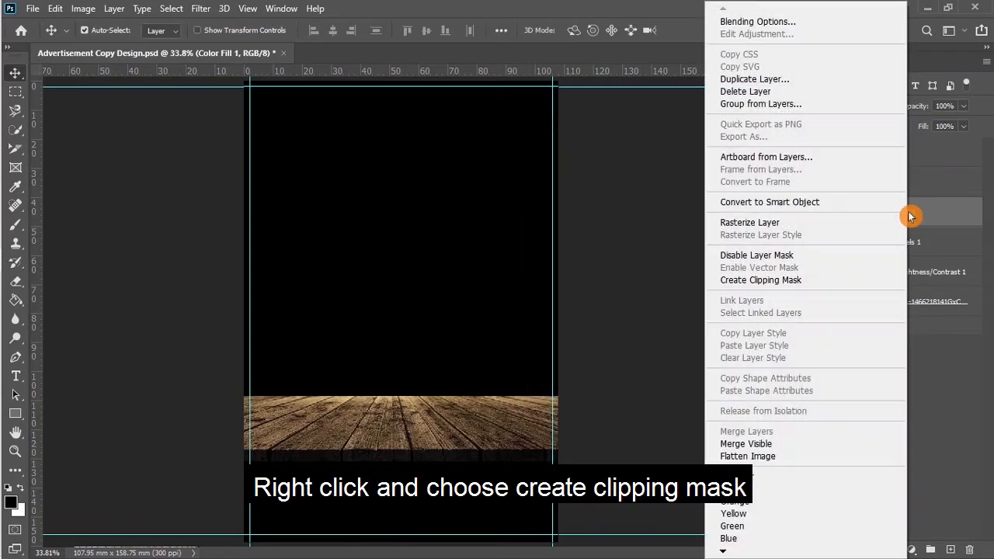
pyautogui.click(781, 280)
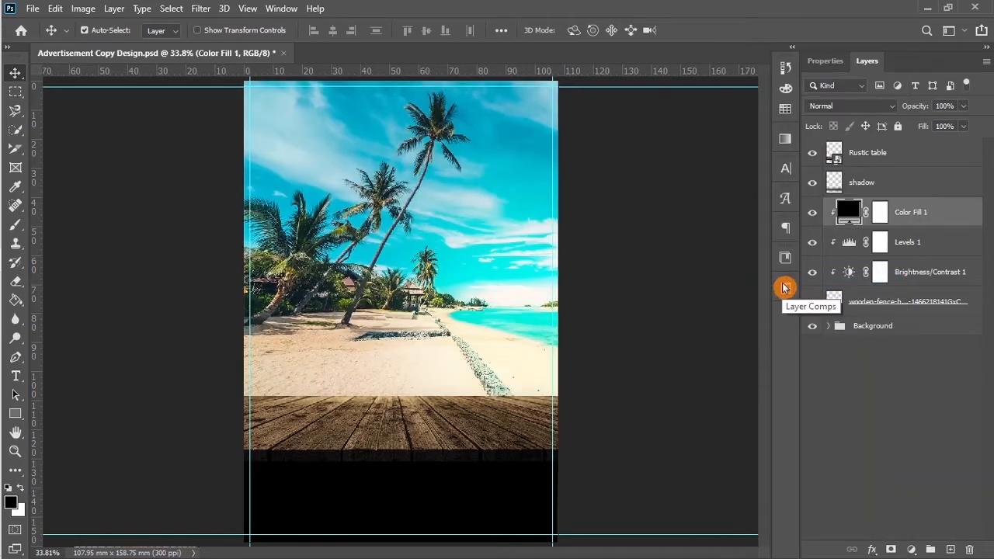
# Step: Set the Color Fill 1 layer to Multiply blending at 30% opacity
pyautogui.click(852, 112)
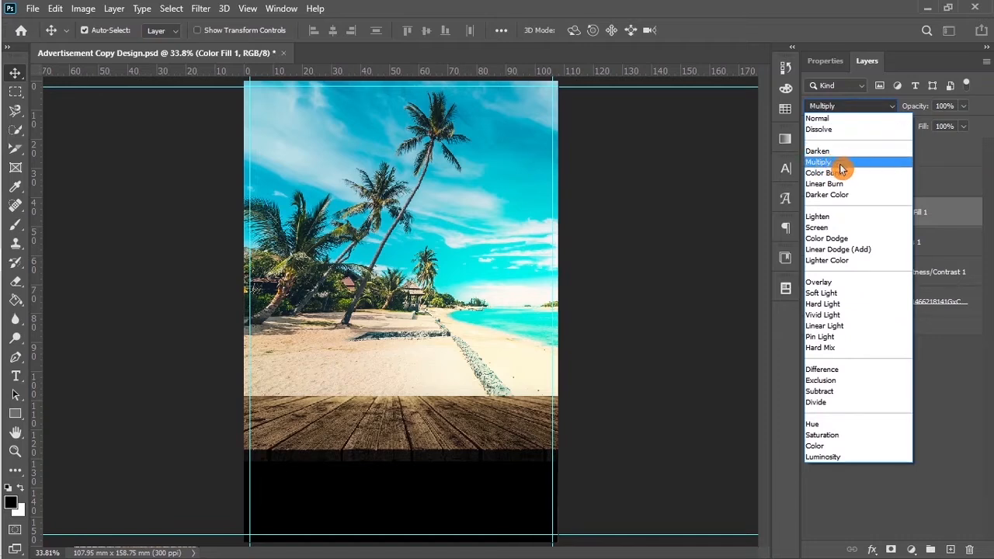
pyautogui.click(841, 163)
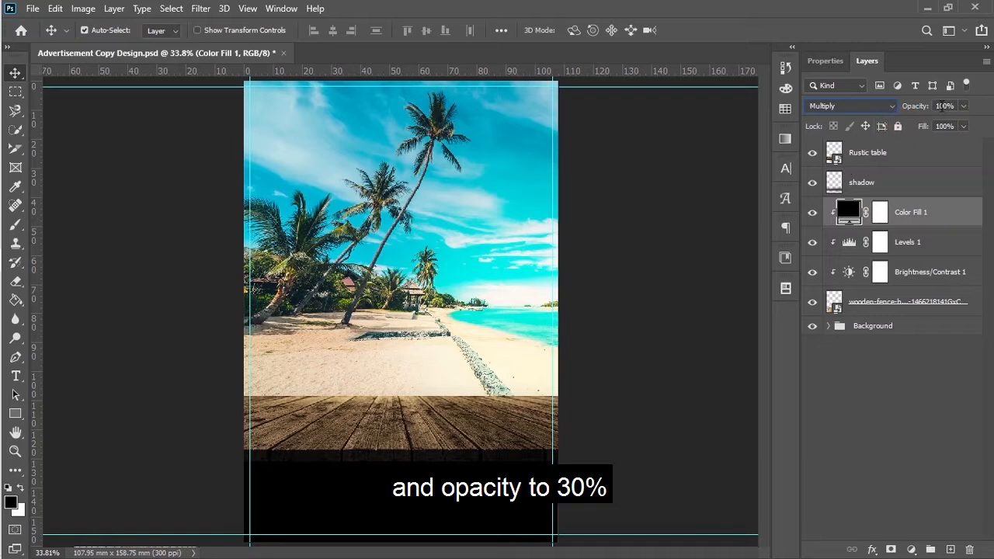
pyautogui.write('30')
pyautogui.press('Return')
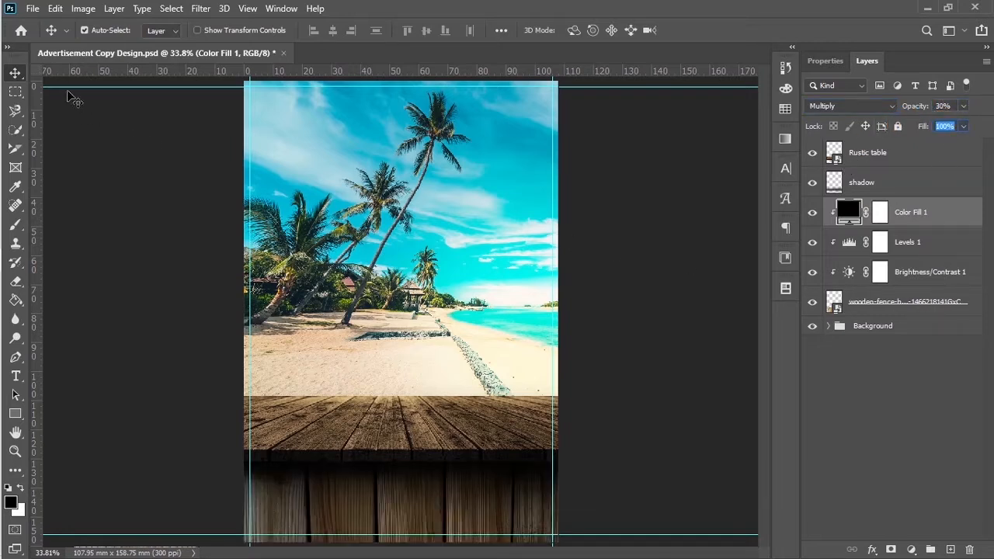
pyautogui.click(15, 73)
# Step: Group the Rustic table, shadow, adjustment and wooden fence layers into a group named Table
pyautogui.click(936, 108)
pyautogui.click(909, 153)
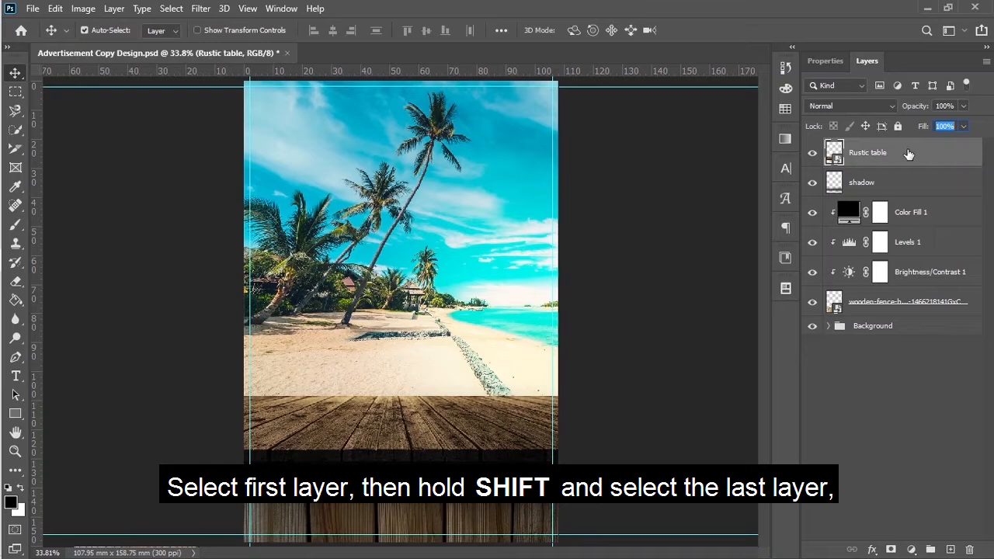
pyautogui.keyDown('shift'); pyautogui.click(889, 309); pyautogui.keyUp('shift')
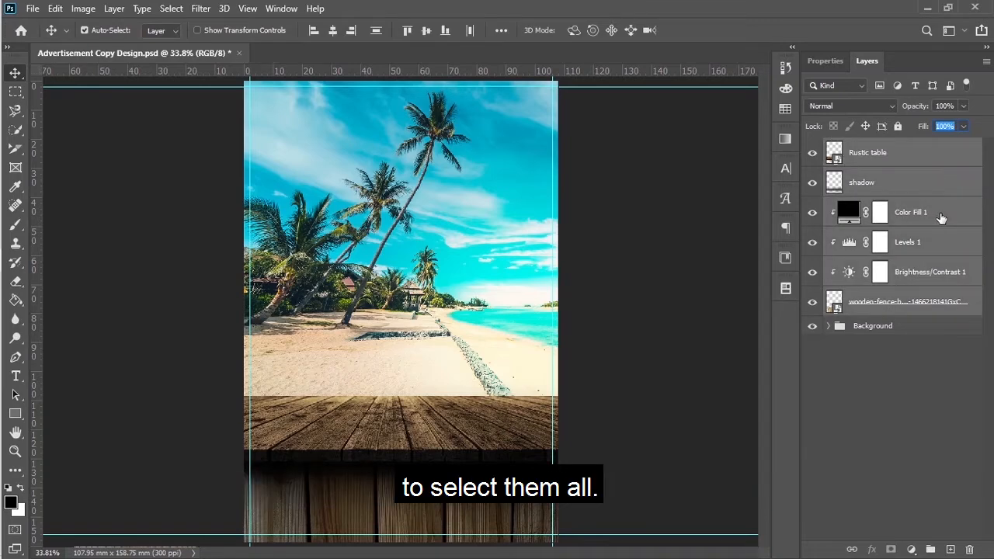
pyautogui.moveTo(939, 220); pyautogui.dragTo(932, 549)
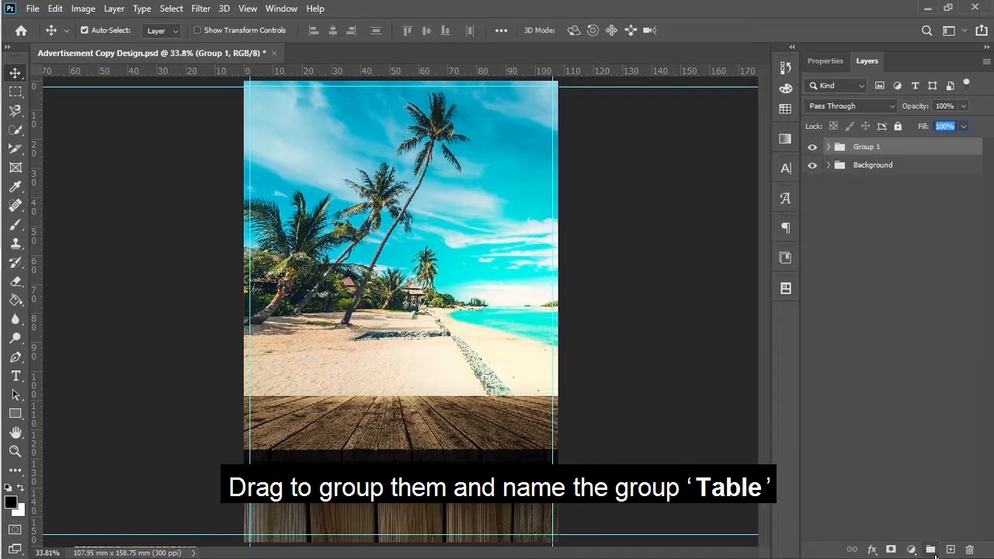
pyautogui.doubleClick(868, 149)
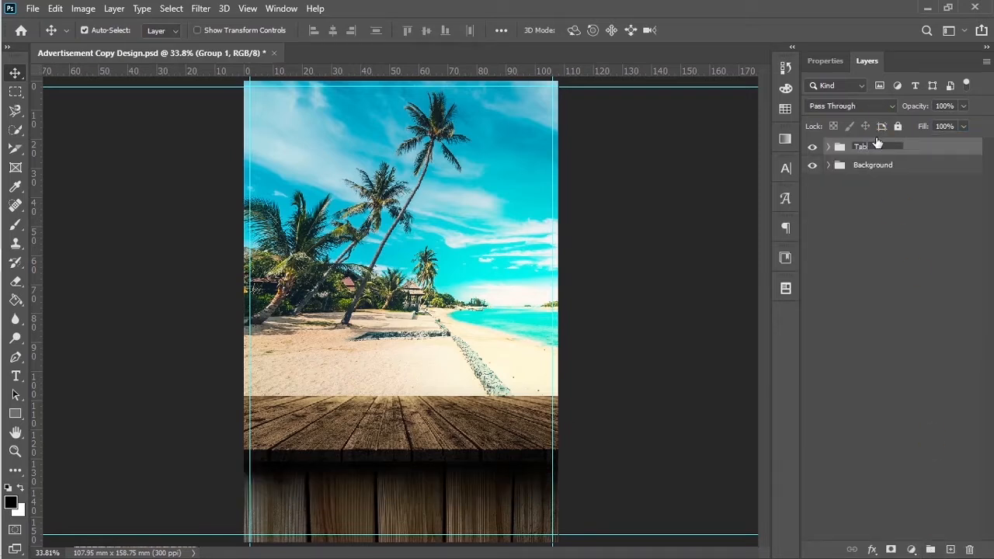
pyautogui.click(913, 194)
pyautogui.click(913, 195)
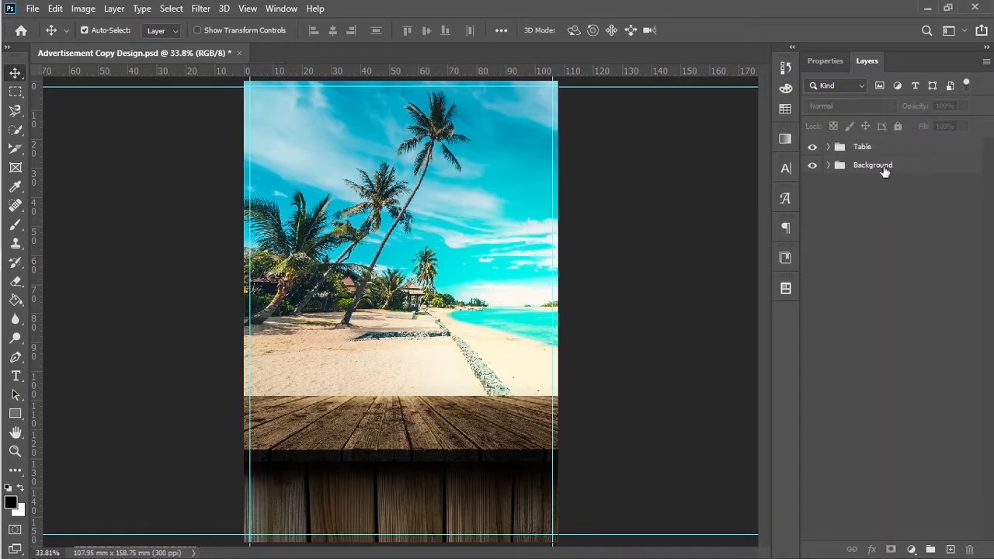
pyautogui.click(889, 148)
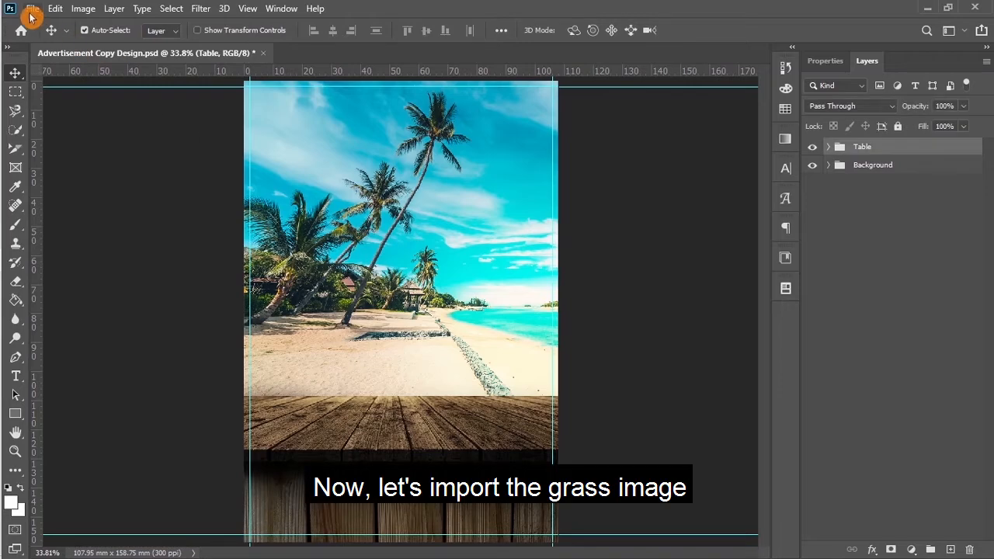
# Step: Place the Grass image as an embedded layer above the Background group
pyautogui.click(865, 165)
pyautogui.click(33, 8)
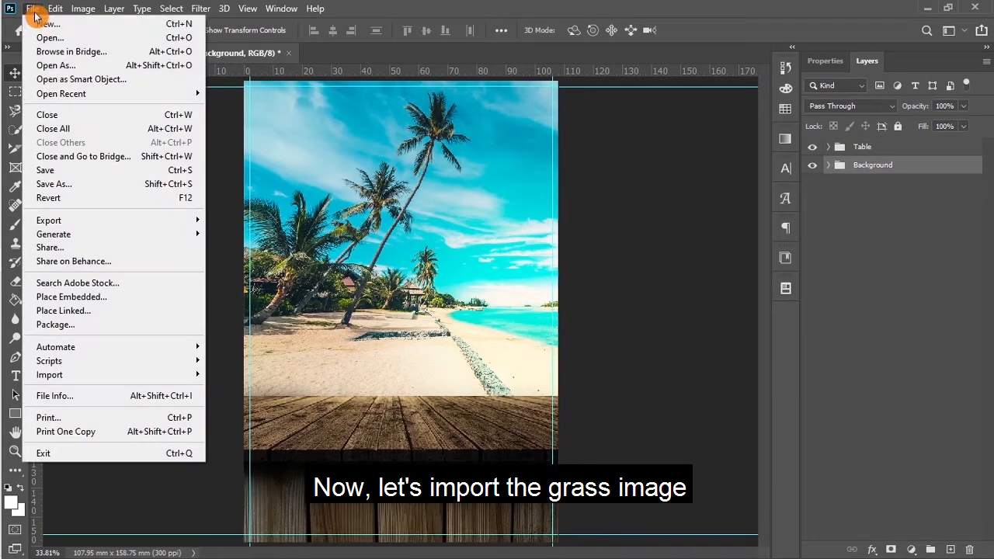
pyautogui.click(77, 299)
pyautogui.scroll(-3, 310, 188)
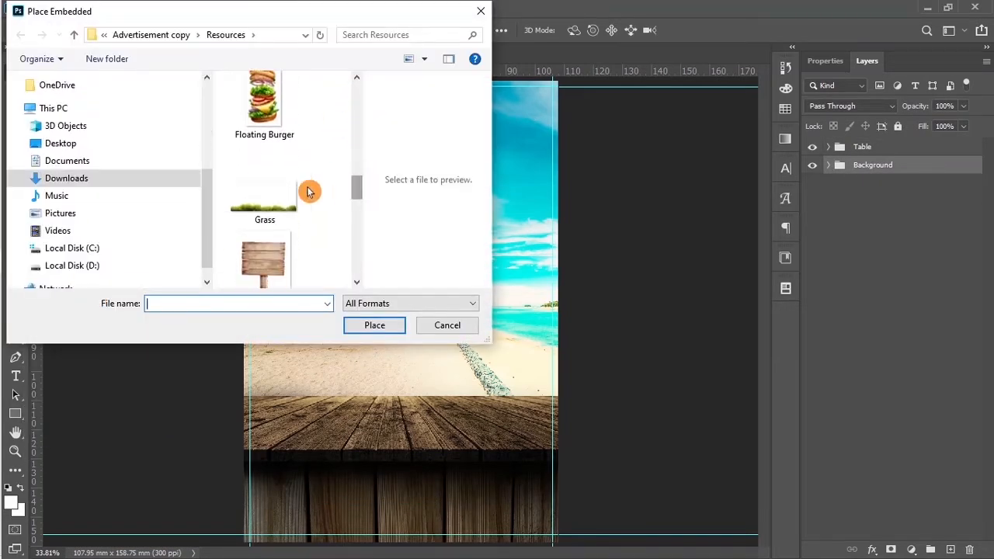
pyautogui.click(262, 249)
pyautogui.click(362, 328)
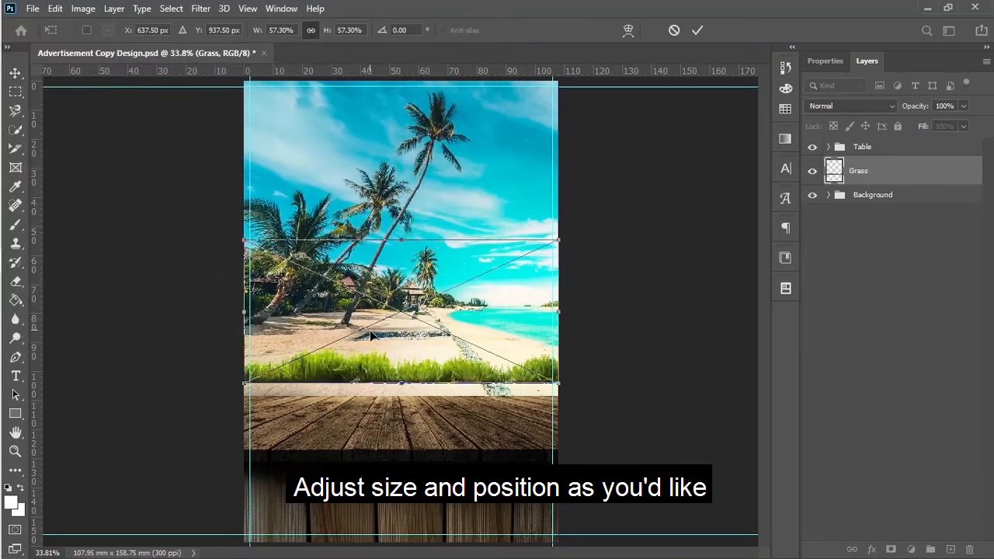
# Step: Flip the grass horizontally and scale it into a strip along the tabletop's back edge
pyautogui.moveTo(361, 367); pyautogui.dragTo(363, 380)
pyautogui.rightClick(365, 384)
pyautogui.click(407, 357)
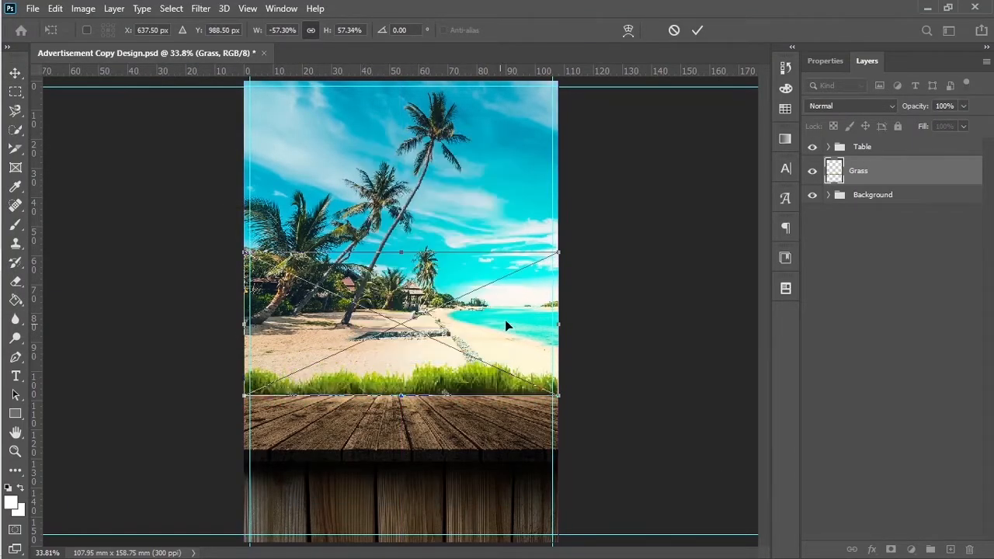
pyautogui.moveTo(560, 250); pyautogui.dragTo(570, 245)
pyautogui.moveTo(435, 394); pyautogui.dragTo(428, 394)
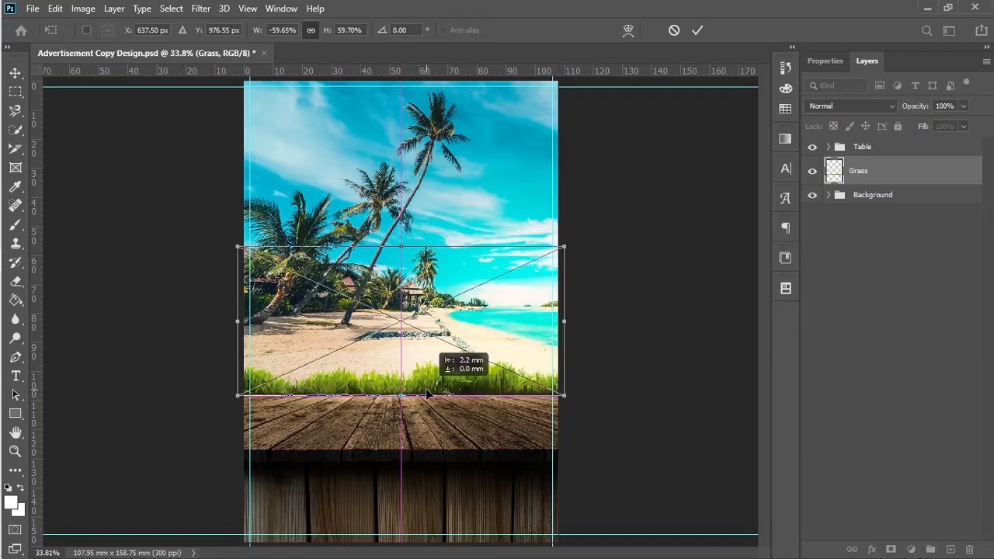
pyautogui.hotkey('shift', 'Down')
pyautogui.hotkey('shift', 'Down')
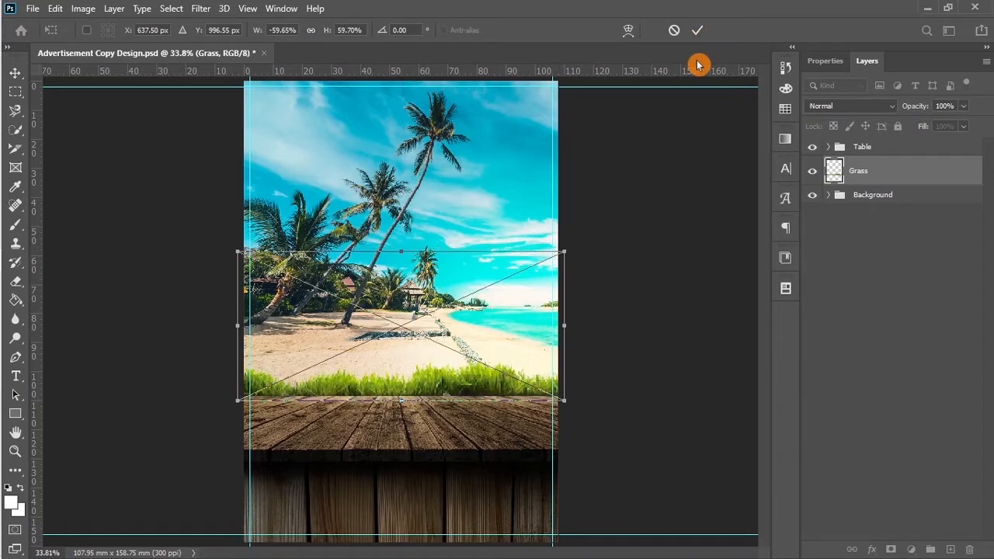
pyautogui.moveTo(563, 250); pyautogui.dragTo(577, 240)
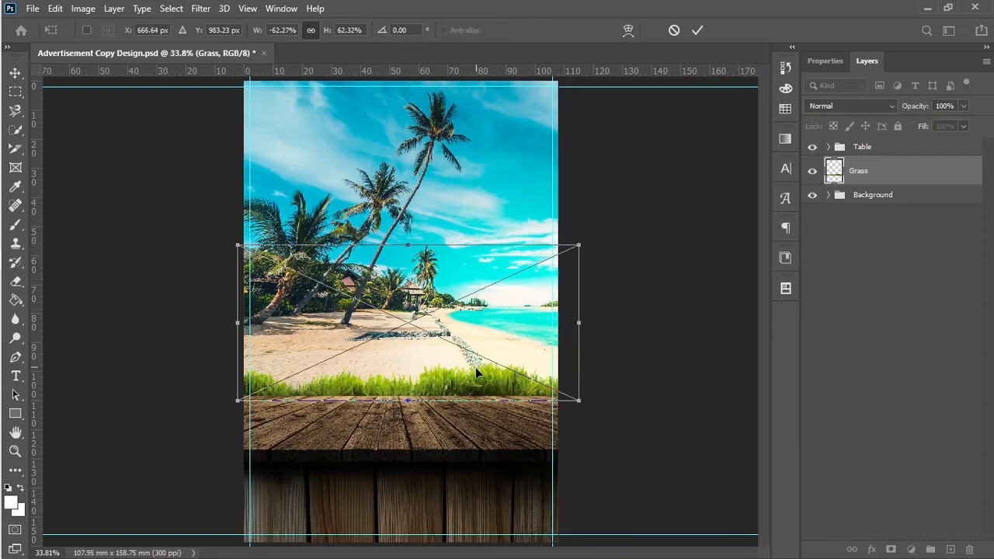
pyautogui.moveTo(475, 369); pyautogui.dragTo(477, 390)
pyautogui.click(698, 30)
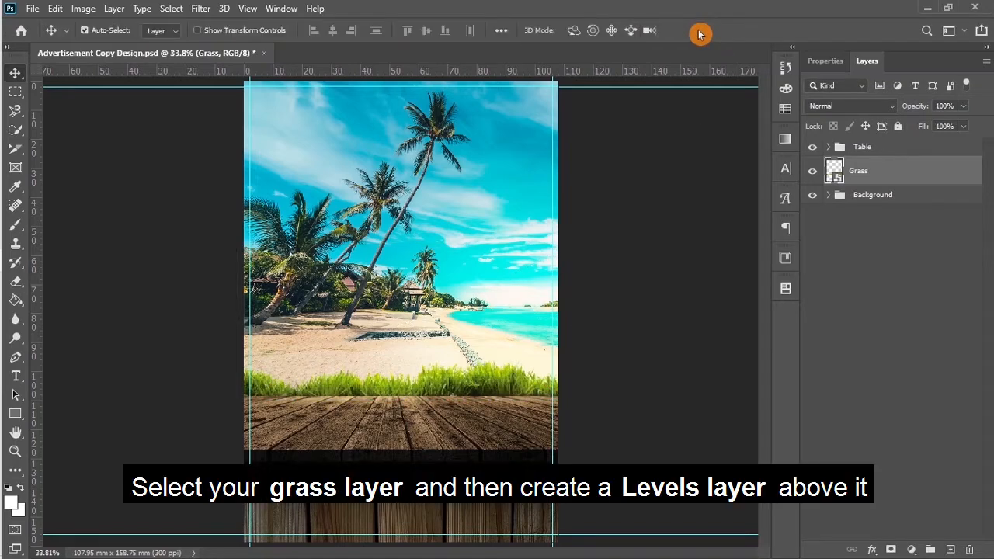
# Step: Add a Levels adjustment above the Grass layer with black input raised to 41
pyautogui.click(912, 550)
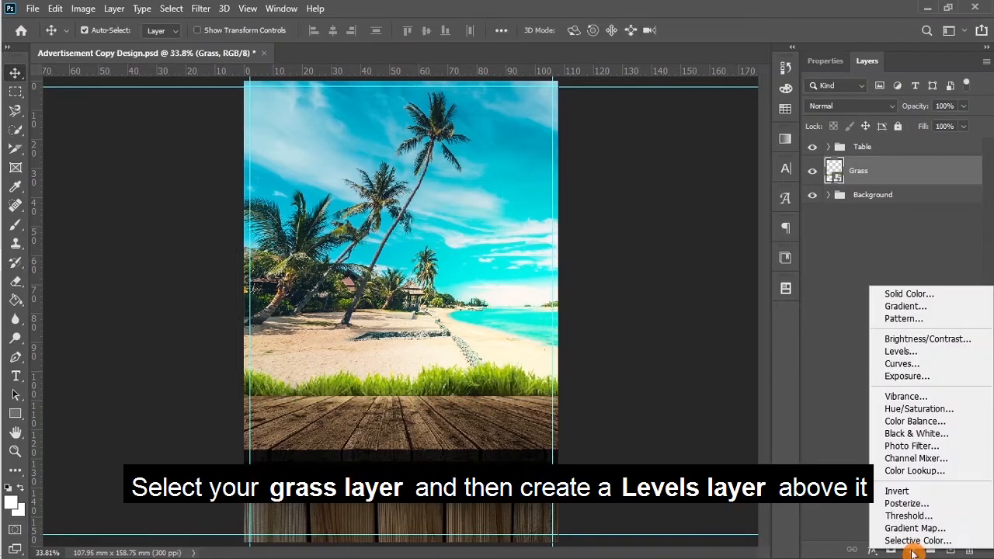
pyautogui.click(902, 356)
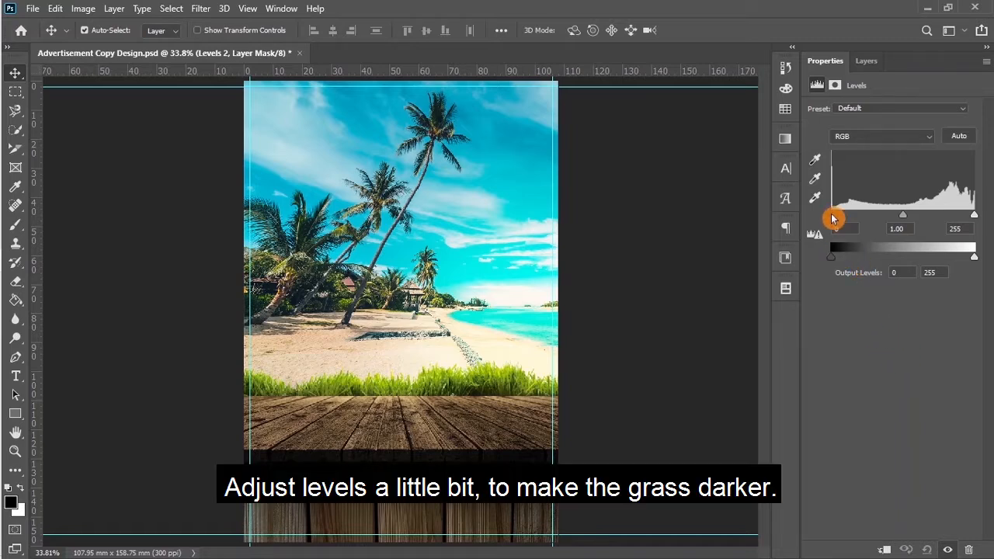
pyautogui.moveTo(833, 219); pyautogui.dragTo(855, 219)
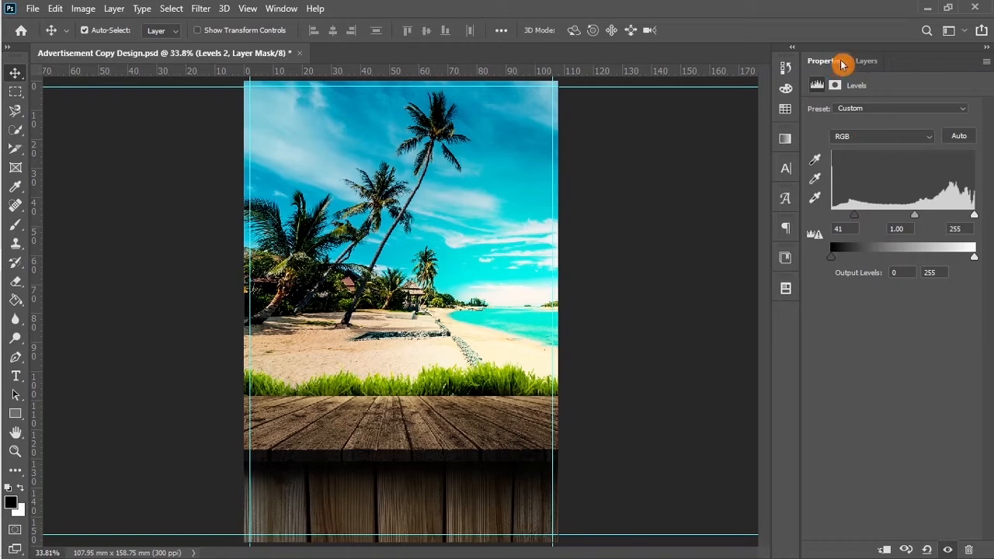
pyautogui.click(864, 62)
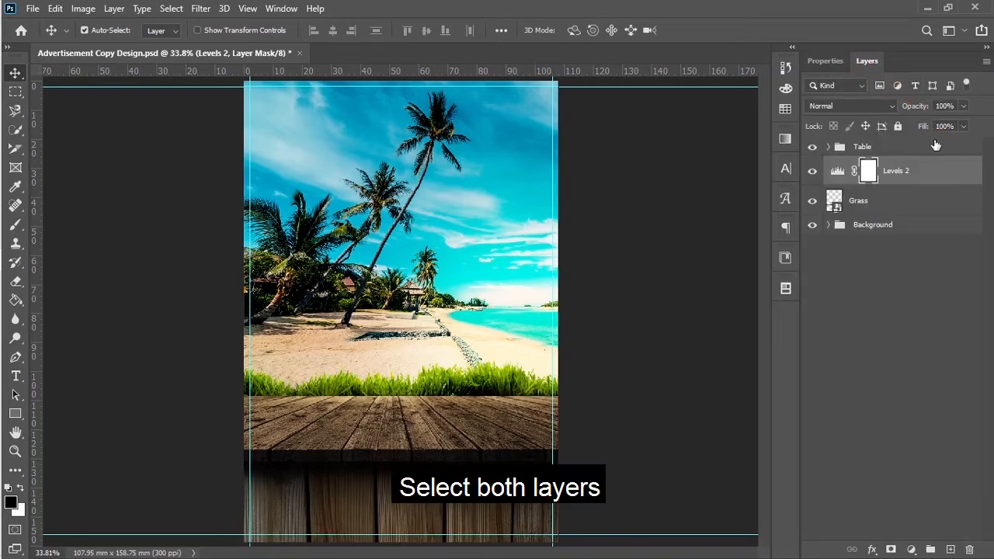
# Step: Group the Grass layer with Levels 2 and name the group Grass
pyautogui.keyDown('shift'); pyautogui.click(901, 202); pyautogui.keyUp('shift')
pyautogui.moveTo(919, 170); pyautogui.dragTo(930, 549)
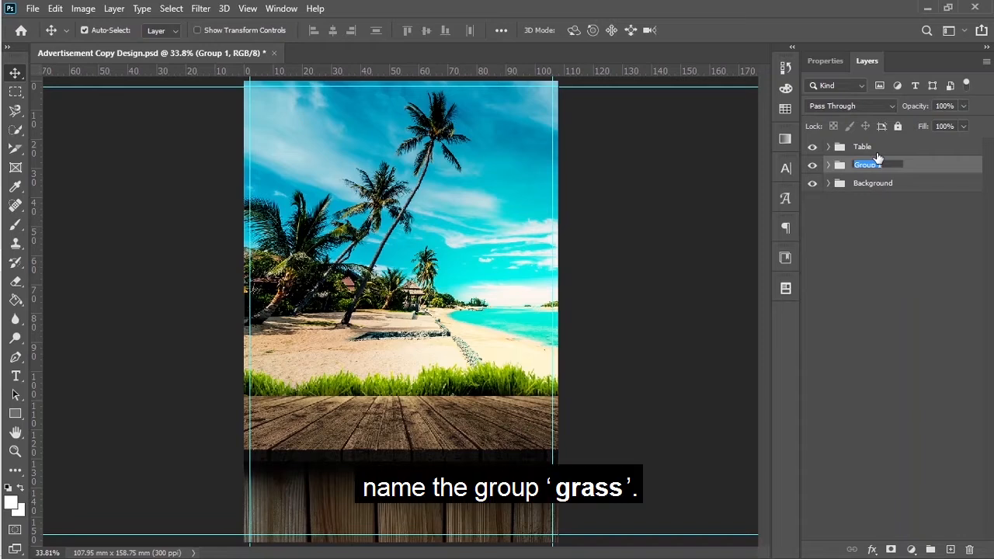
pyautogui.write('ass')
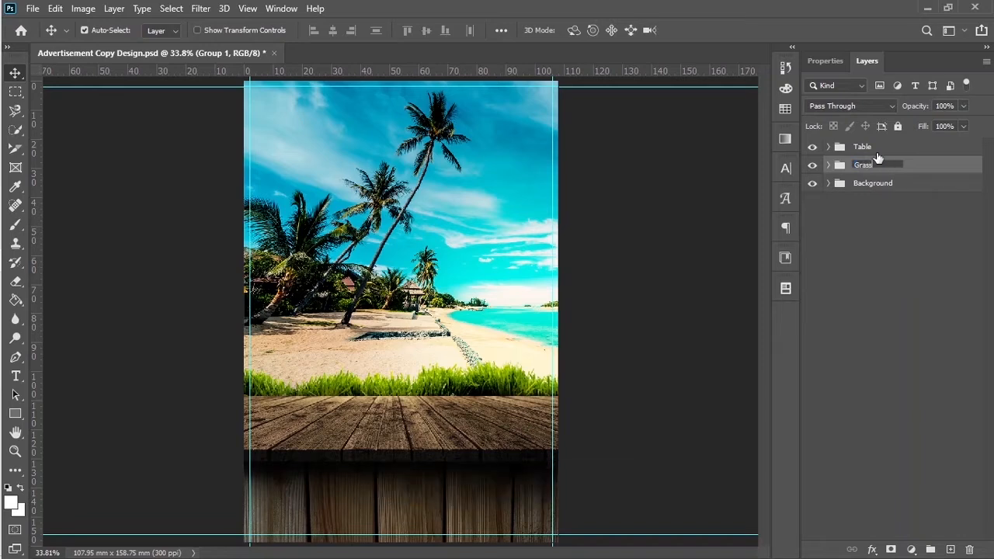
pyautogui.press('Return')
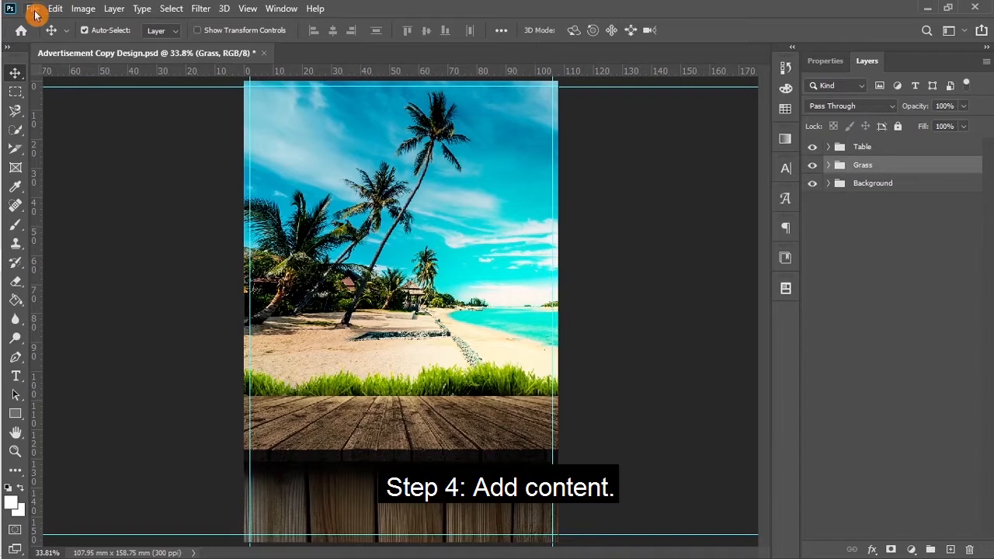
# Step: Place the Floating Burger image as an embedded layer above the Table group
pyautogui.click(902, 152)
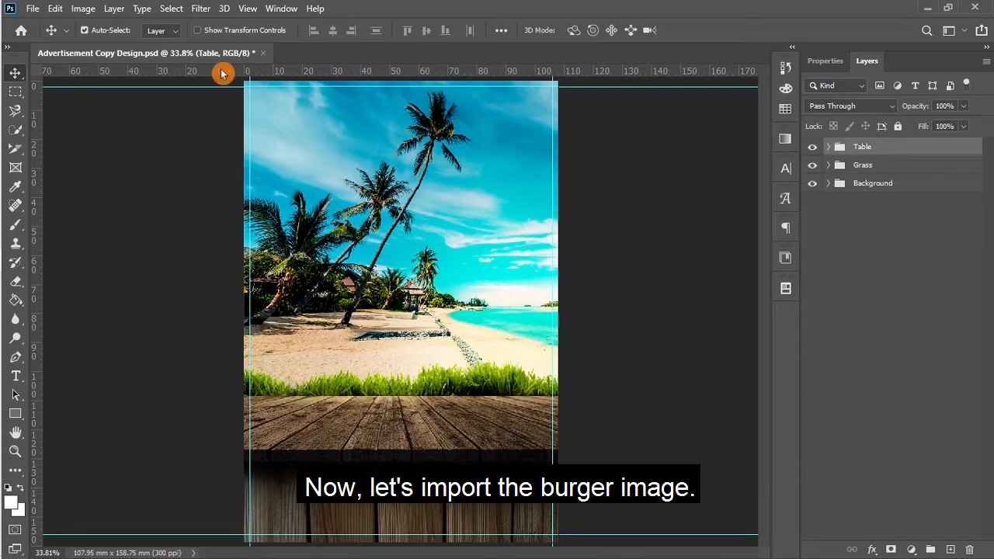
pyautogui.click(33, 8)
pyautogui.click(76, 297)
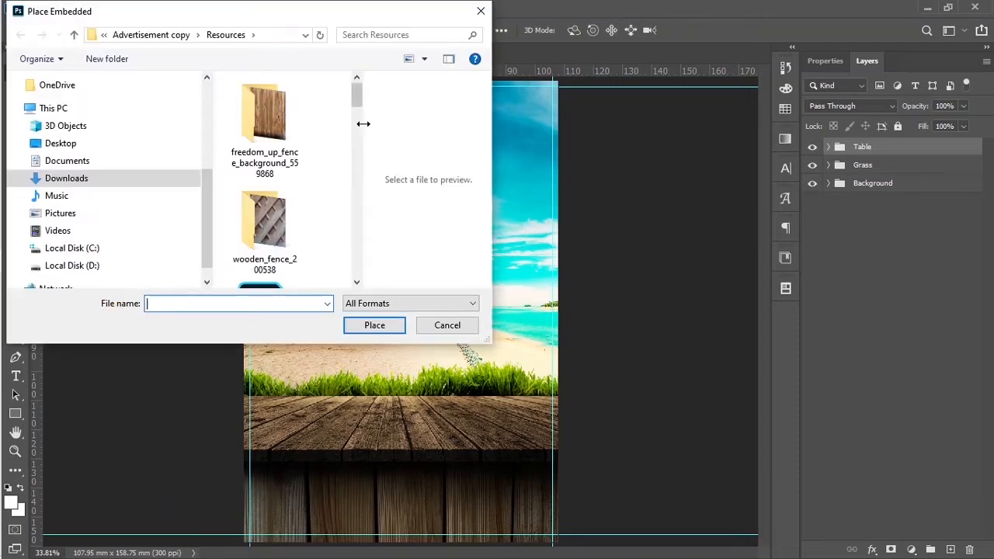
pyautogui.moveTo(356, 95); pyautogui.dragTo(354, 188)
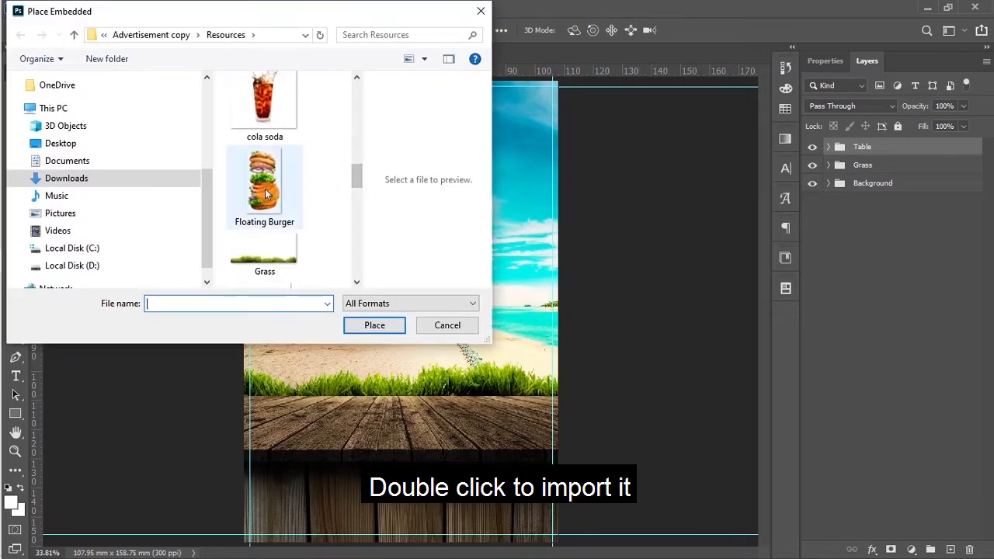
pyautogui.click(264, 186)
pyautogui.click(369, 330)
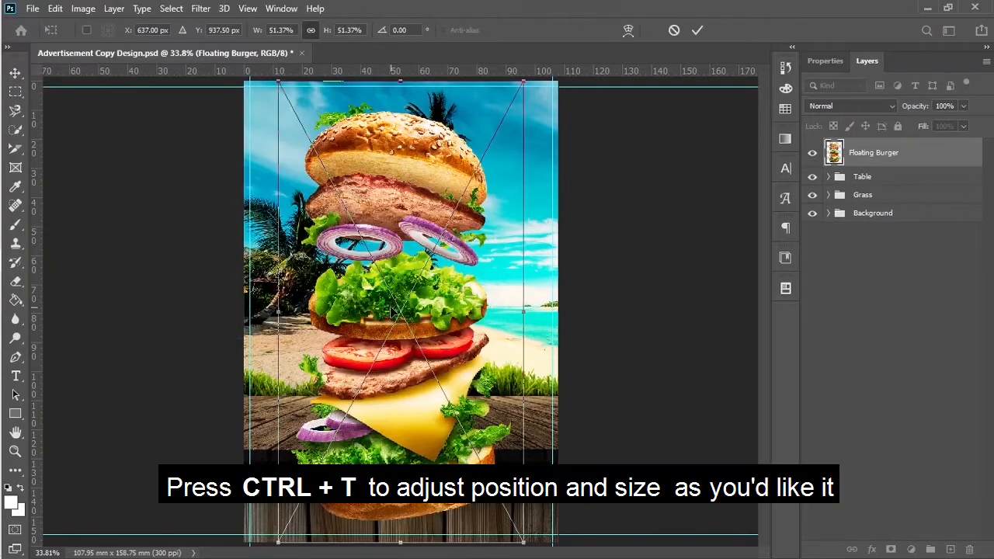
pyautogui.scroll(-2, 392, 312)
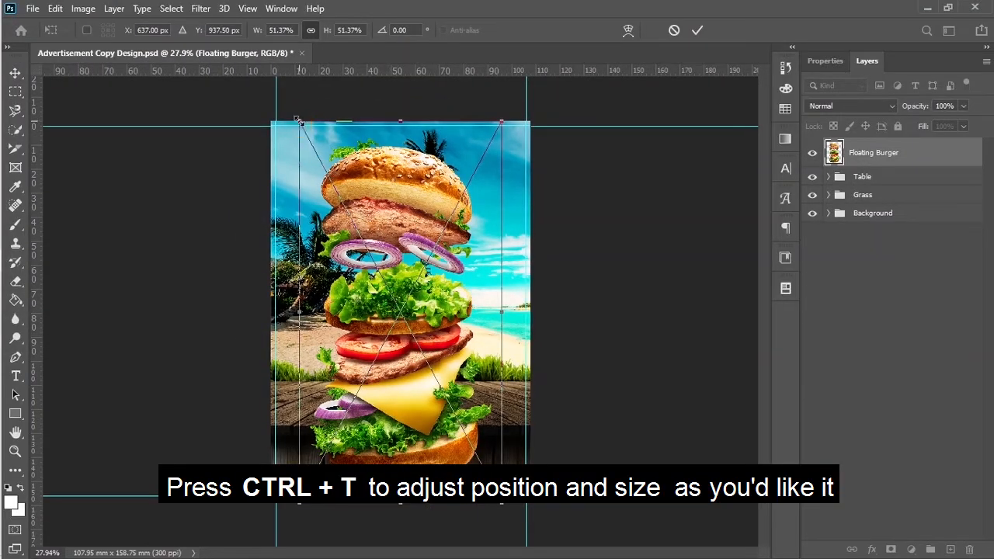
# Step: Scale the burger down to about 29% and centre it above the tabletop
pyautogui.moveTo(299, 121); pyautogui.dragTo(359, 234)
pyautogui.moveTo(426, 265); pyautogui.dragTo(405, 179)
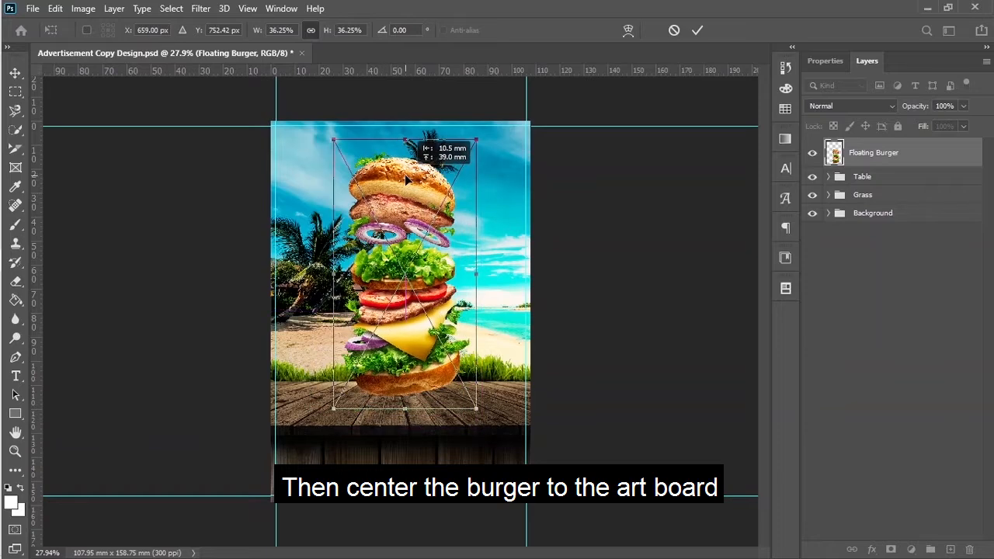
pyautogui.moveTo(333, 140); pyautogui.dragTo(362, 194)
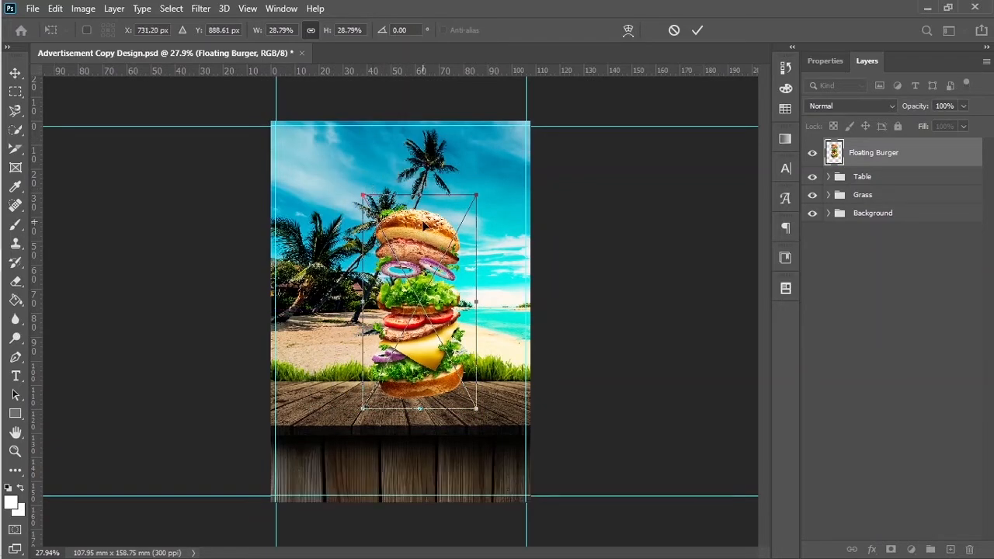
pyautogui.moveTo(423, 223); pyautogui.dragTo(403, 223)
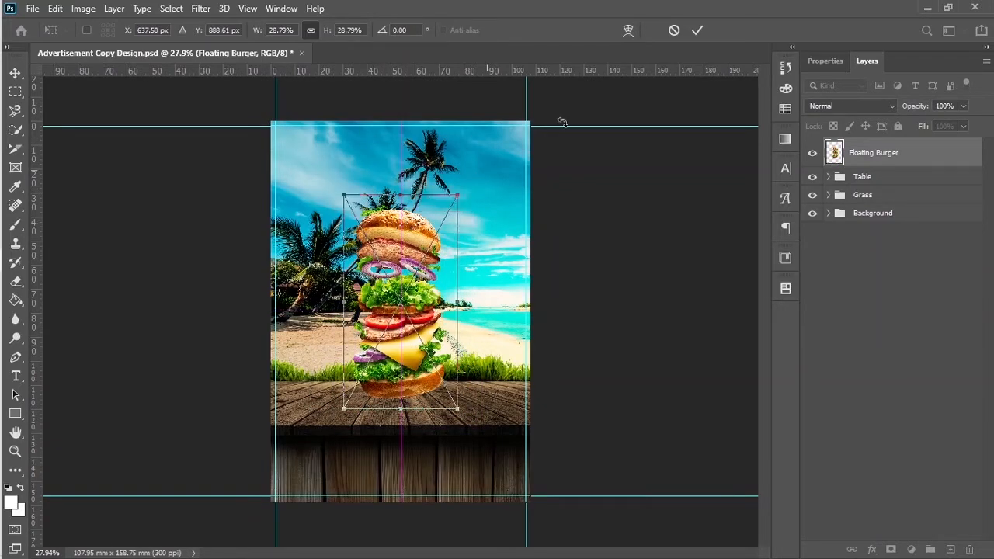
pyautogui.click(694, 33)
pyautogui.click(33, 8)
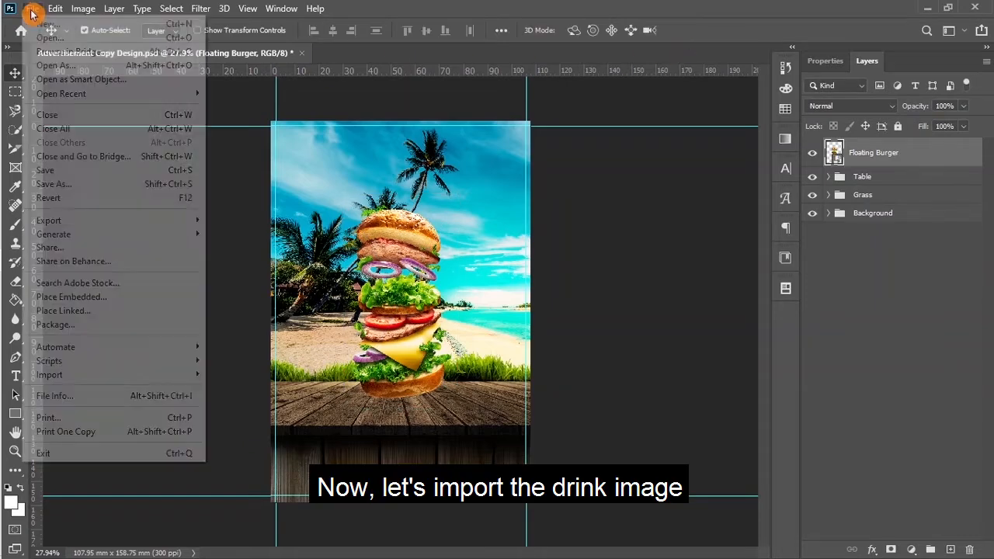
# Step: Place the cola soda glass at about 39% beside the burger, layered beneath Floating Burger
pyautogui.click(67, 299)
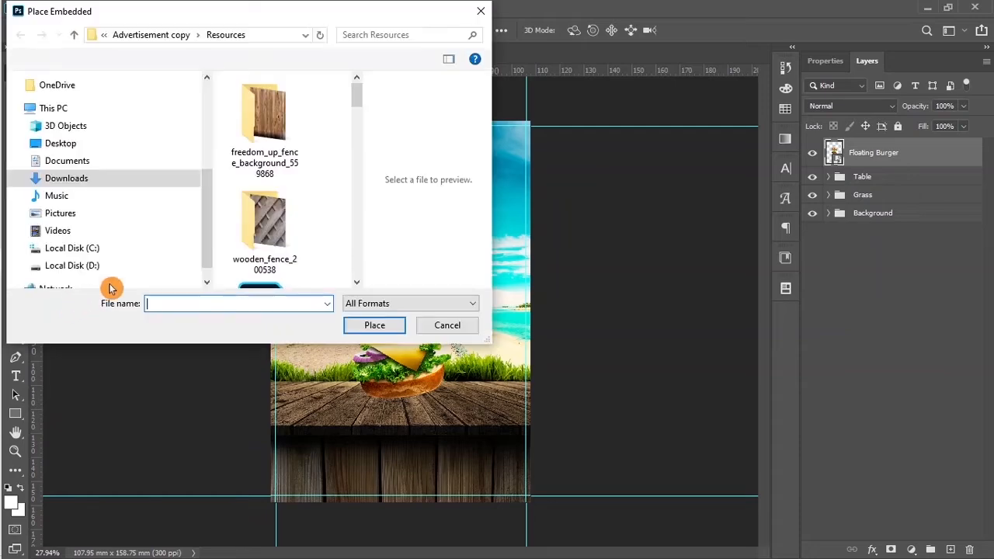
pyautogui.moveTo(355, 94); pyautogui.dragTo(357, 167)
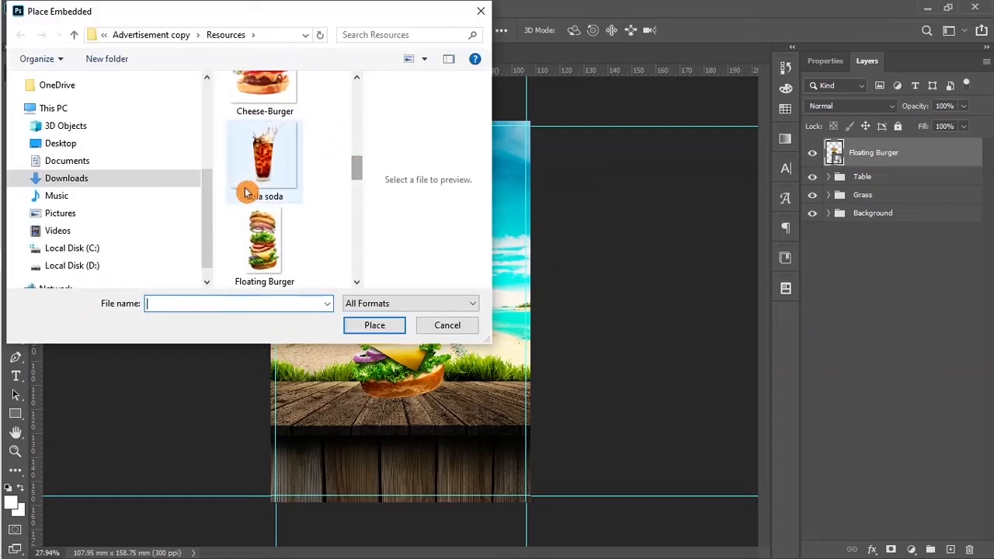
pyautogui.click(248, 173)
pyautogui.click(375, 325)
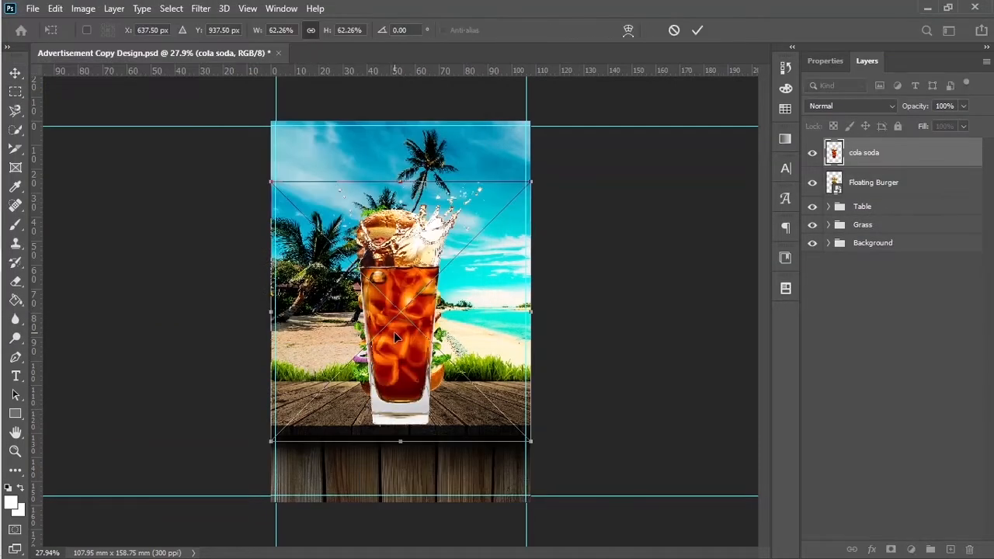
pyautogui.moveTo(272, 184); pyautogui.dragTo(368, 279)
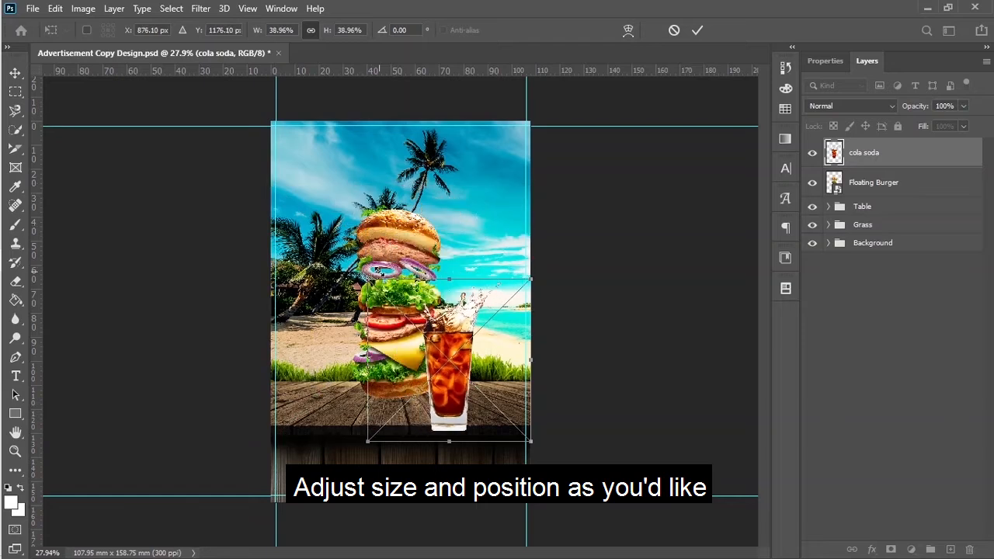
pyautogui.press('Return')
pyautogui.moveTo(867, 161); pyautogui.dragTo(869, 190)
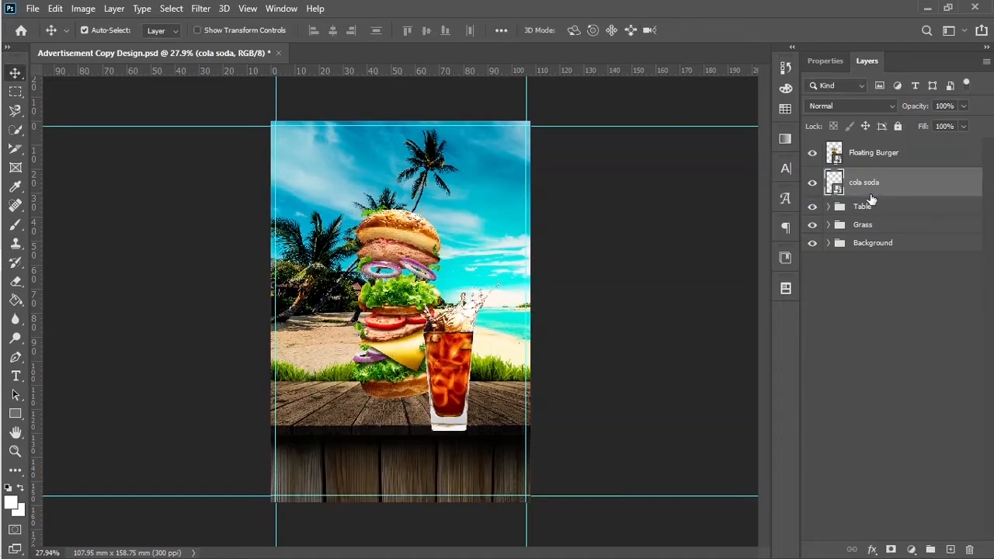
pyautogui.moveTo(468, 357); pyautogui.dragTo(475, 309)
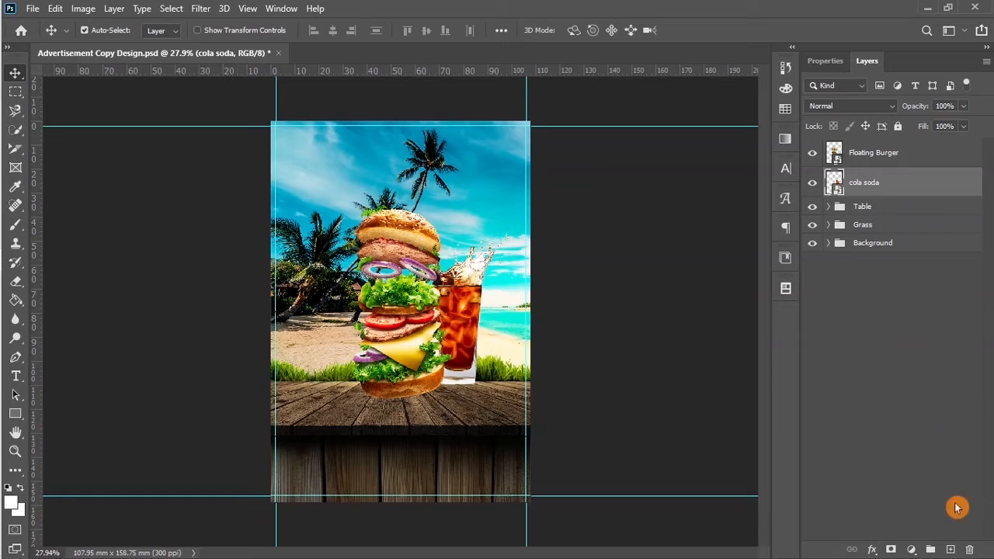
# Step: Add an empty layer named shadow between the cola soda layer and the Table group
pyautogui.click(951, 550)
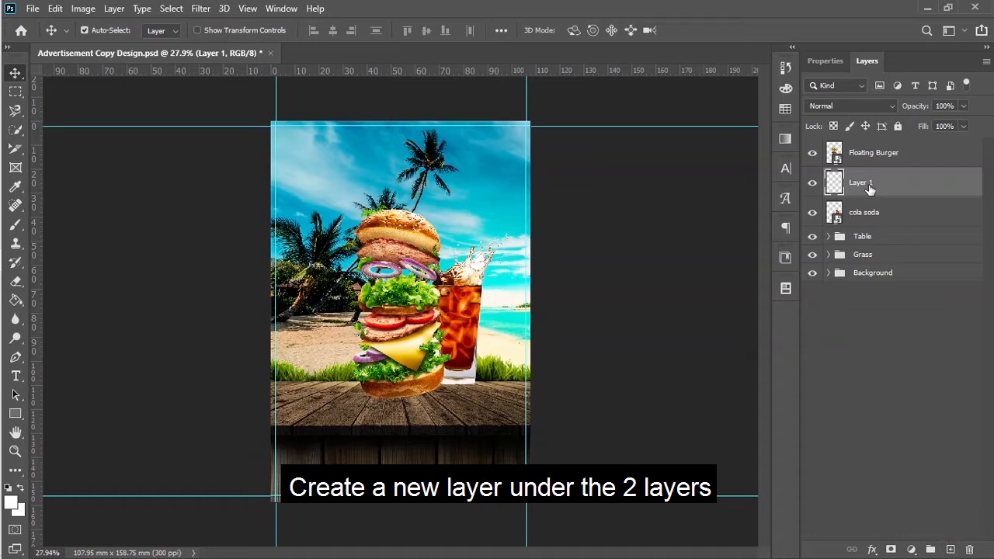
pyautogui.moveTo(870, 186); pyautogui.dragTo(871, 235)
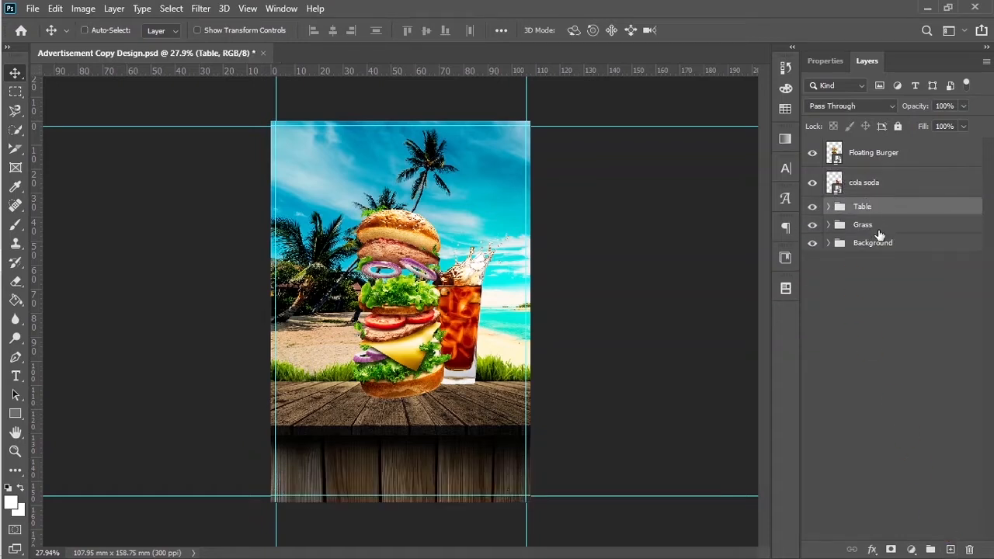
pyautogui.hotkey('ctrl', 'z')
pyautogui.click(866, 187)
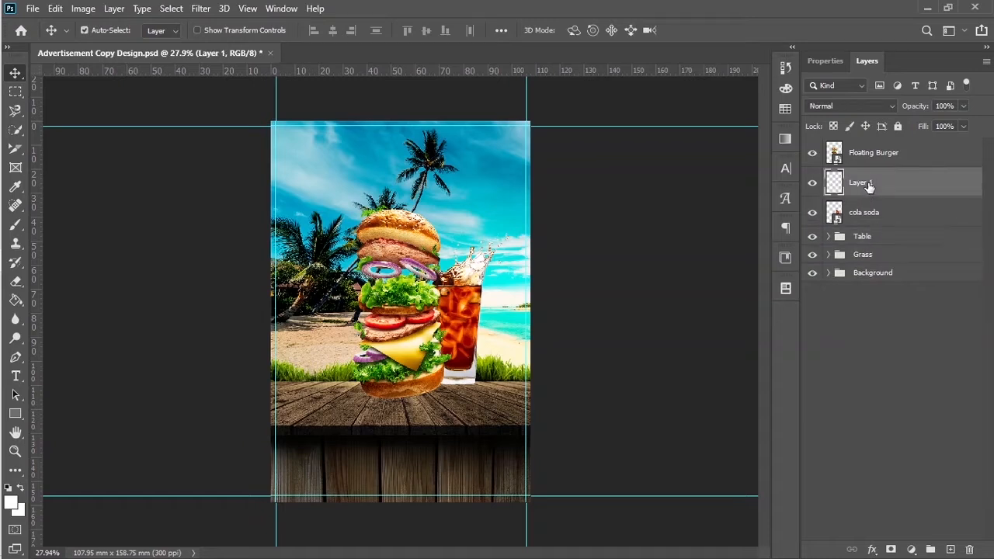
pyautogui.moveTo(868, 187); pyautogui.dragTo(875, 226)
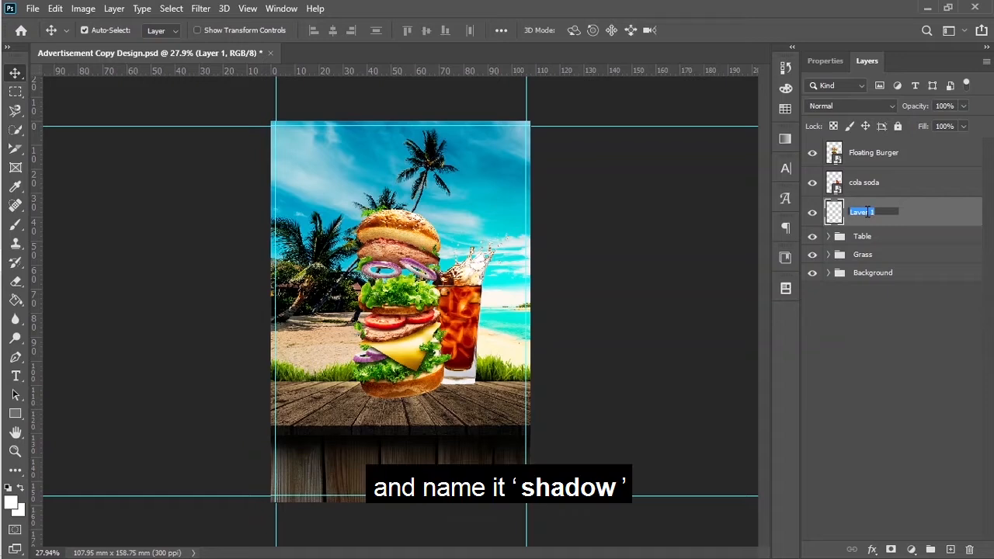
pyautogui.write('dow')
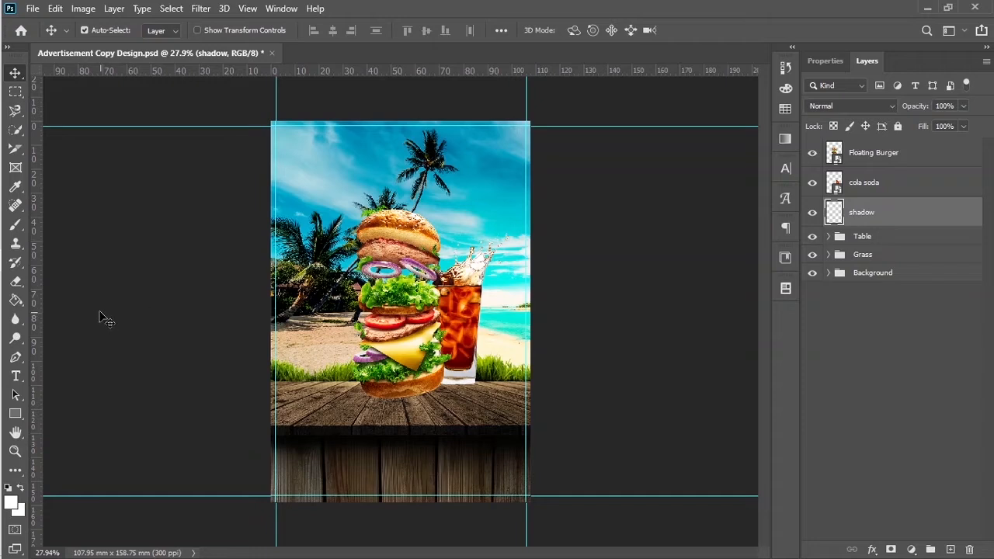
# Step: Switch to the Brush with black as the colour, 30% opacity and 24% flow
pyautogui.click(17, 229)
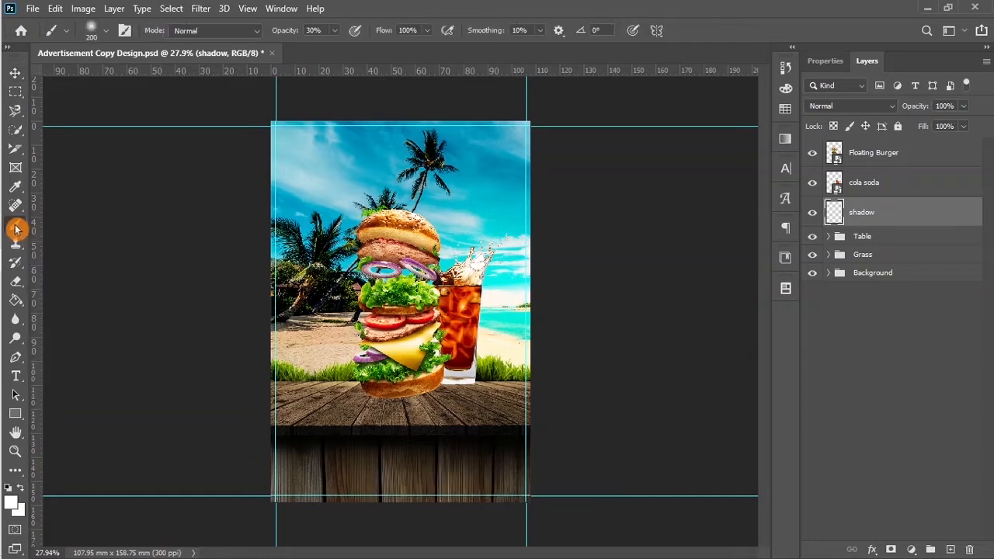
pyautogui.click(10, 492)
pyautogui.click(310, 30)
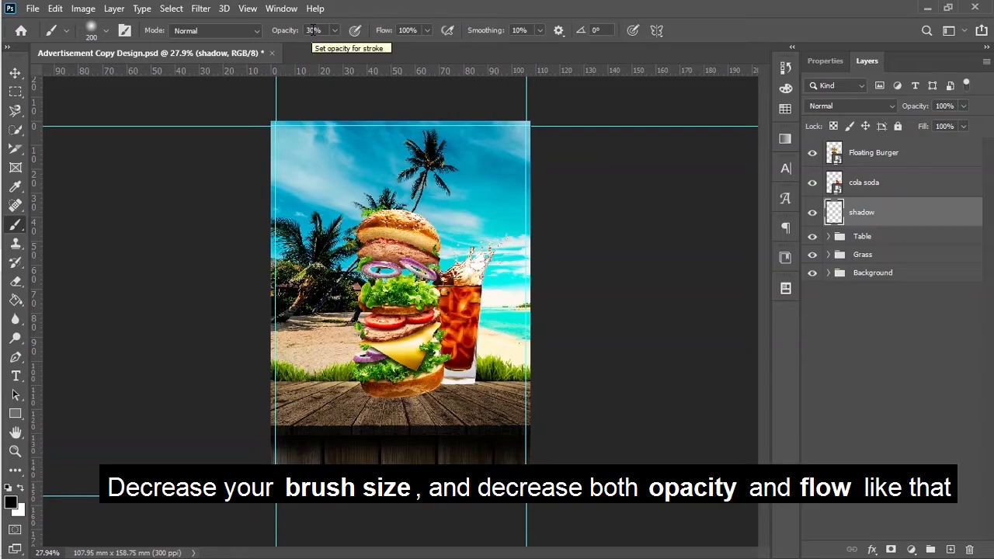
pyautogui.doubleClick(313, 30)
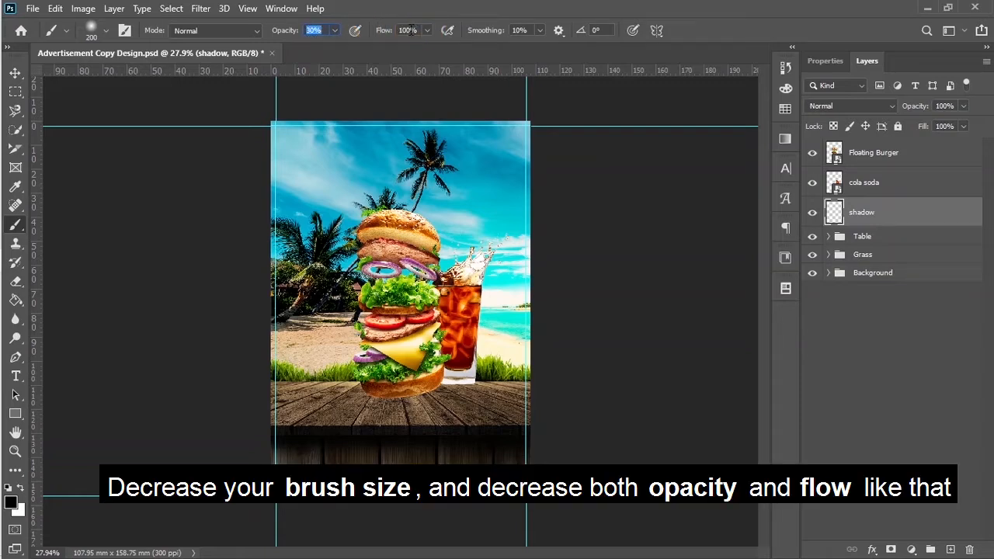
pyautogui.moveTo(425, 30); pyautogui.dragTo(378, 52)
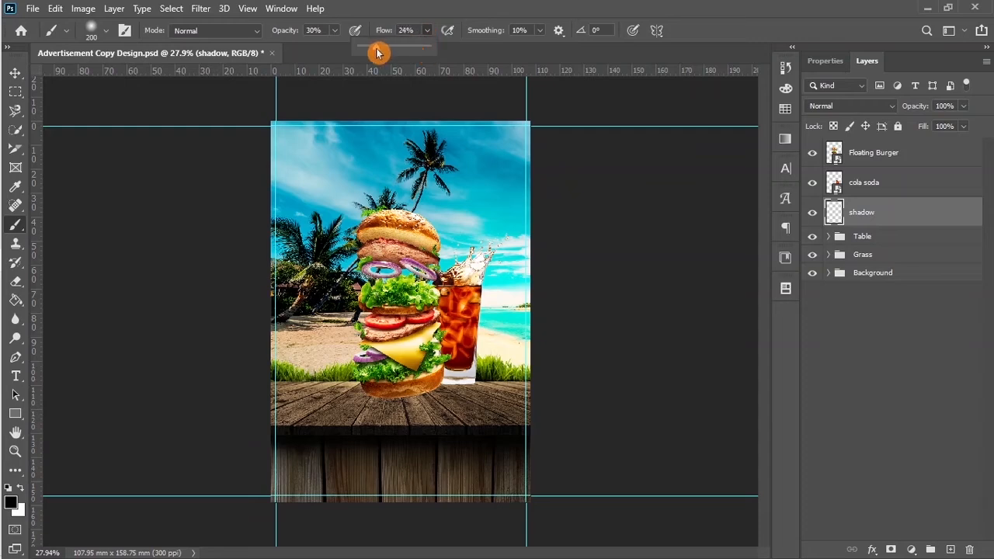
# Step: Shrink the brush to 100 and paint faint shadows along the burger's bottom bun
pyautogui.scroll(3, 404, 407)
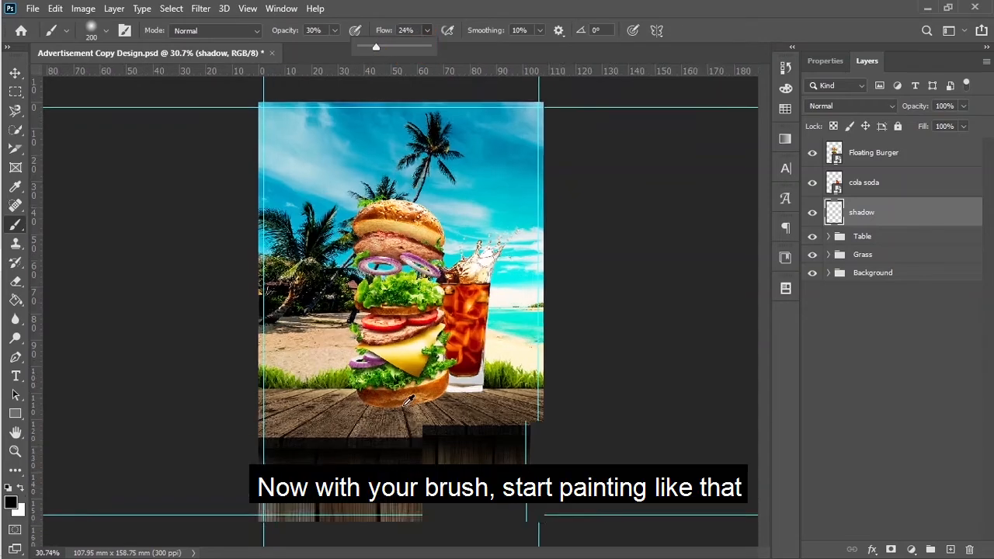
pyautogui.scroll(1, 404, 402)
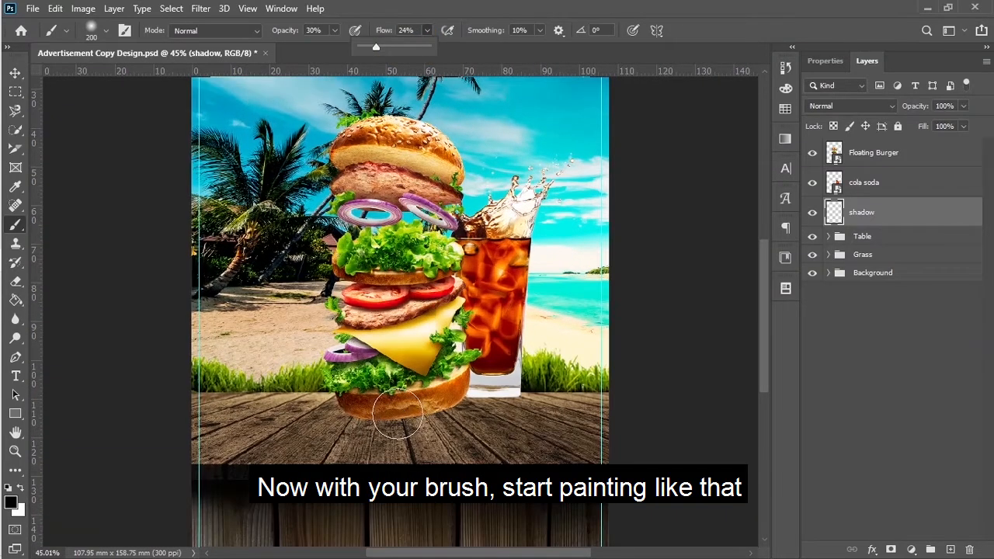
pyautogui.press('[')
pyautogui.press('[')
pyautogui.press('[')
pyautogui.press('[')
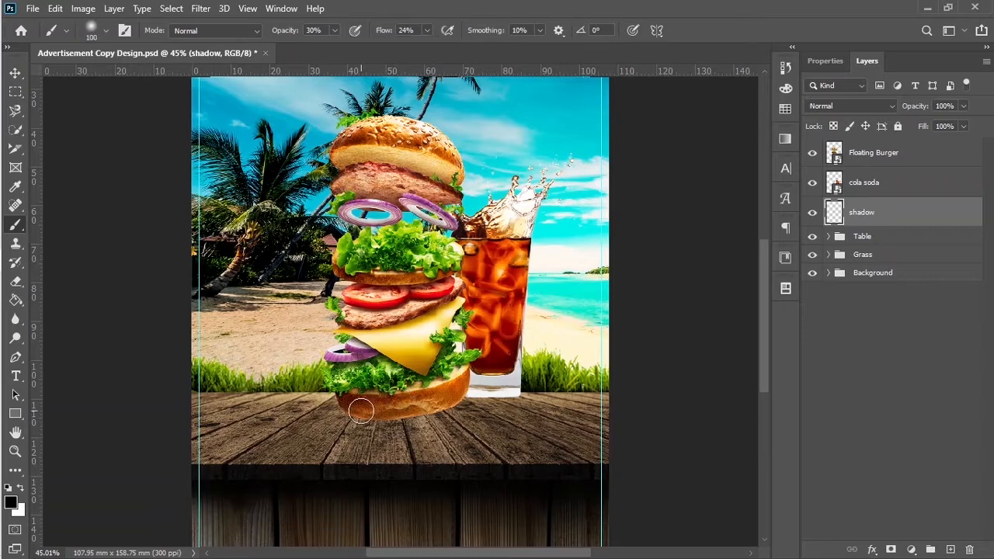
pyautogui.moveTo(359, 423); pyautogui.dragTo(385, 412)
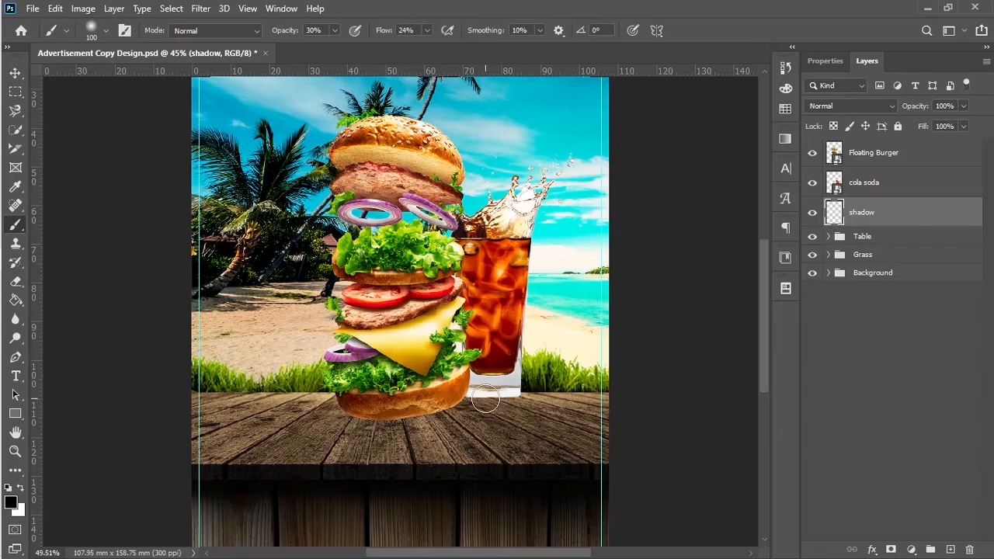
pyautogui.scroll(2, 486, 399)
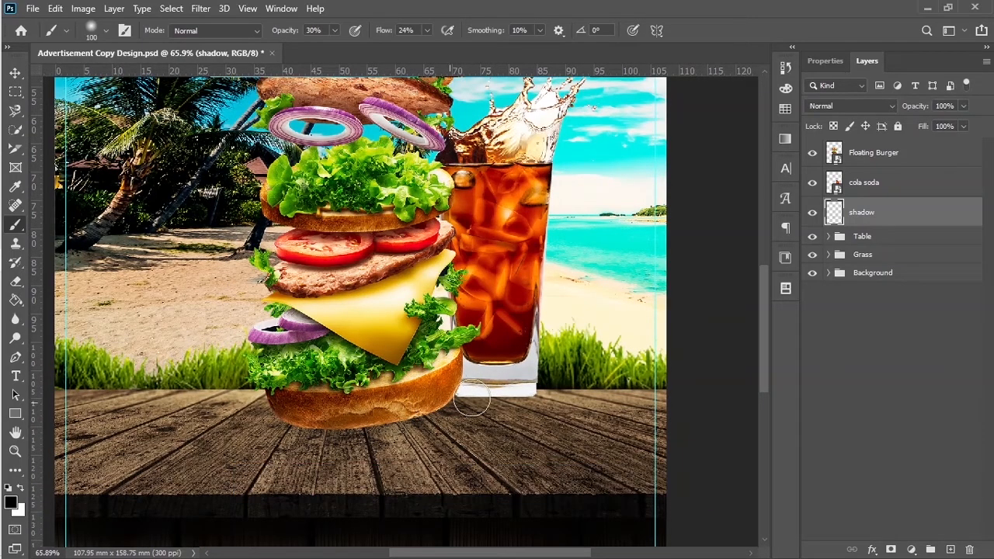
pyautogui.press('[')
pyautogui.press('[')
pyautogui.press('[')
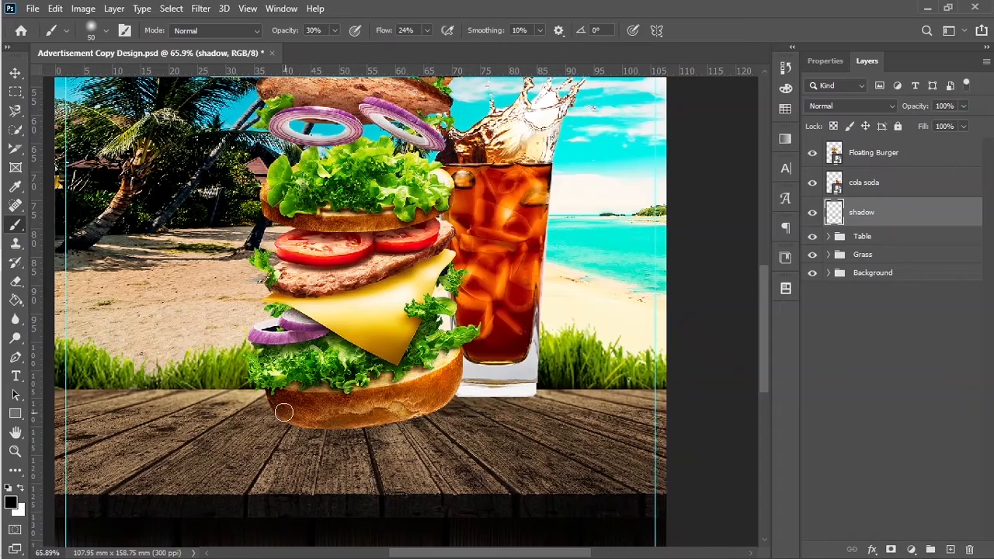
pyautogui.scroll(2, 288, 420)
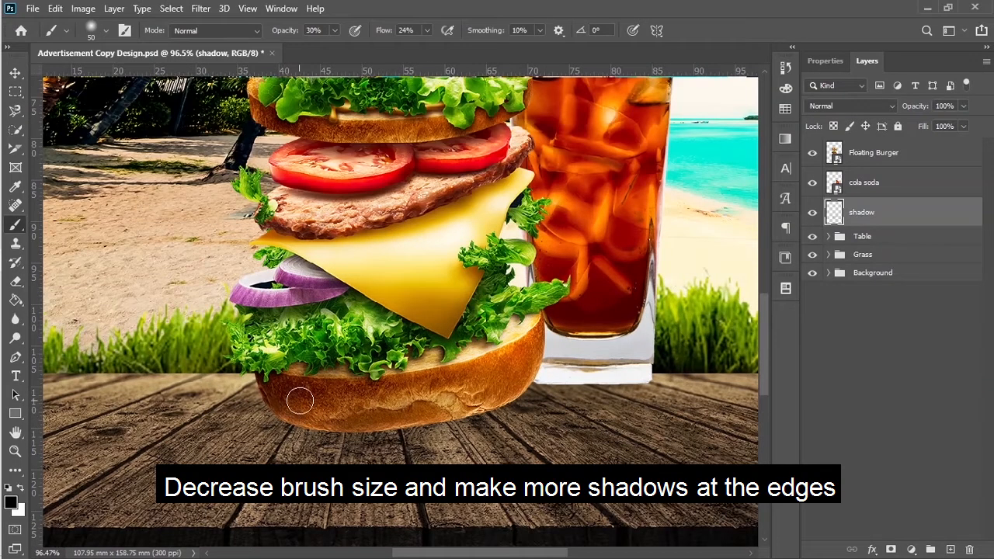
pyautogui.moveTo(298, 419)
pyautogui.mouseDown()
pyautogui.moveTo(441, 423)
pyautogui.moveTo(535, 375)
pyautogui.moveTo(587, 366)
pyautogui.moveTo(612, 374)
pyautogui.moveTo(623, 363)
pyautogui.moveTo(634, 374)
pyautogui.moveTo(534, 401)
pyautogui.mouseUp()
pyautogui.moveTo(439, 447)
pyautogui.mouseDown()
pyautogui.moveTo(455, 424)
pyautogui.moveTo(400, 426)
pyautogui.moveTo(394, 415)
pyautogui.moveTo(281, 398)
pyautogui.moveTo(357, 440)
pyautogui.moveTo(451, 426)
pyautogui.mouseUp()
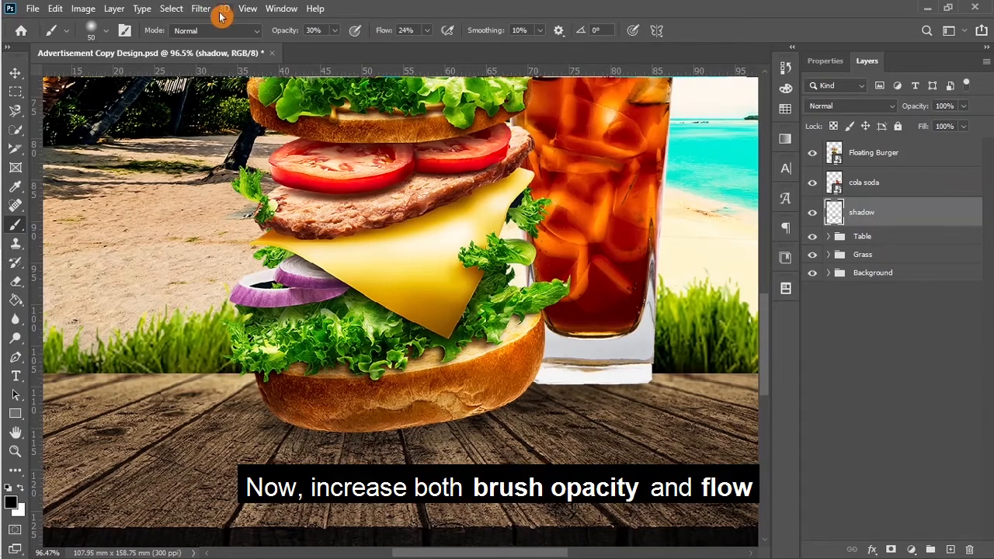
# Step: Raise brush flow to 45% and opacity to 51%, then shade under the bun and cola glass
pyautogui.moveTo(284, 31); pyautogui.dragTo(297, 31)
pyautogui.moveTo(379, 32); pyautogui.dragTo(398, 35)
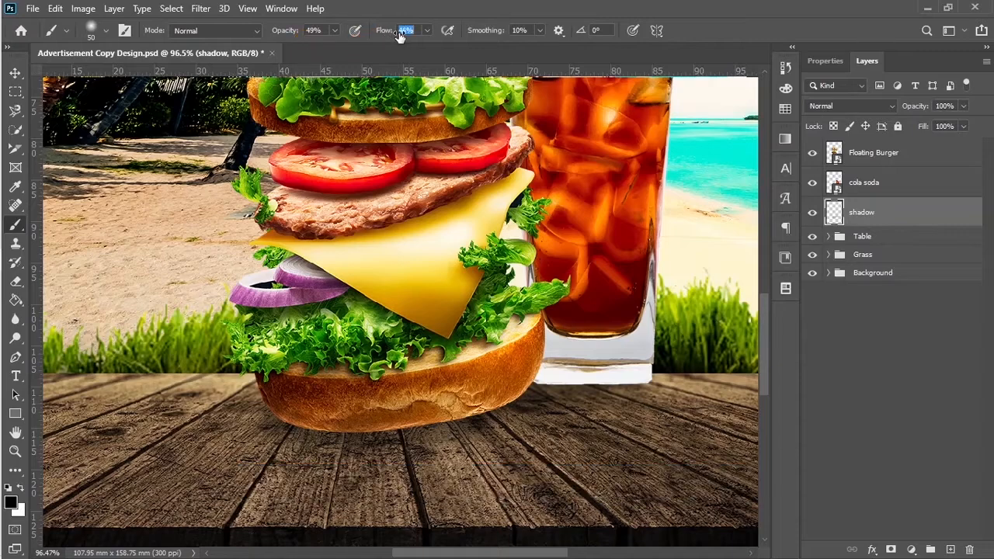
pyautogui.click(401, 37)
pyautogui.moveTo(288, 33); pyautogui.dragTo(290, 33)
pyautogui.scroll(2, 282, 415)
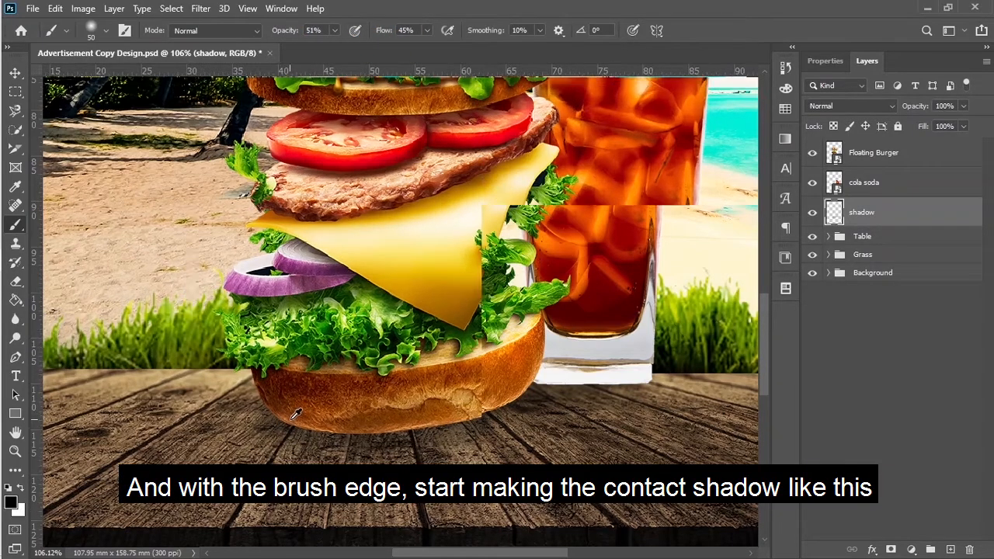
pyautogui.moveTo(313, 420)
pyautogui.mouseDown()
pyautogui.moveTo(493, 421)
pyautogui.moveTo(525, 396)
pyautogui.moveTo(577, 386)
pyautogui.moveTo(392, 421)
pyautogui.mouseUp()
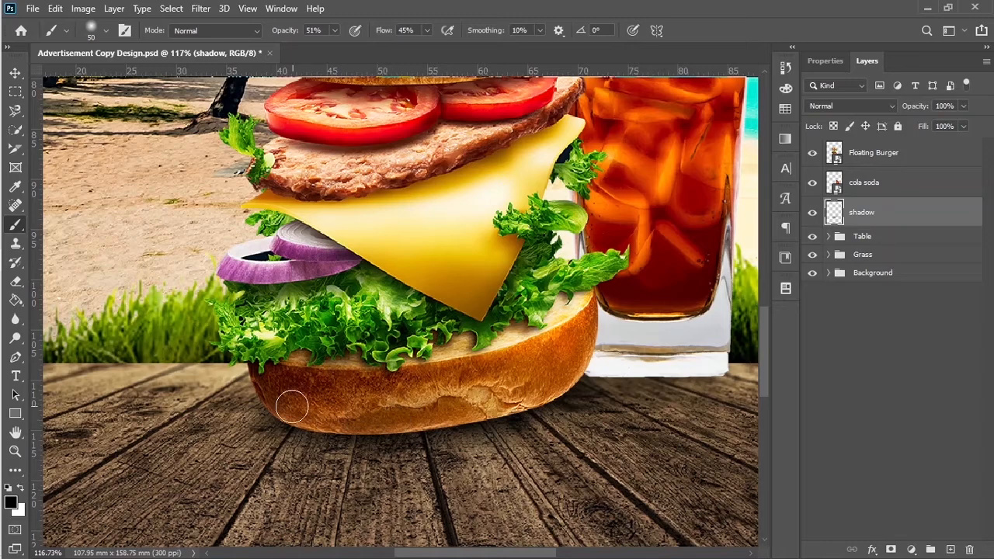
pyautogui.moveTo(586, 378)
pyautogui.mouseDown()
pyautogui.moveTo(599, 368)
pyautogui.moveTo(705, 366)
pyautogui.moveTo(582, 372)
pyautogui.mouseUp()
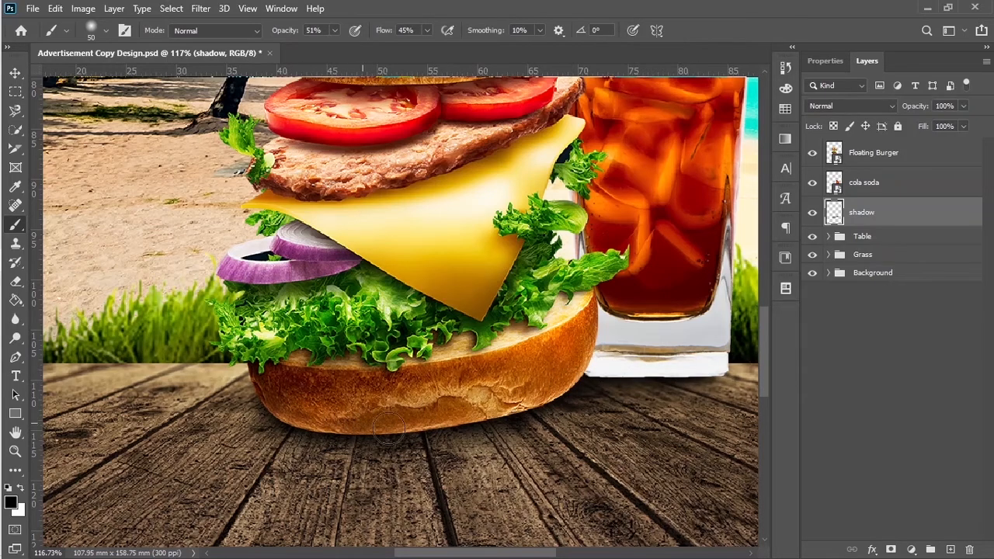
pyautogui.hotkey('ctrl', '0')
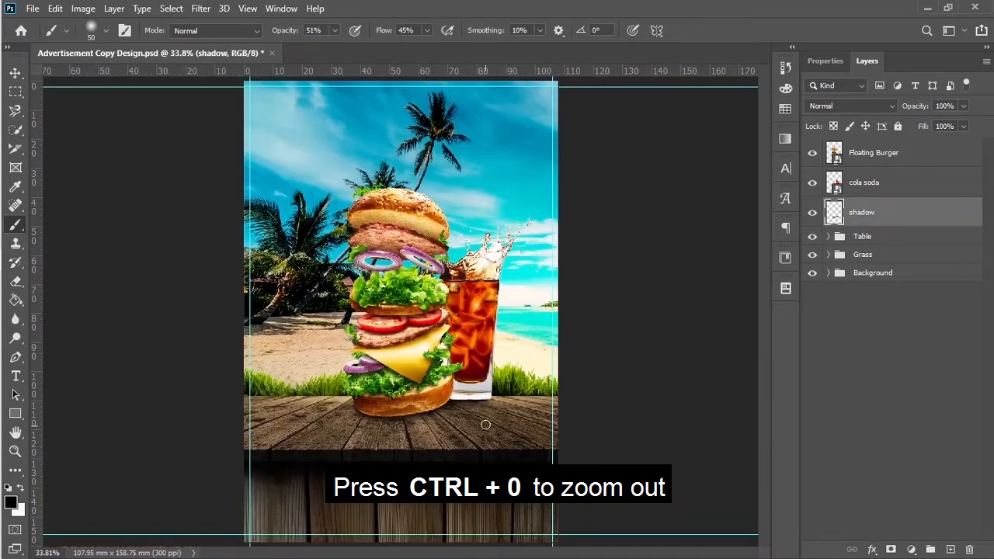
# Step: Place the toppng wood sign image as an embedded layer
pyautogui.press('v')
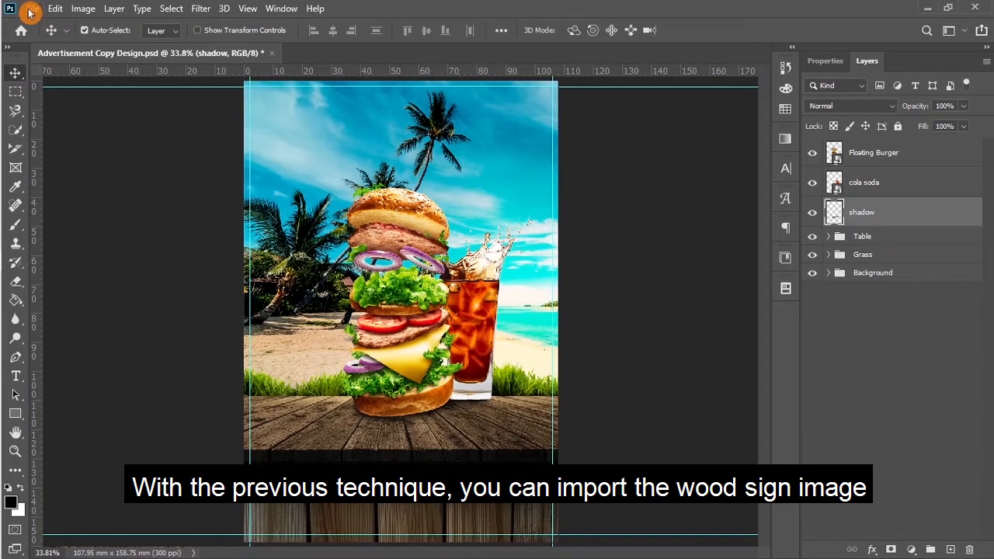
pyautogui.click(29, 11)
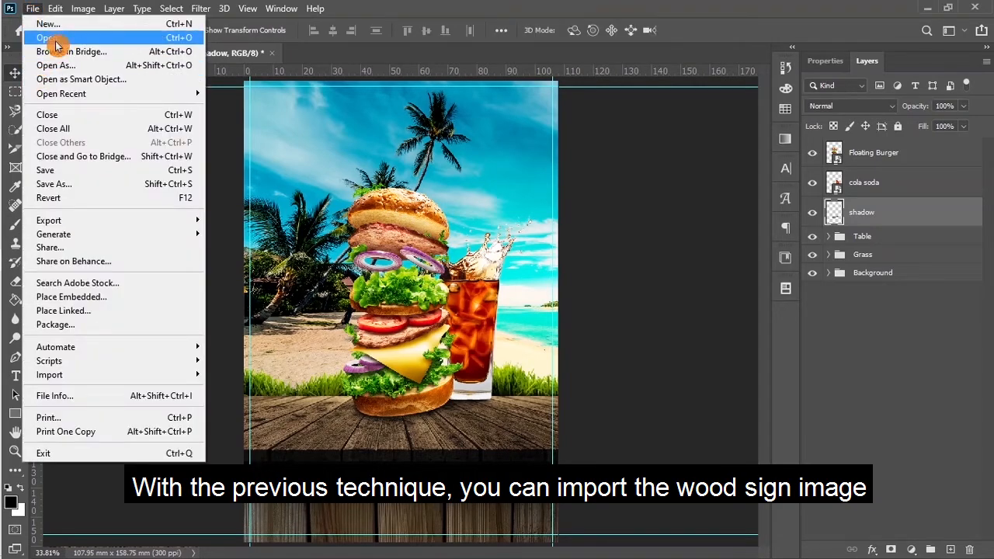
pyautogui.click(52, 303)
pyautogui.scroll(-2, 317, 217)
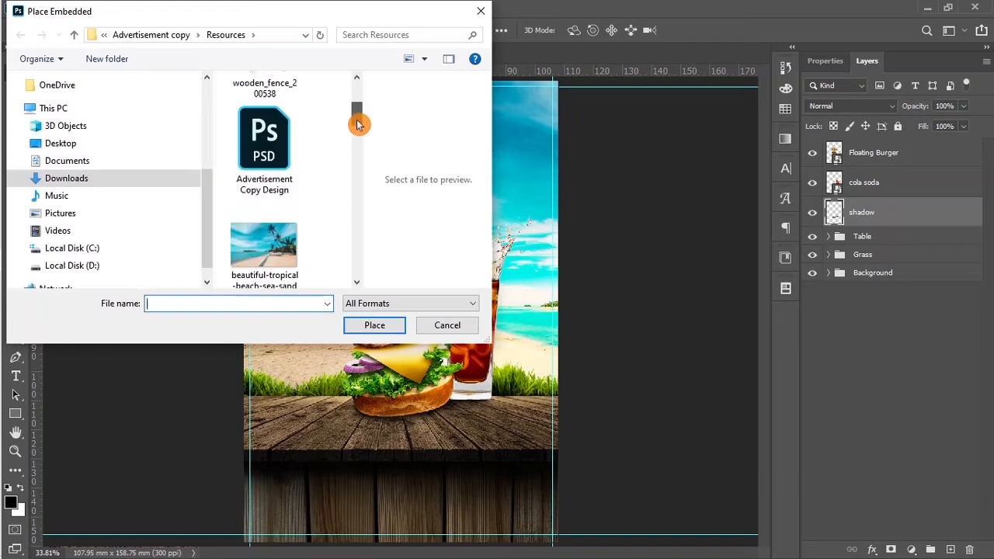
pyautogui.moveTo(357, 124); pyautogui.dragTo(370, 207)
pyautogui.click(276, 212)
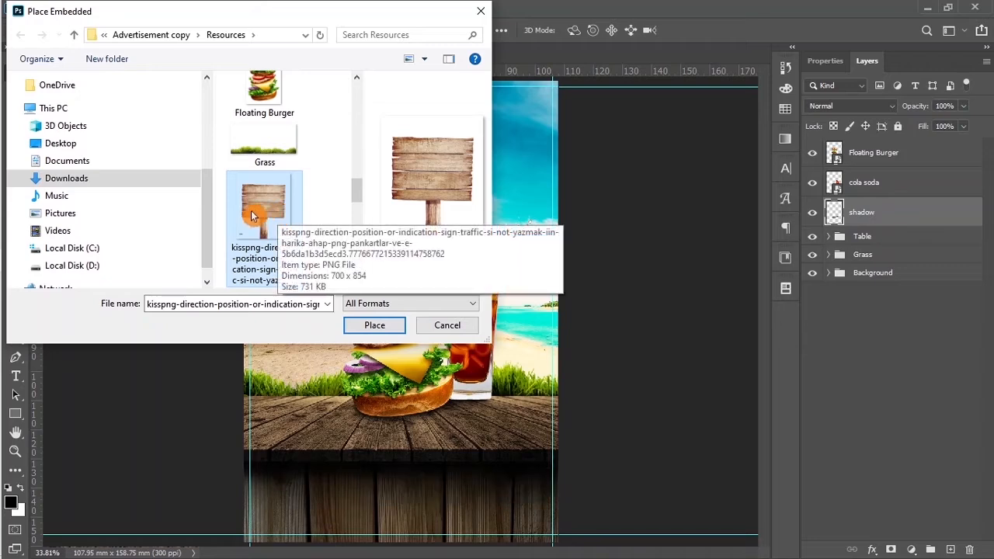
pyautogui.moveTo(359, 198); pyautogui.dragTo(355, 256)
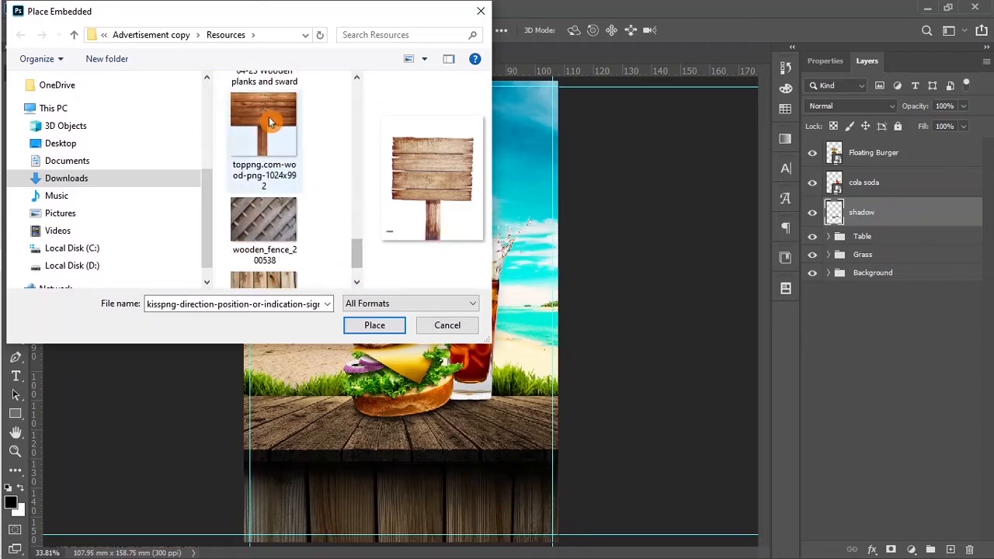
pyautogui.doubleClick(269, 120)
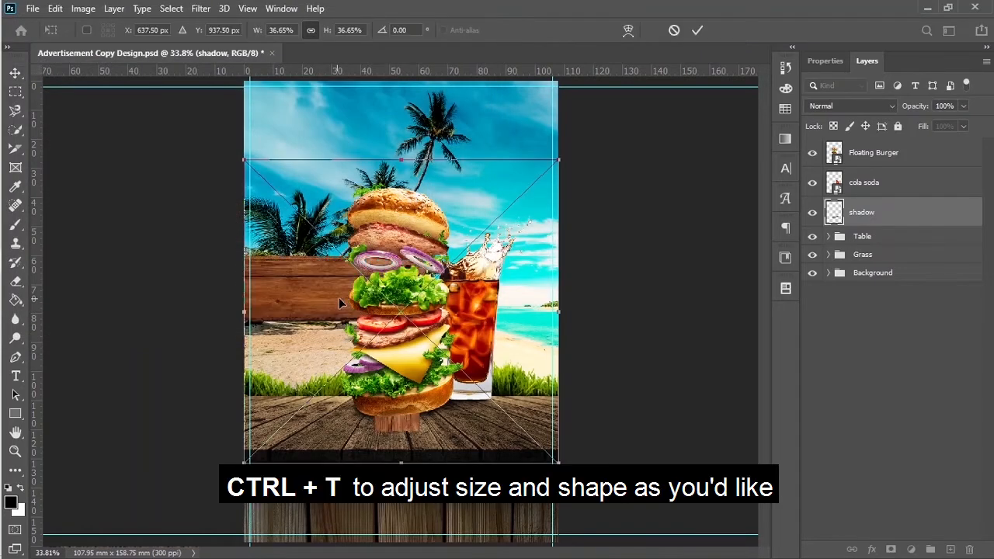
# Step: Scale the wood sign to about 12.30%, set it left of the burger, and layer it below Grass
pyautogui.moveTo(243, 158); pyautogui.dragTo(373, 288)
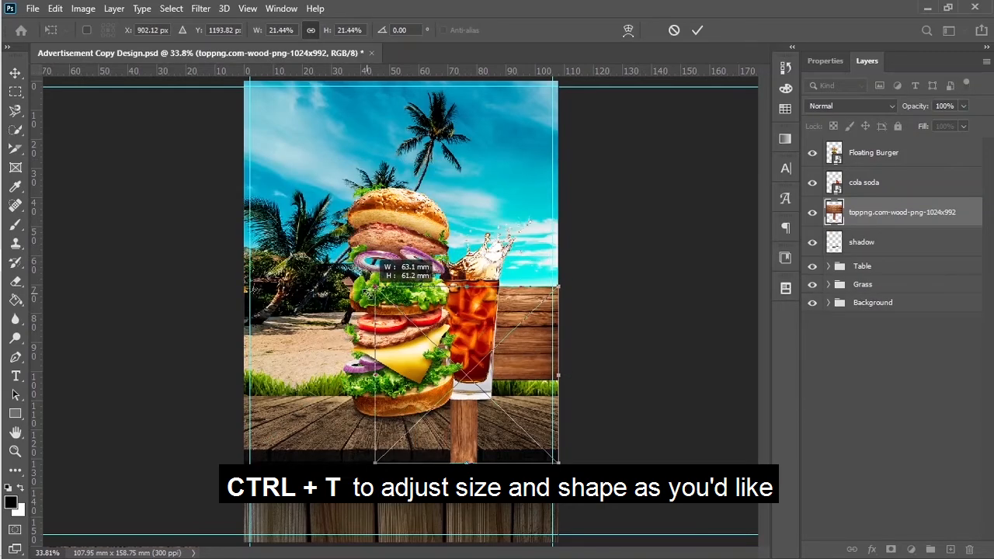
pyautogui.moveTo(517, 349); pyautogui.dragTo(345, 306)
pyautogui.moveTo(201, 245); pyautogui.dragTo(279, 303)
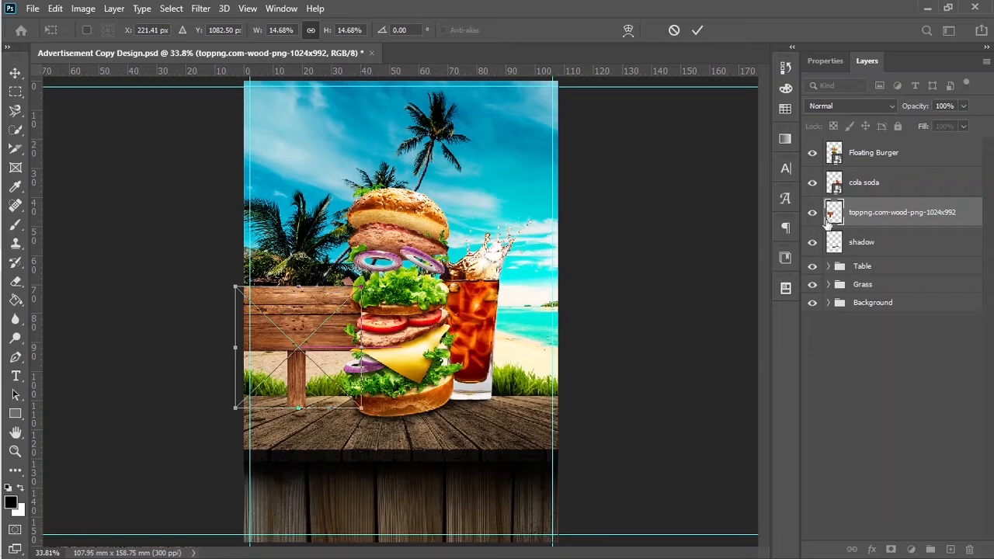
pyautogui.click(879, 217)
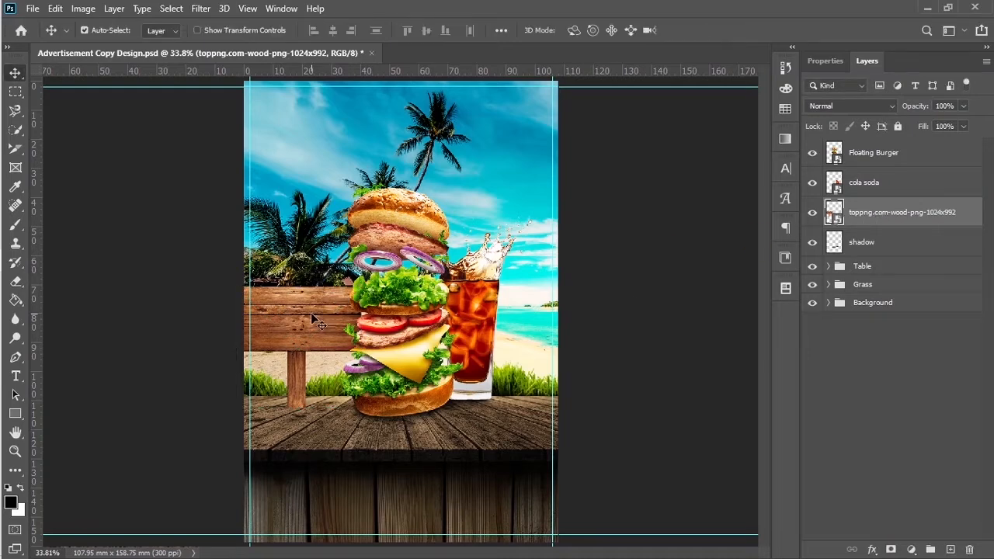
pyautogui.moveTo(869, 220); pyautogui.dragTo(866, 299)
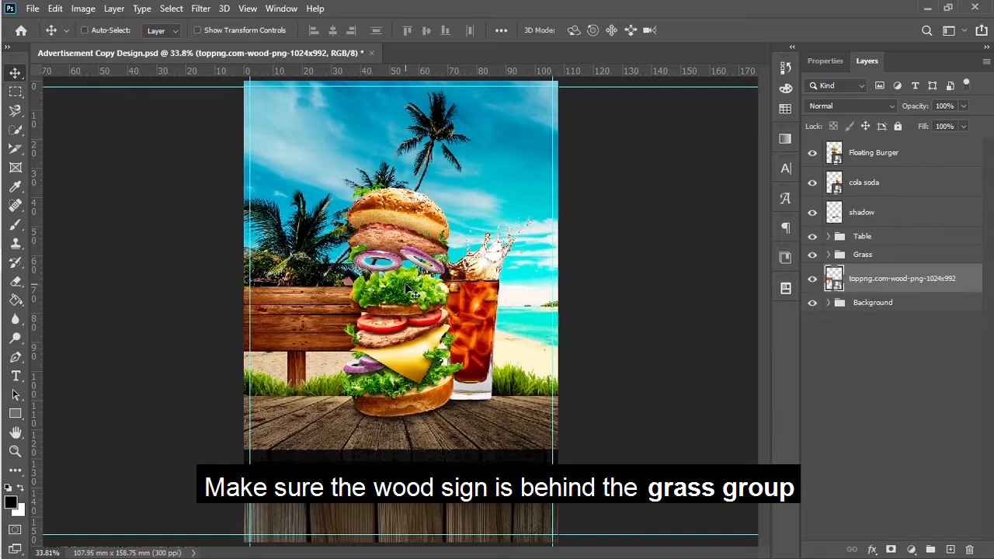
pyautogui.hotkey('ctrl', 't')
pyautogui.moveTo(241, 286); pyautogui.dragTo(300, 309)
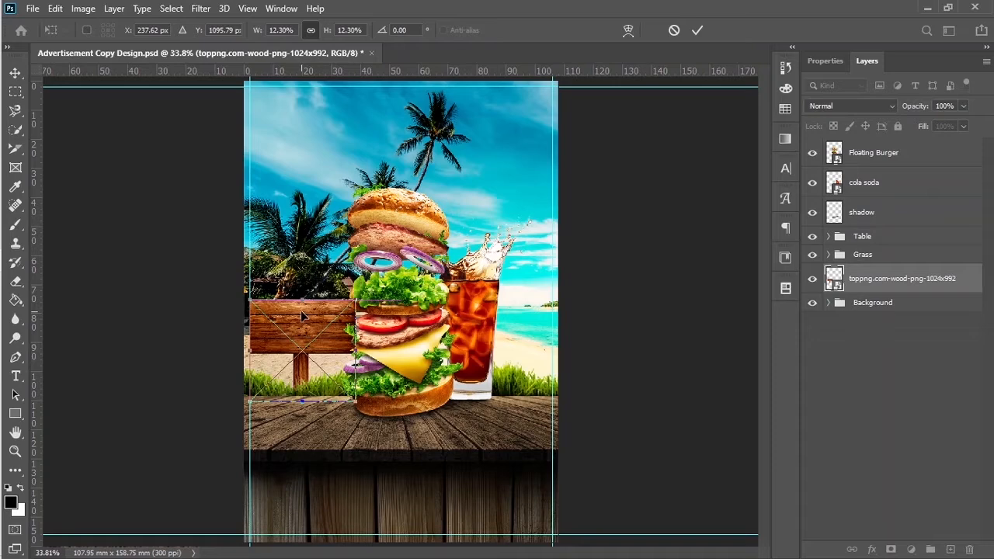
pyautogui.click(698, 35)
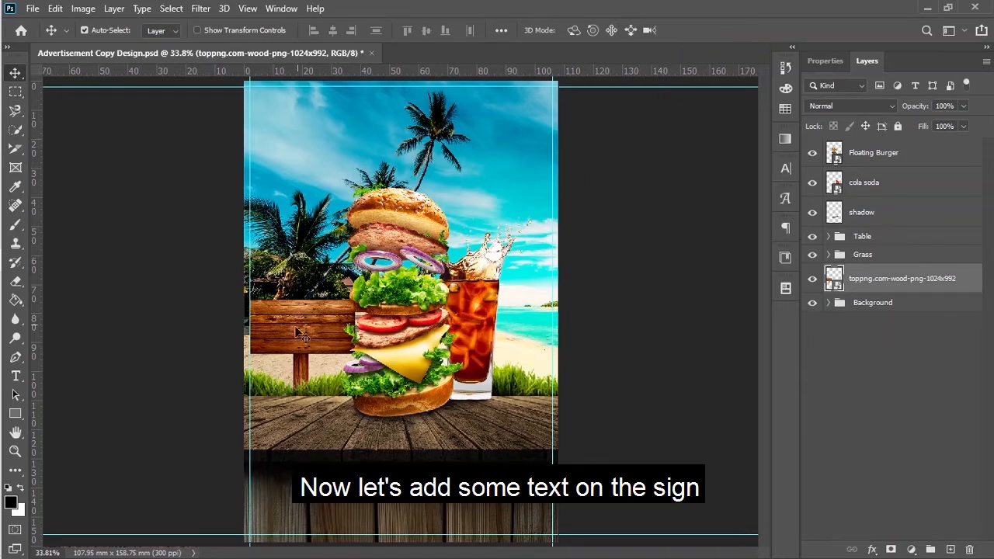
# Step: Choose the Type tool with white #ffffff as the text colour
pyautogui.press('t')
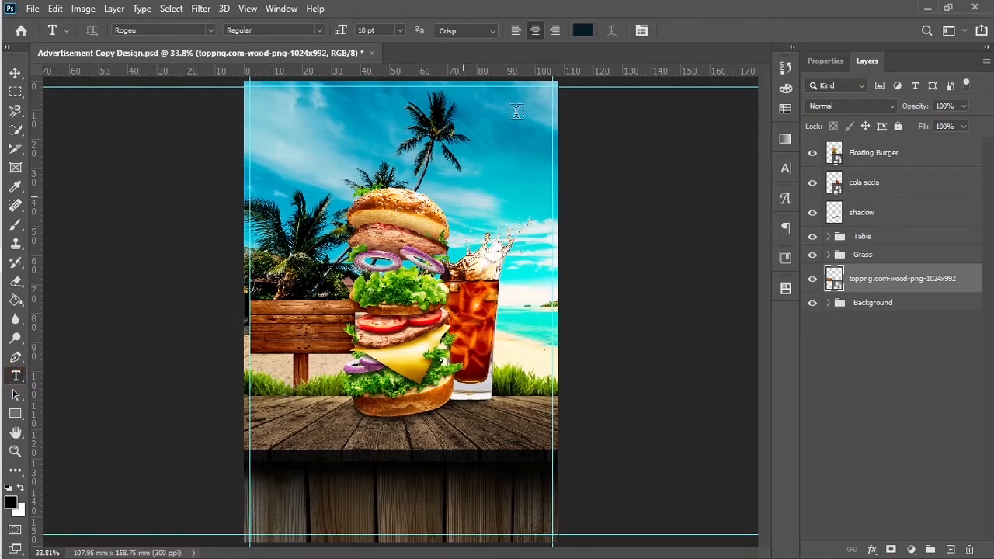
pyautogui.click(584, 31)
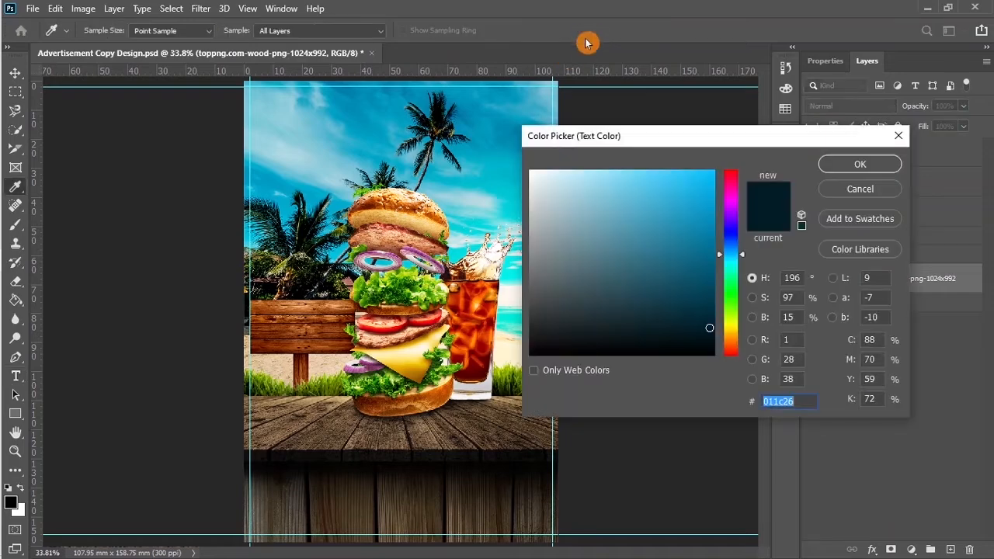
pyautogui.moveTo(541, 178); pyautogui.dragTo(518, 167)
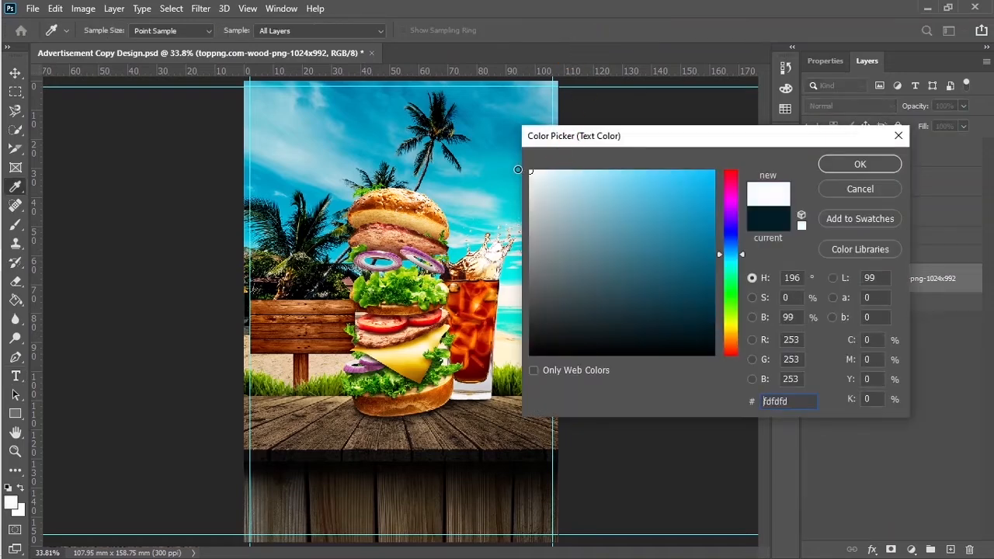
pyautogui.click(841, 168)
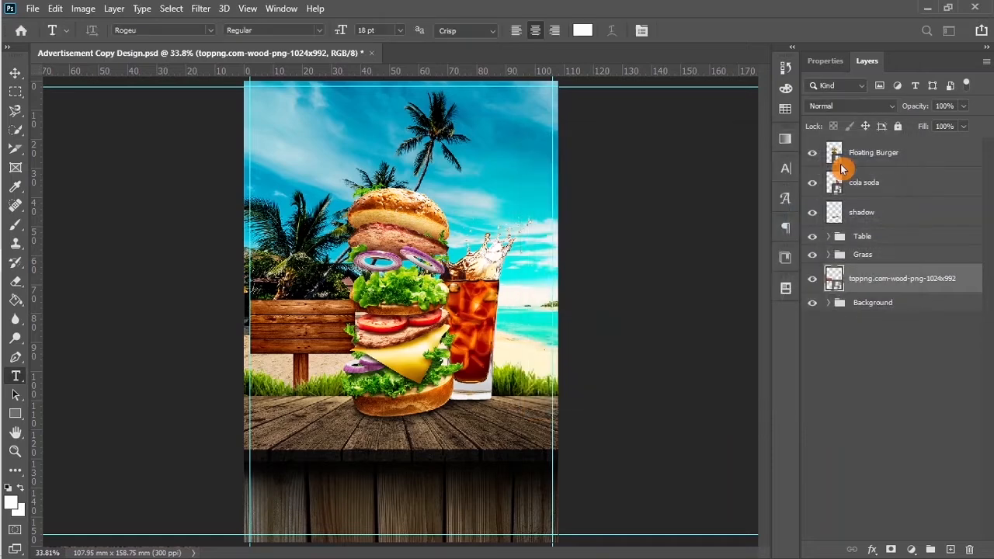
# Step: Type 'Buy Two Get A Cola' on the wooden sign and centre it on the board
pyautogui.click(277, 311)
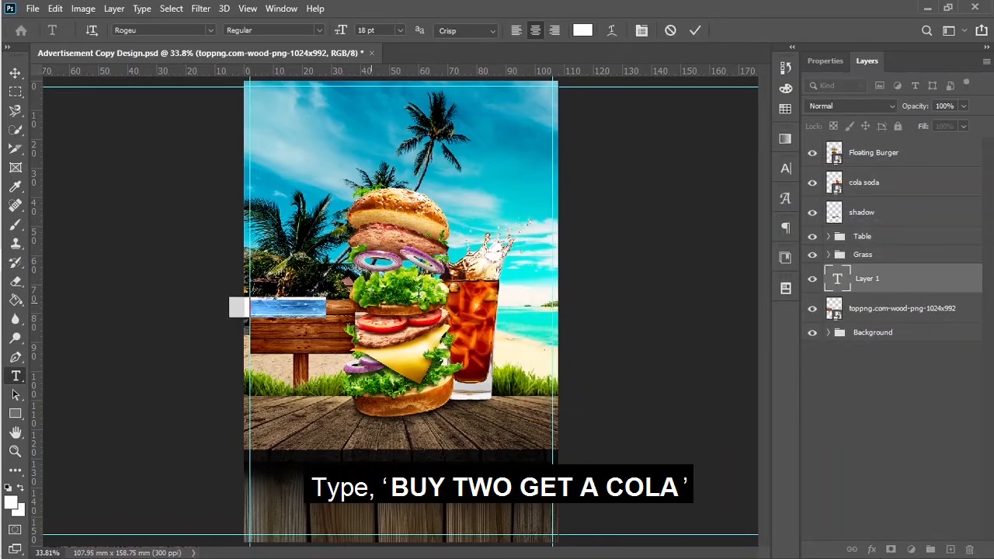
pyautogui.write('Buy')
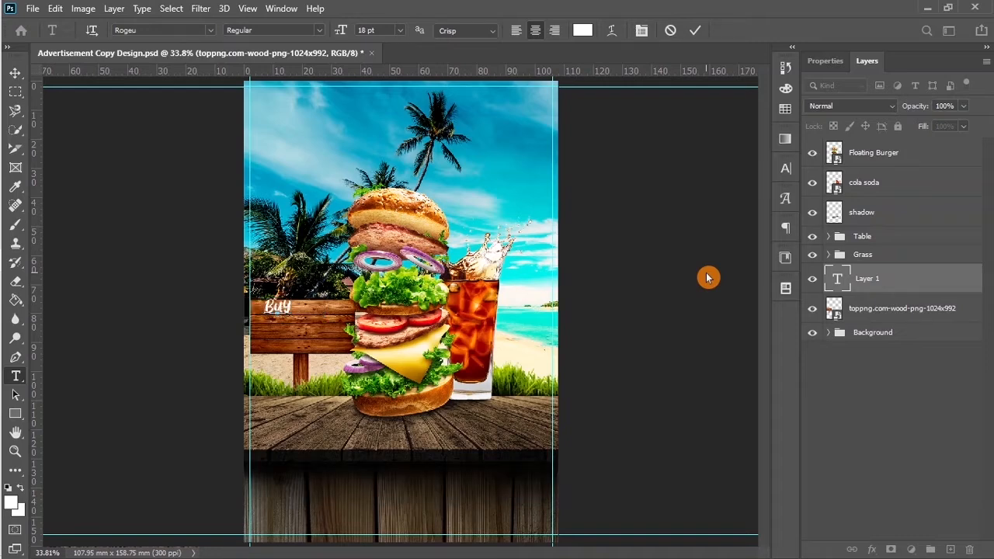
pyautogui.press('BackSpace')
pyautogui.press('BackSpace')
pyautogui.press('BackSpace')
pyautogui.write('Buy')
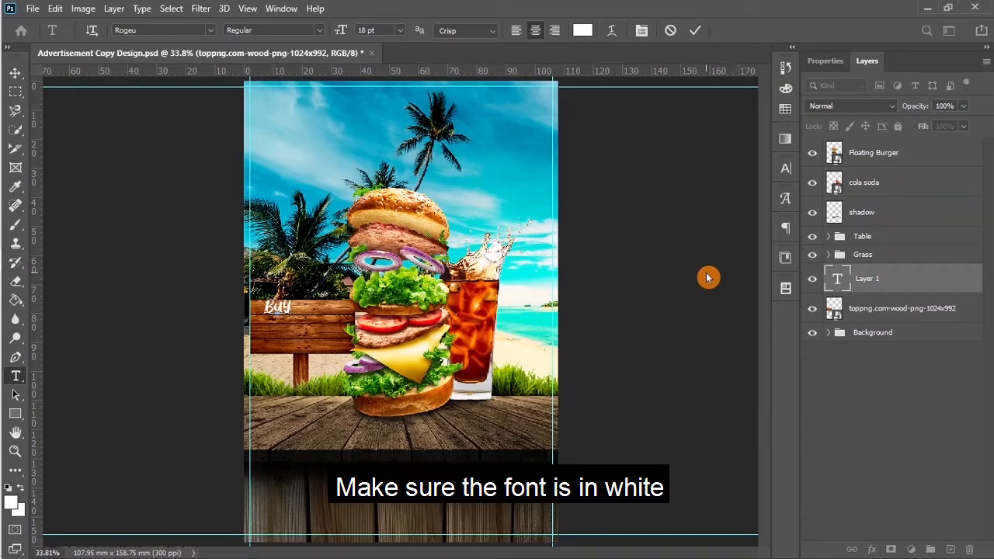
pyautogui.write(' Two')
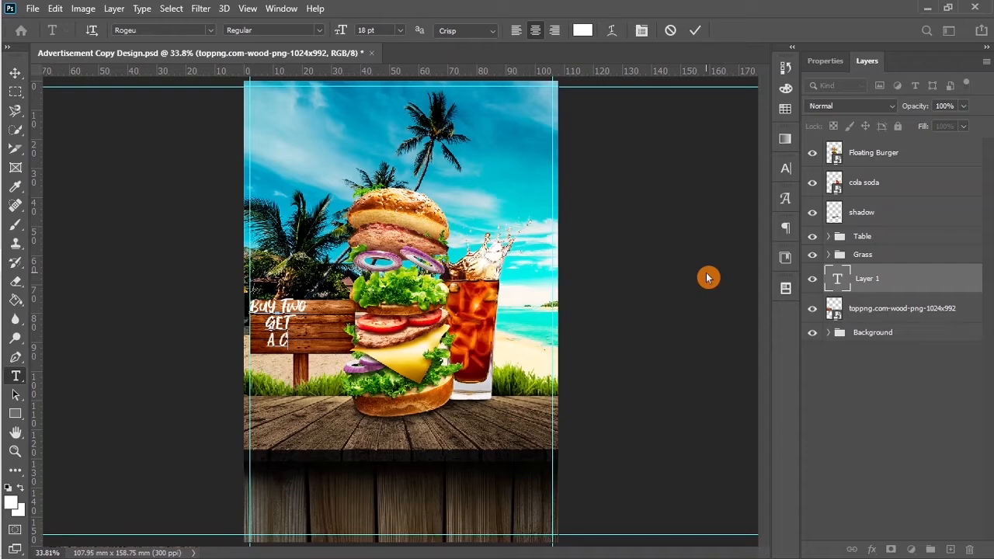
pyautogui.write('ola')
pyautogui.click(695, 30)
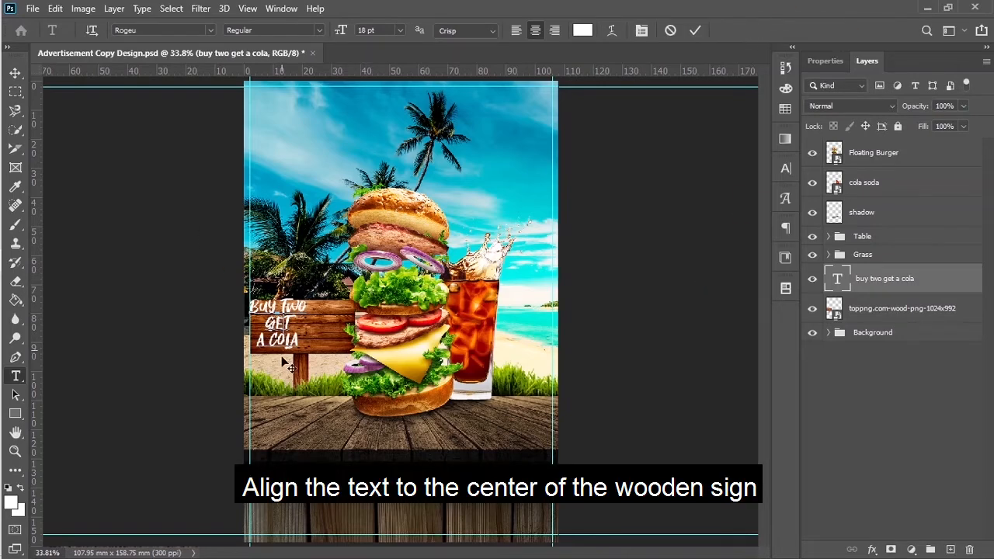
pyautogui.moveTo(287, 374); pyautogui.dragTo(309, 378)
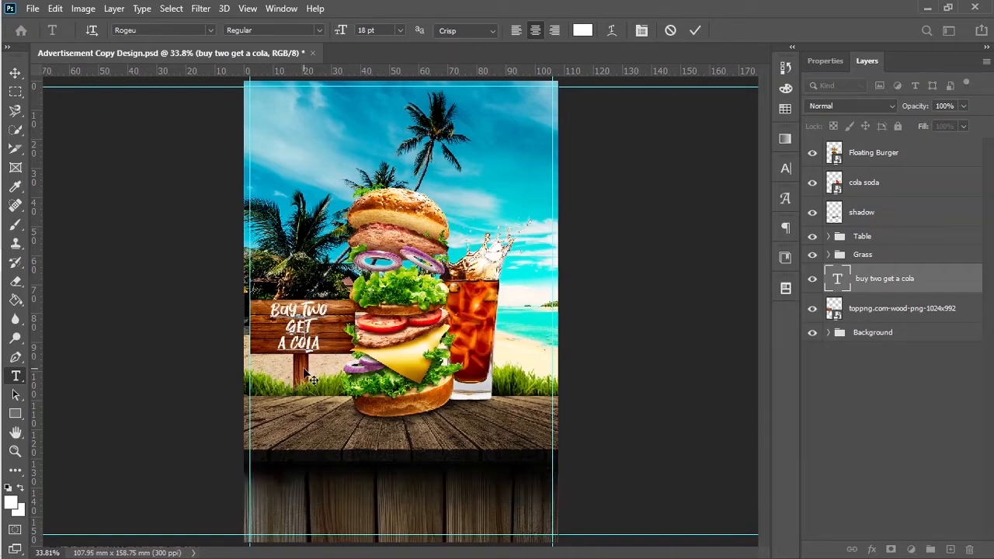
pyautogui.click(696, 32)
pyautogui.click(833, 64)
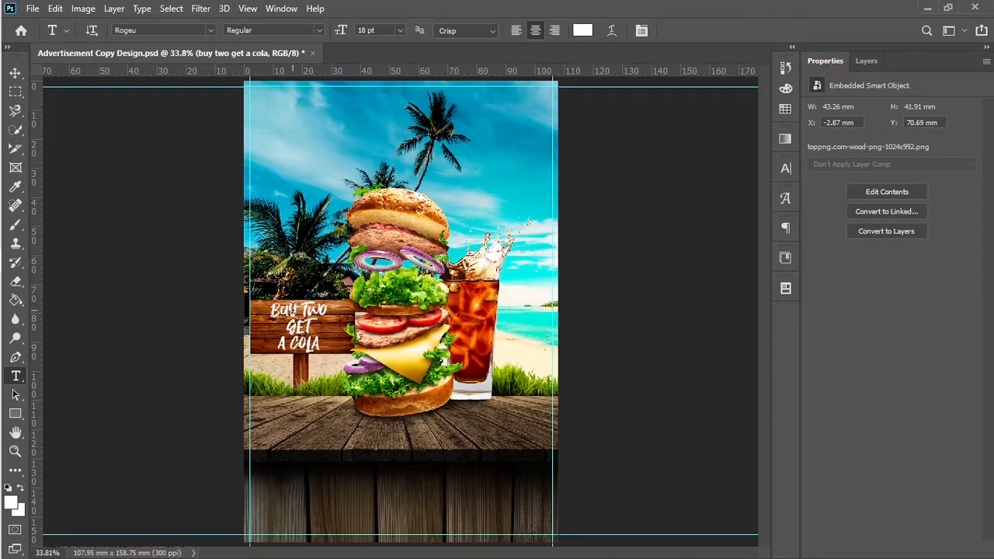
# Step: Select the sign text to confirm 16 pt leading and tracking 20, then open its layer styles
pyautogui.click(299, 311)
pyautogui.hotkey('ctrl', 'a')
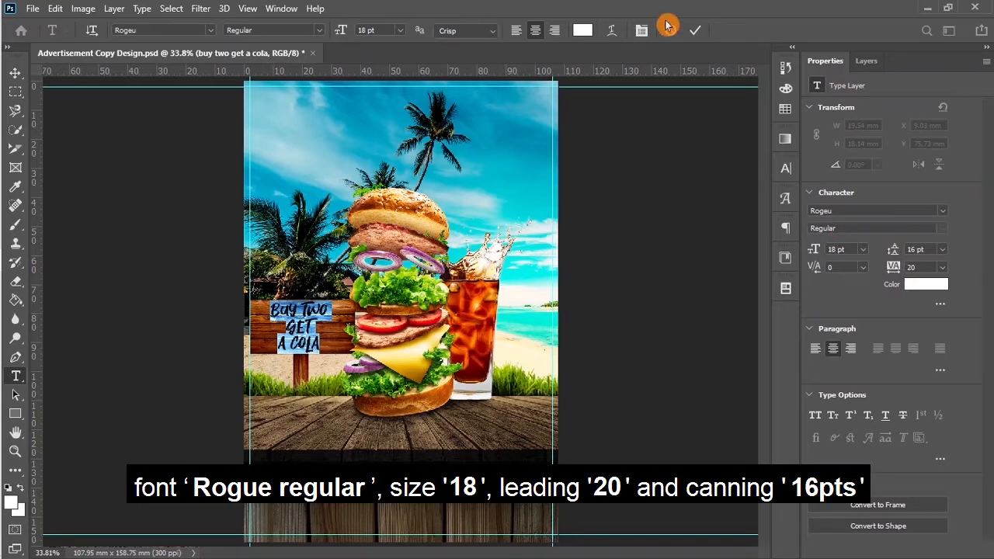
pyautogui.click(694, 32)
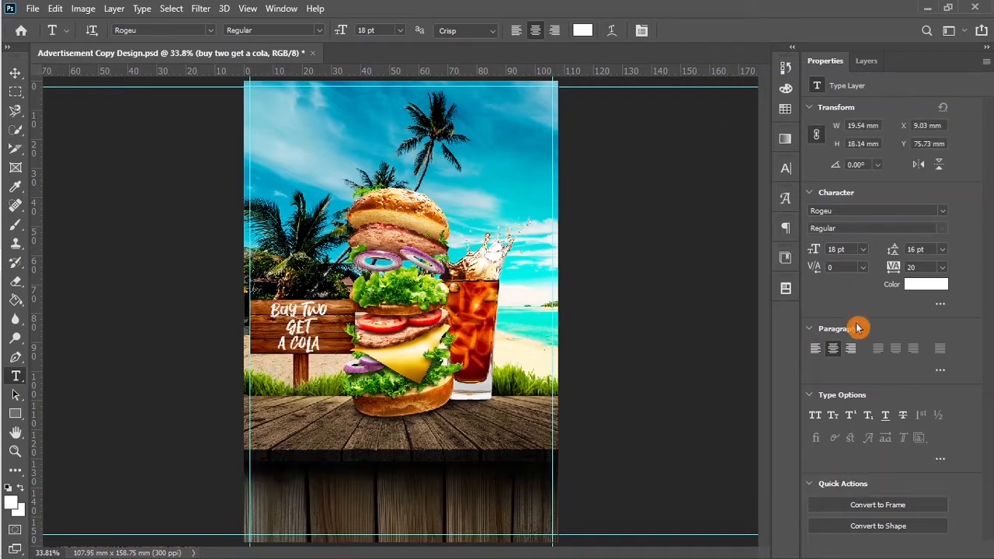
pyautogui.click(864, 62)
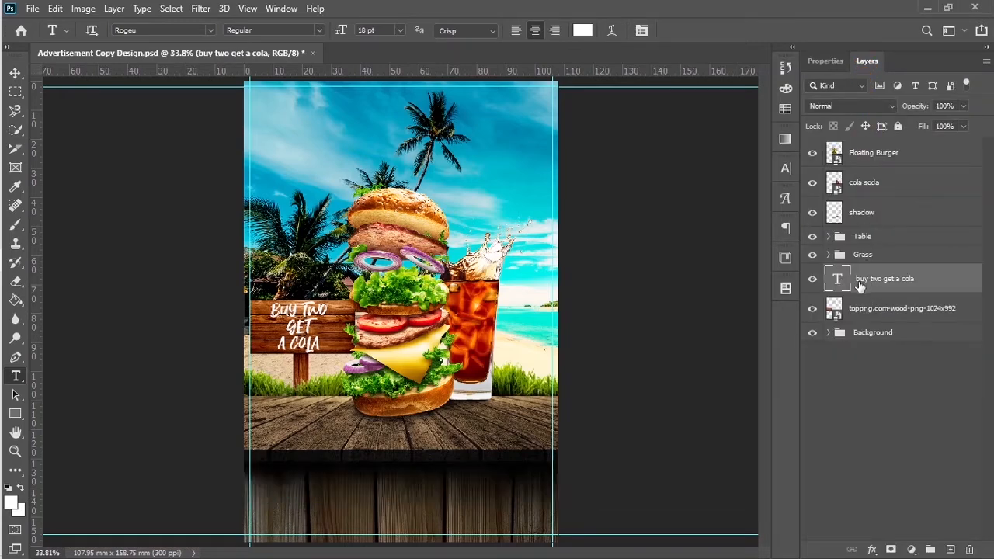
pyautogui.click(871, 549)
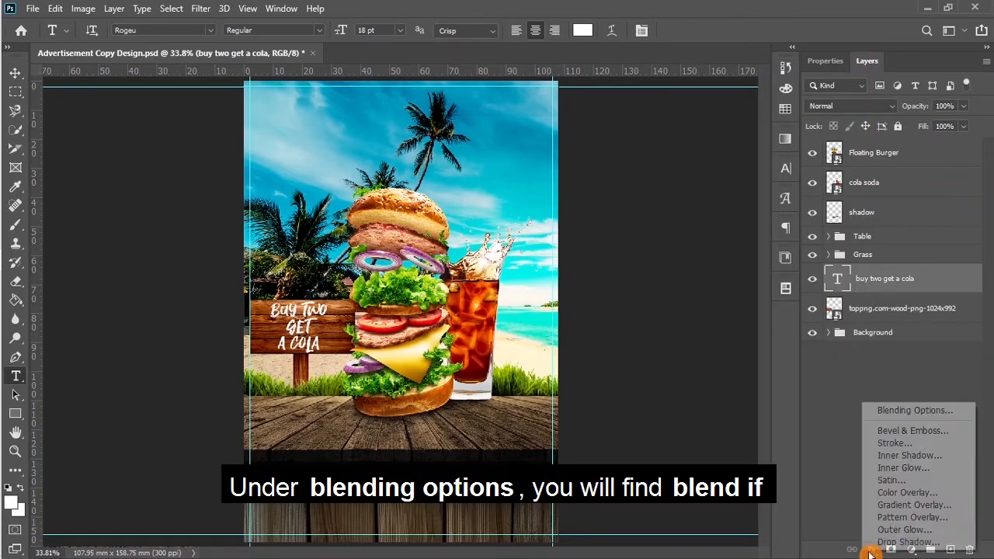
# Step: Split the Blend If Underlying Layer black slider to 22/68 so the wood grain shows through
pyautogui.click(896, 411)
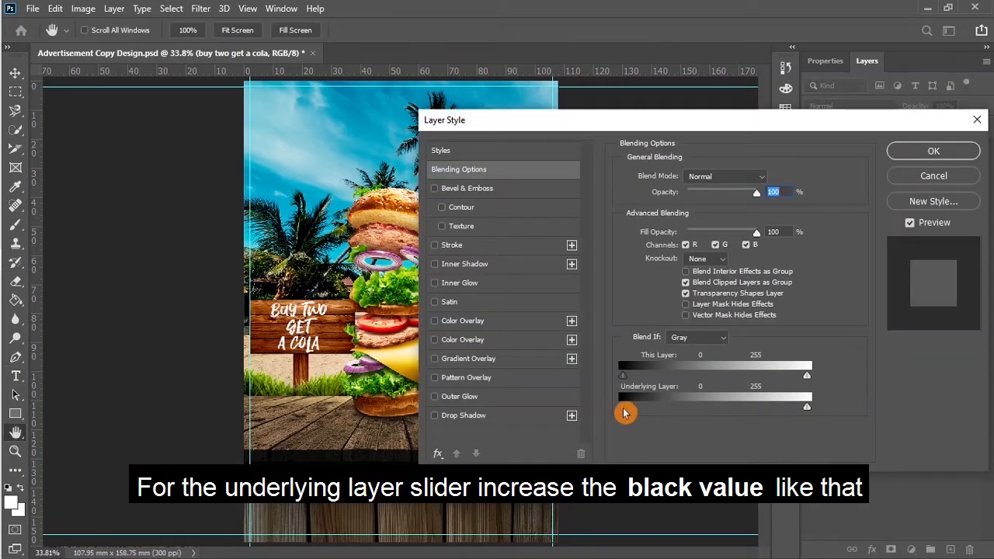
pyautogui.moveTo(624, 413); pyautogui.dragTo(631, 412)
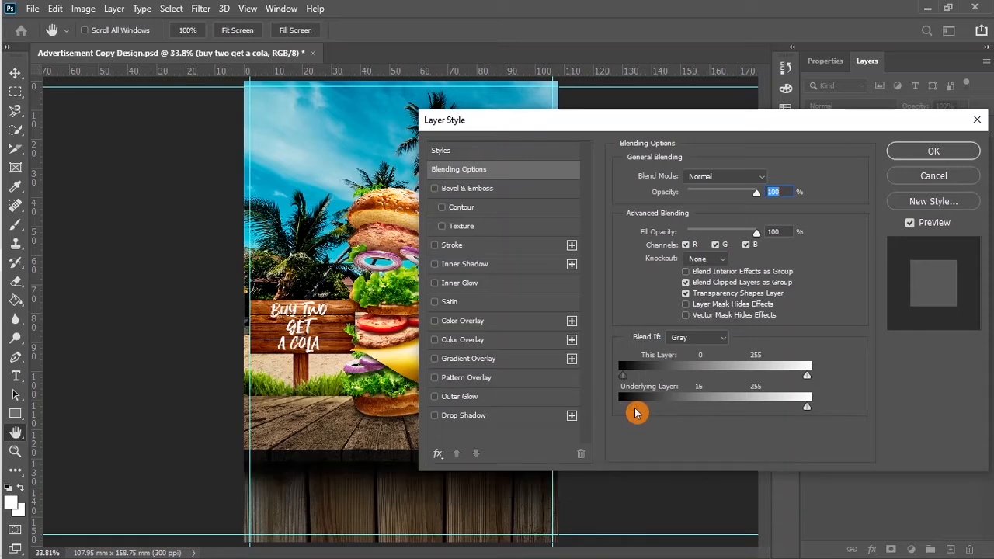
pyautogui.moveTo(636, 412); pyautogui.dragTo(672, 416)
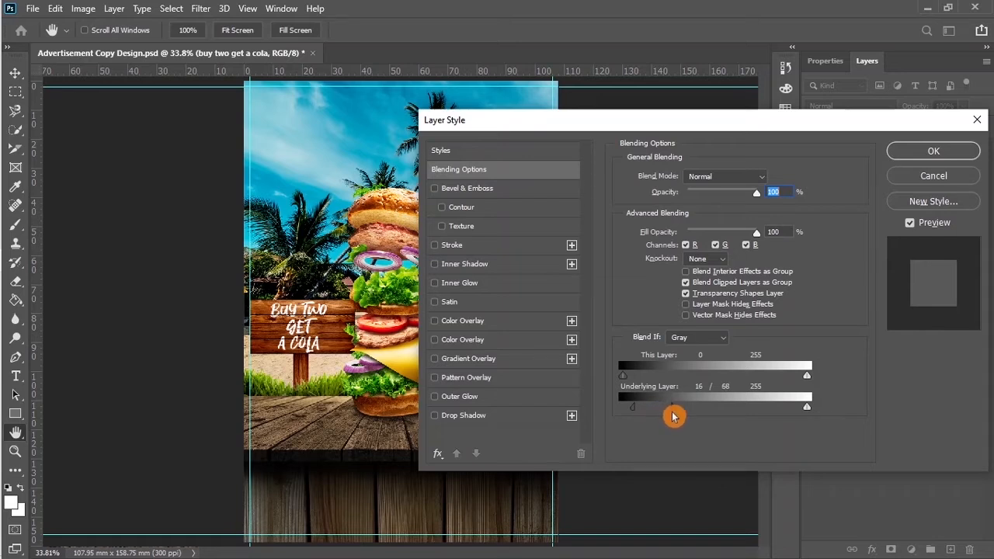
pyautogui.moveTo(632, 407); pyautogui.dragTo(640, 409)
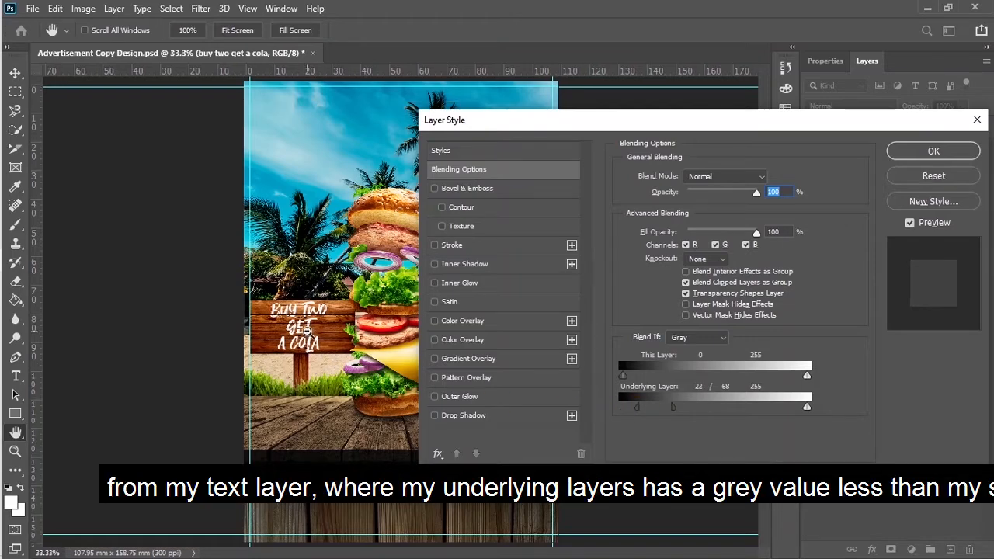
pyautogui.hotkey('ctrl', '-')
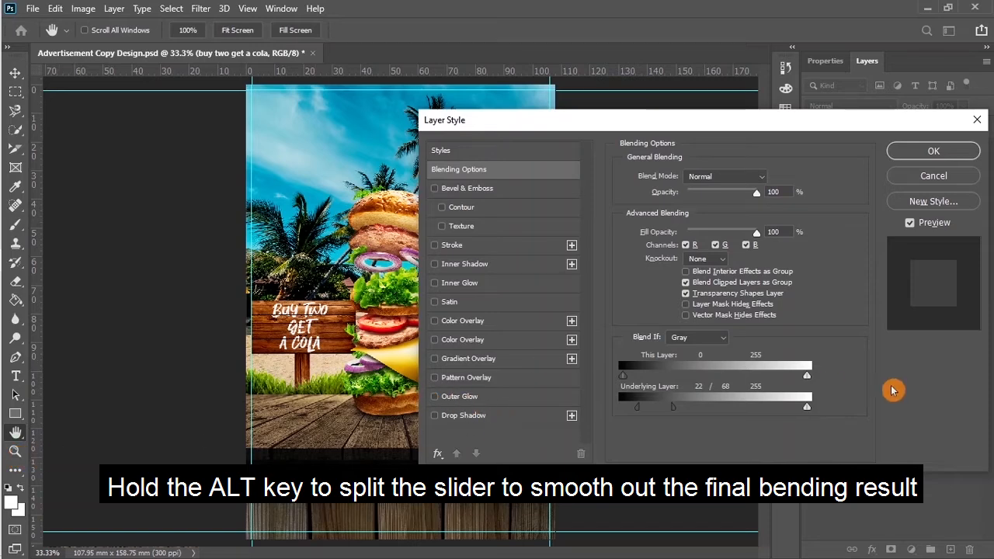
pyautogui.click(941, 151)
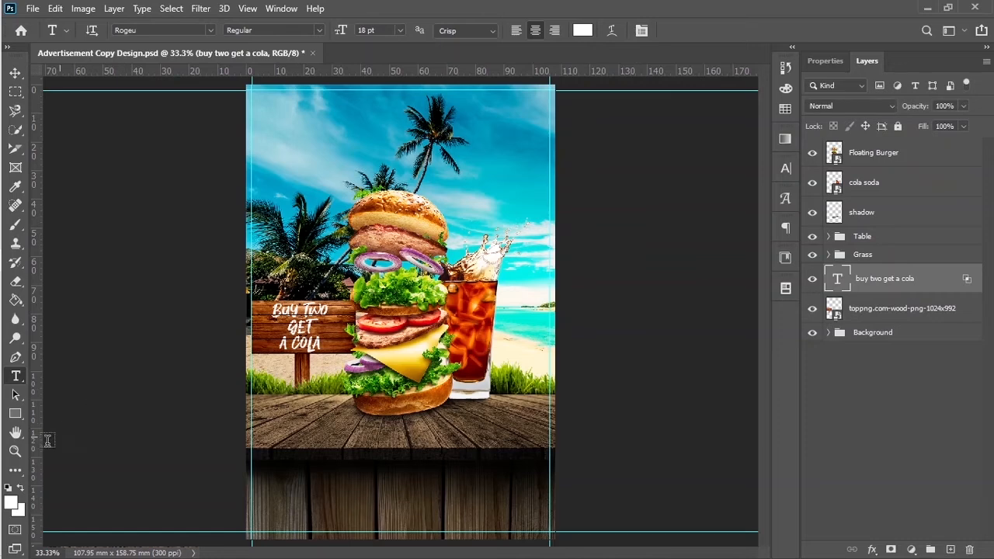
pyautogui.click(16, 457)
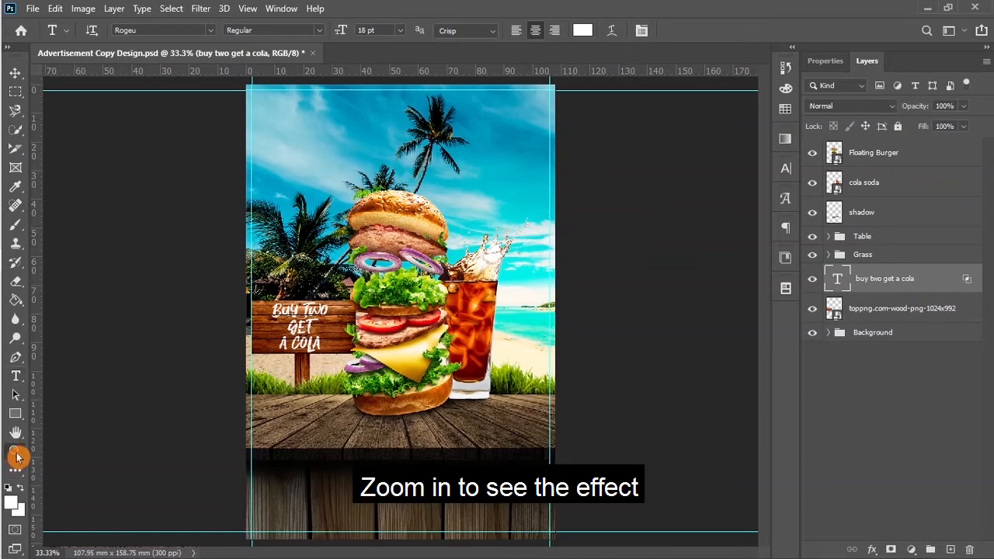
pyautogui.click(310, 330)
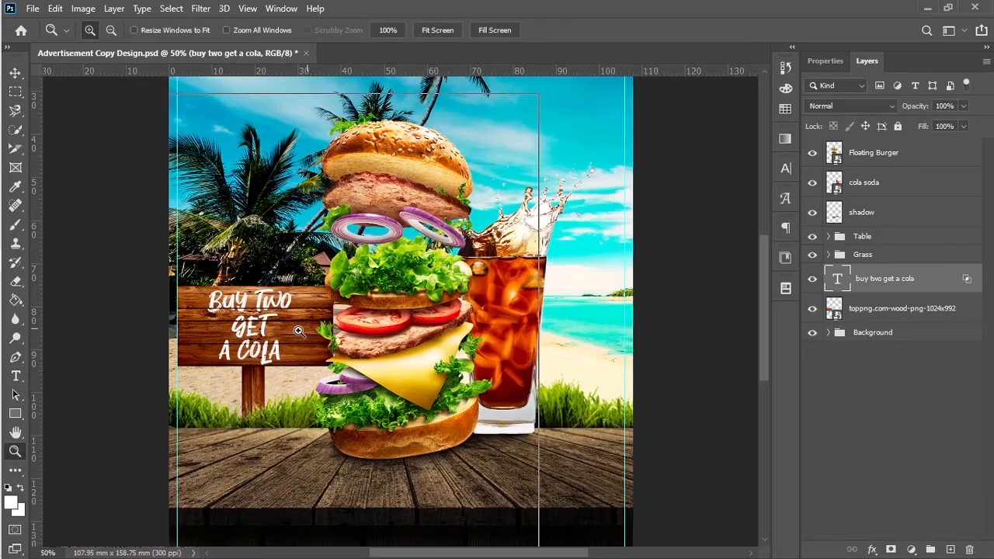
pyautogui.click(276, 333)
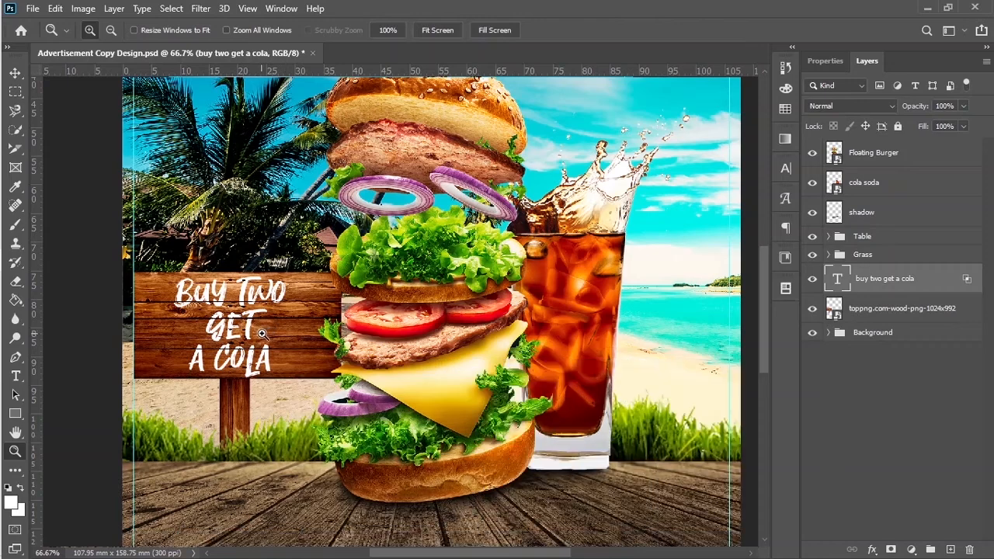
pyautogui.click(262, 333)
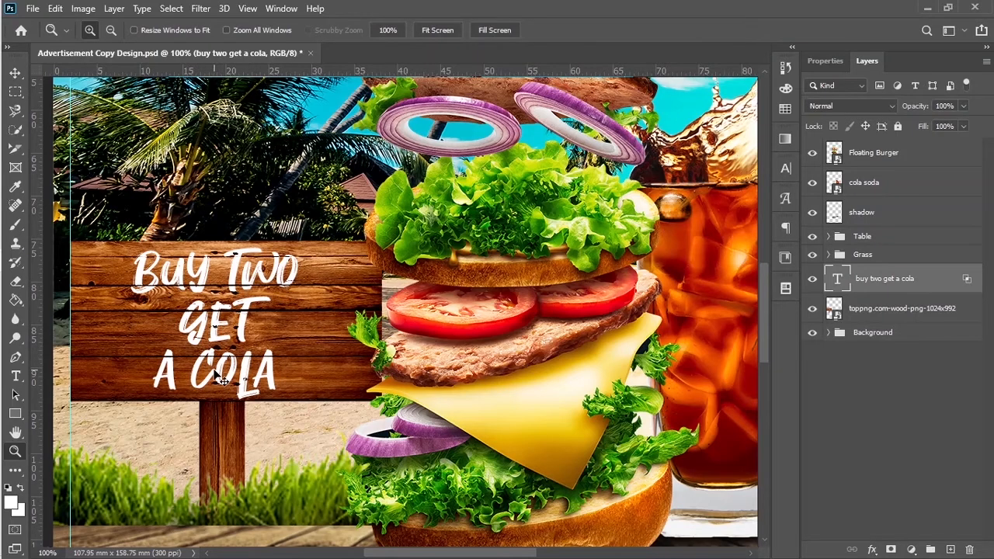
pyautogui.hotkey('ctrl', '0')
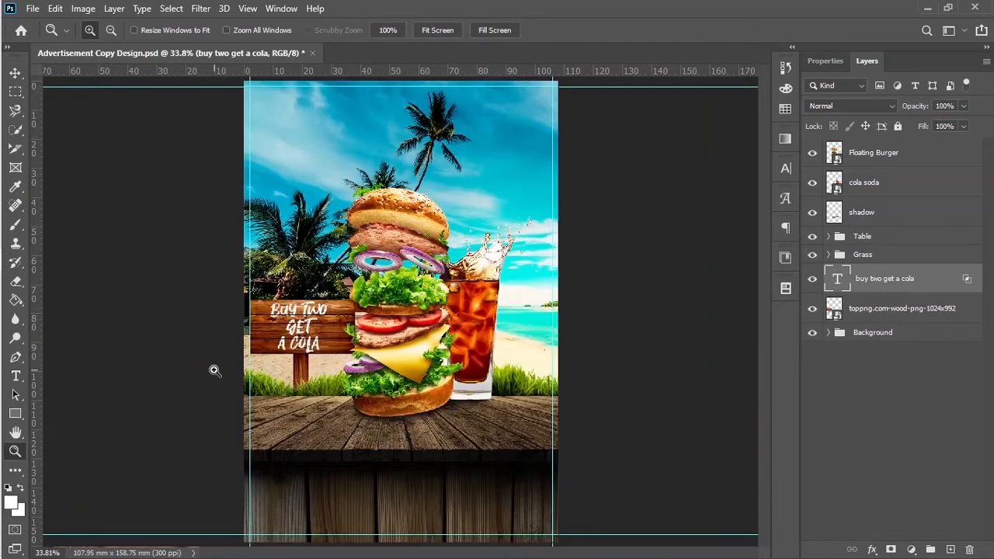
# Step: Group the sign text with the wood board layer and name the group 'sign'
pyautogui.keyDown('shift'); pyautogui.click(921, 313); pyautogui.keyUp('shift')
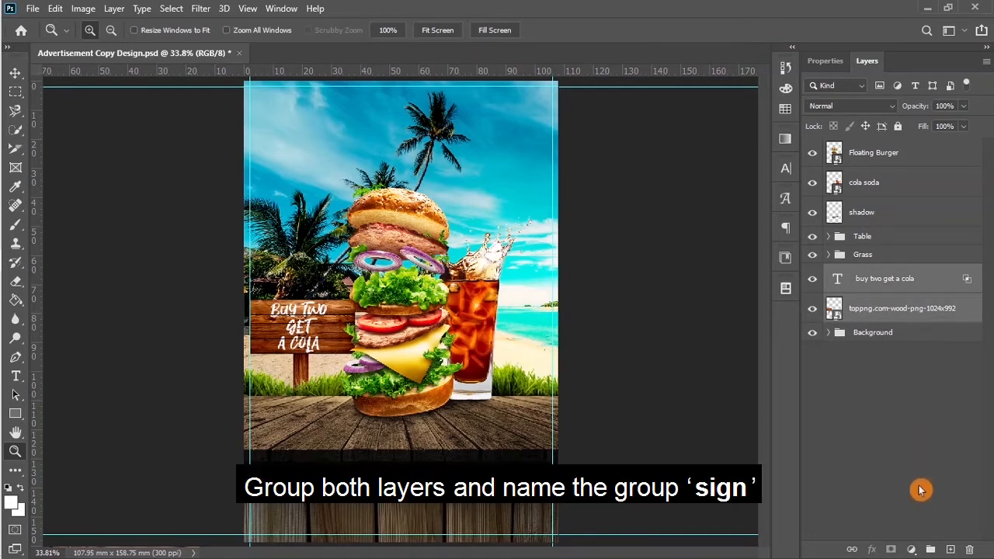
pyautogui.click(930, 549)
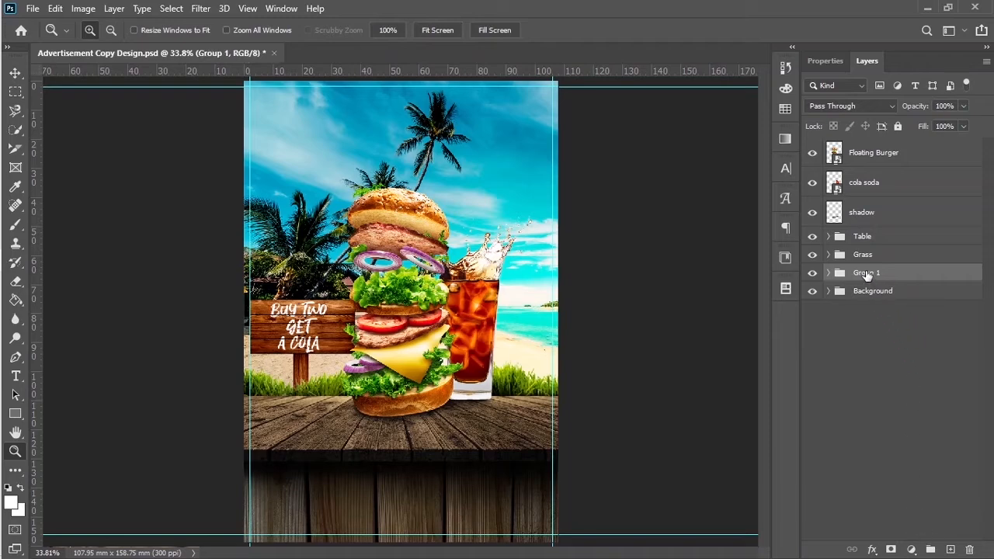
pyautogui.doubleClick(866, 272)
pyautogui.write('sign')
pyautogui.press('Return')
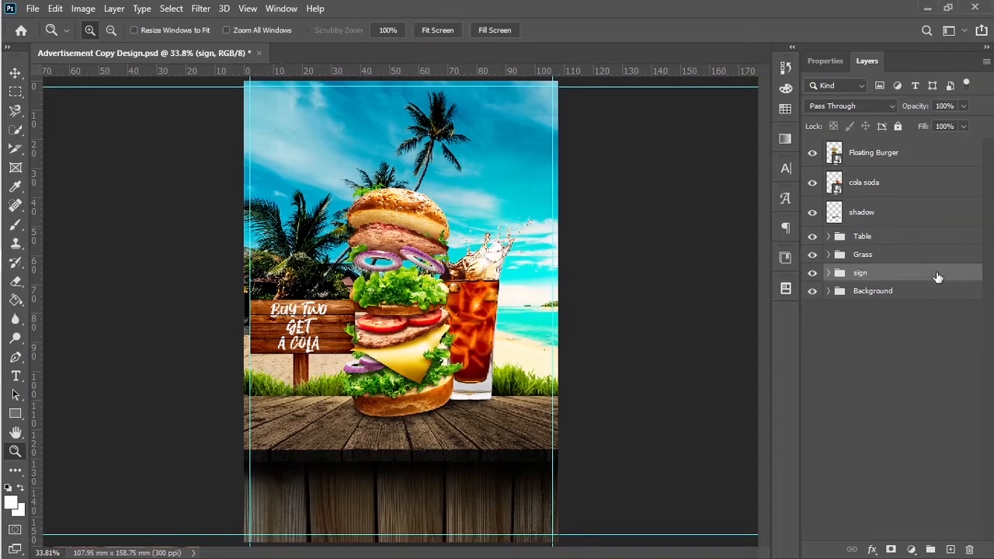
# Step: Group the Floating Burger, cola soda and shadow layers as 'contents'
pyautogui.click(885, 155)
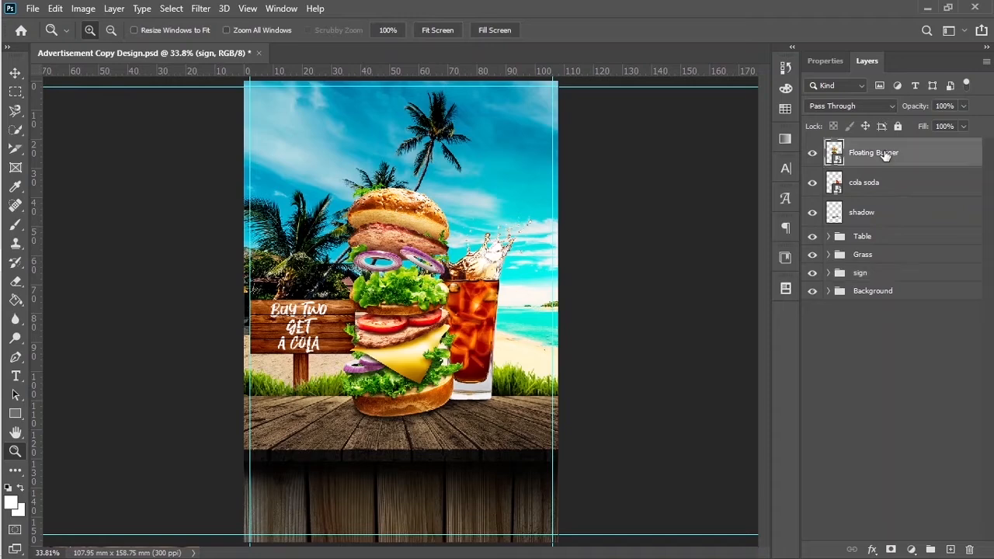
pyautogui.keyDown('shift'); pyautogui.click(887, 216); pyautogui.keyUp('shift')
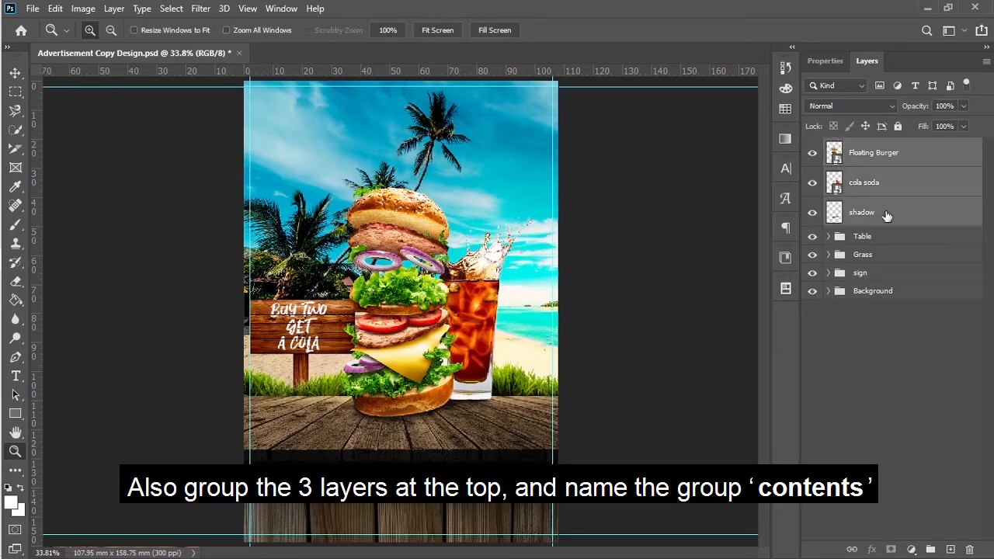
pyautogui.moveTo(902, 180); pyautogui.dragTo(931, 551)
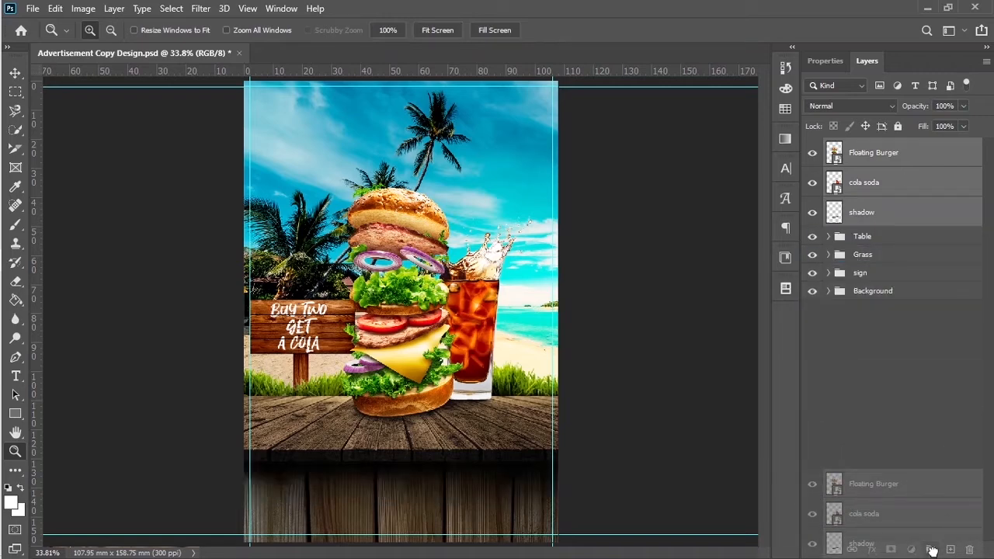
pyautogui.moveTo(932, 550); pyautogui.dragTo(932, 550)
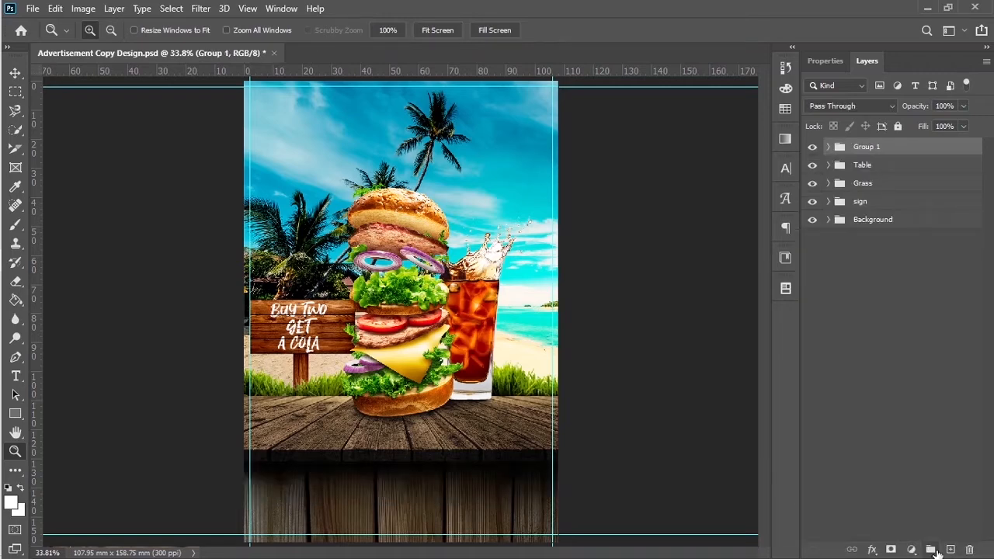
pyautogui.doubleClick(869, 146)
pyautogui.write('co')
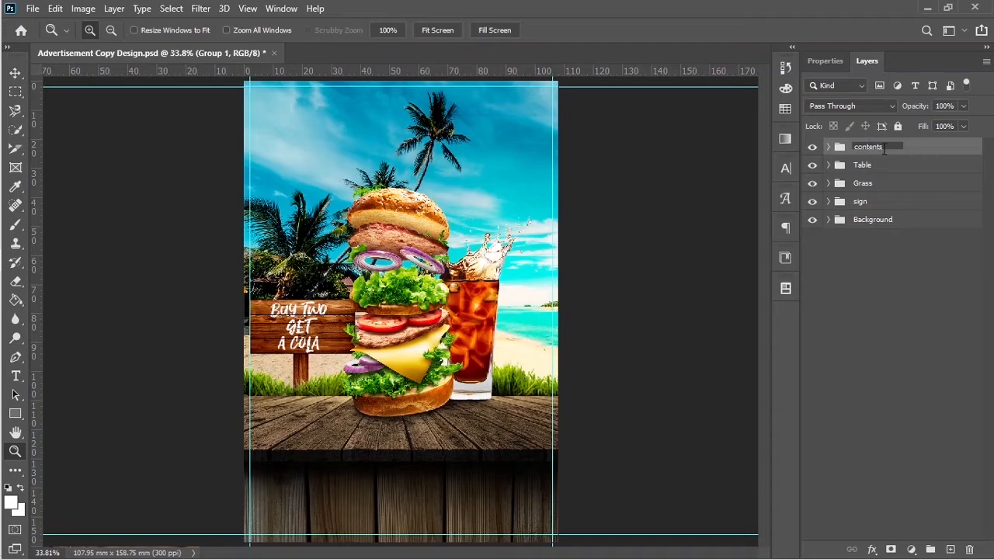
pyautogui.write('ntents')
pyautogui.click(896, 264)
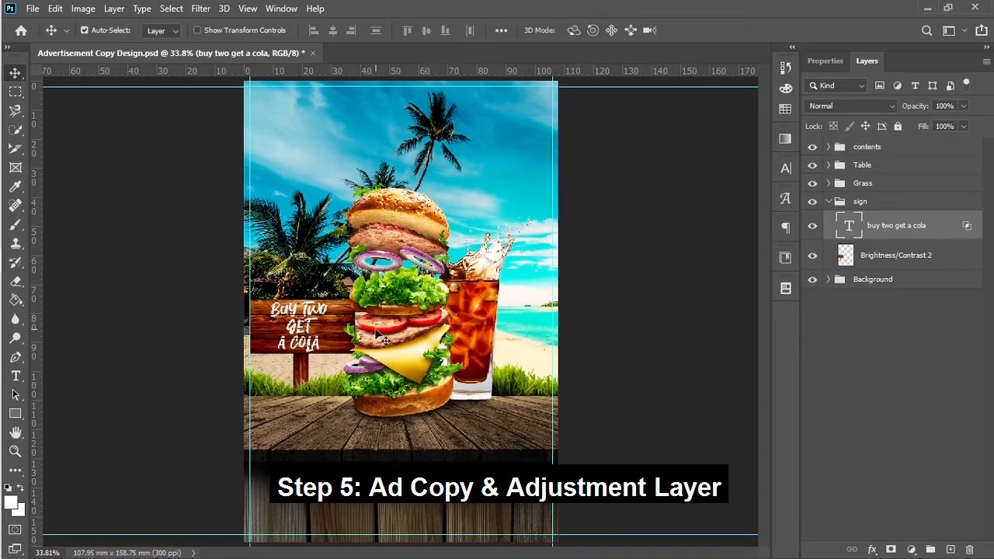
# Step: Place Burger Advertisement Copy.psd from the Munchies Ad Copy folder as an embedded file
pyautogui.click(33, 9)
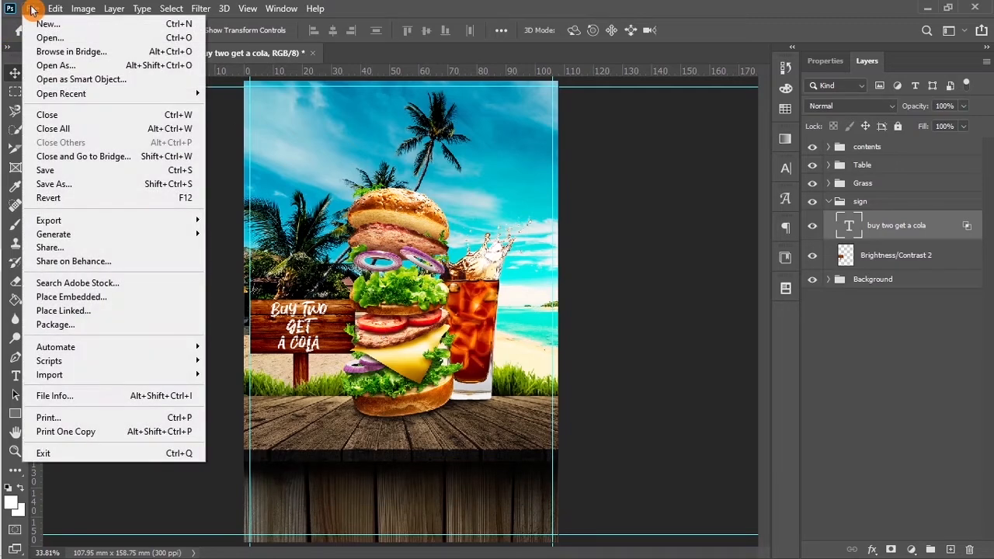
pyautogui.click(66, 300)
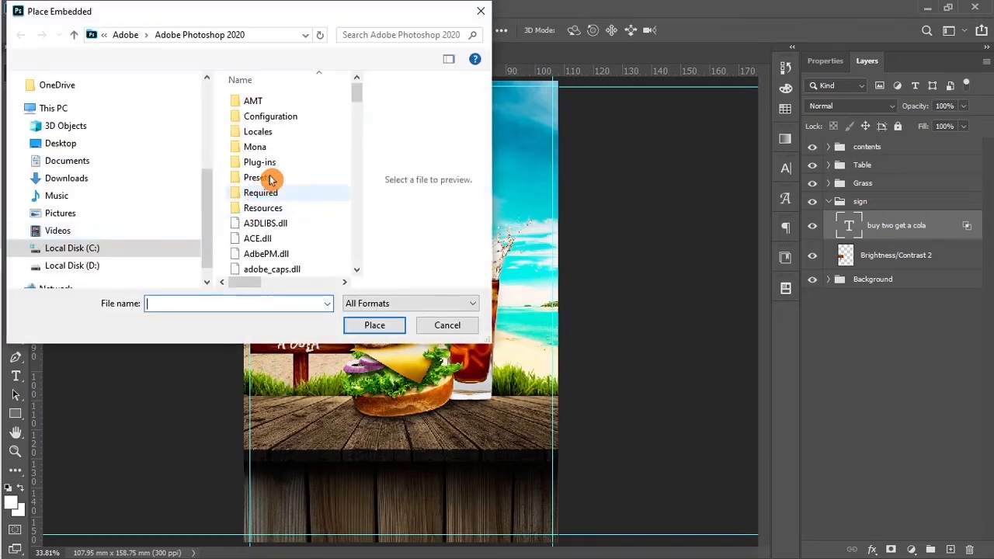
pyautogui.moveTo(210, 195); pyautogui.dragTo(203, 168)
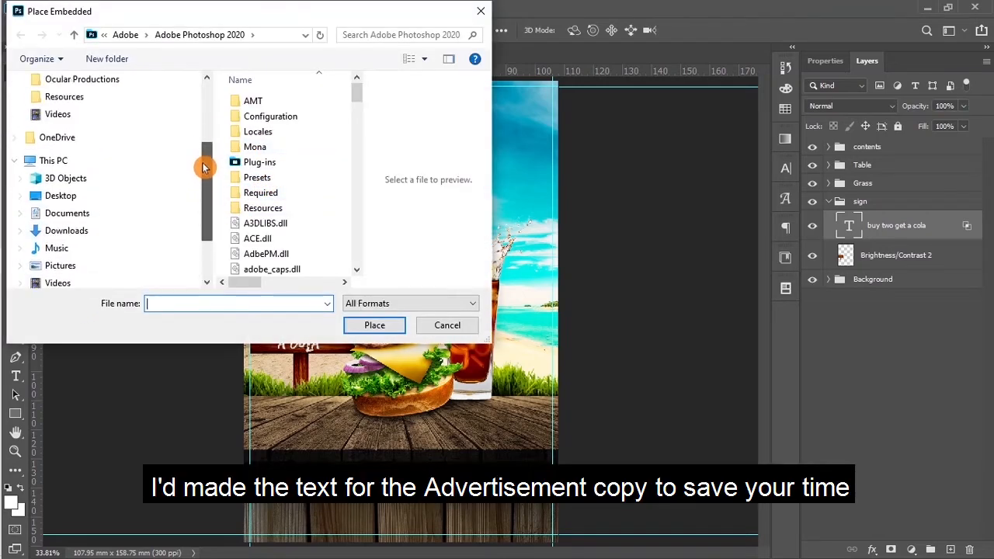
pyautogui.click(82, 100)
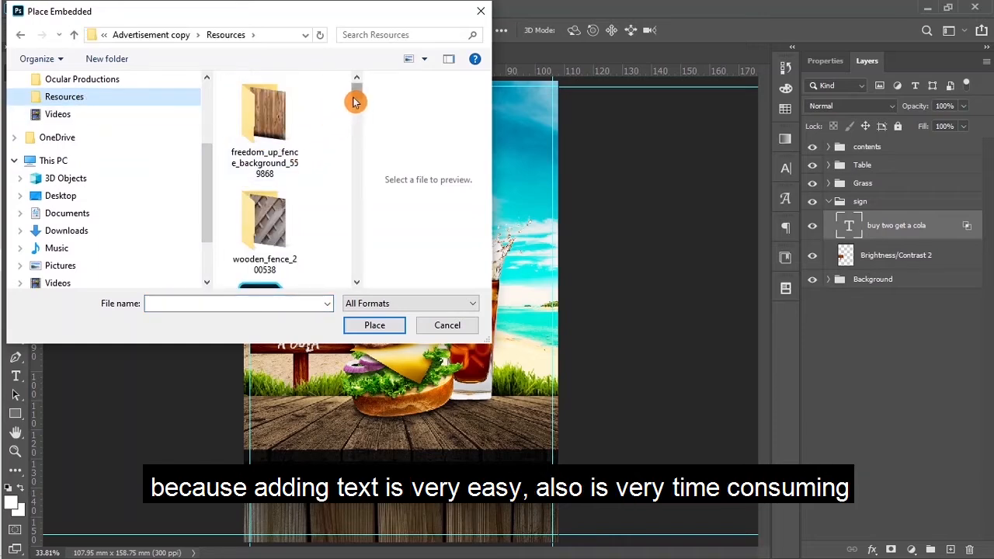
pyautogui.click(153, 35)
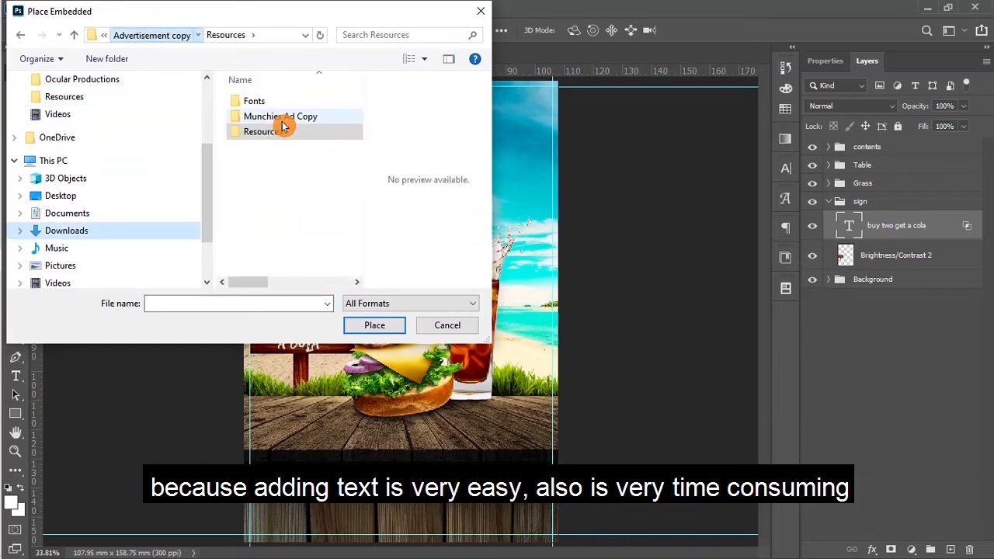
pyautogui.click(271, 116)
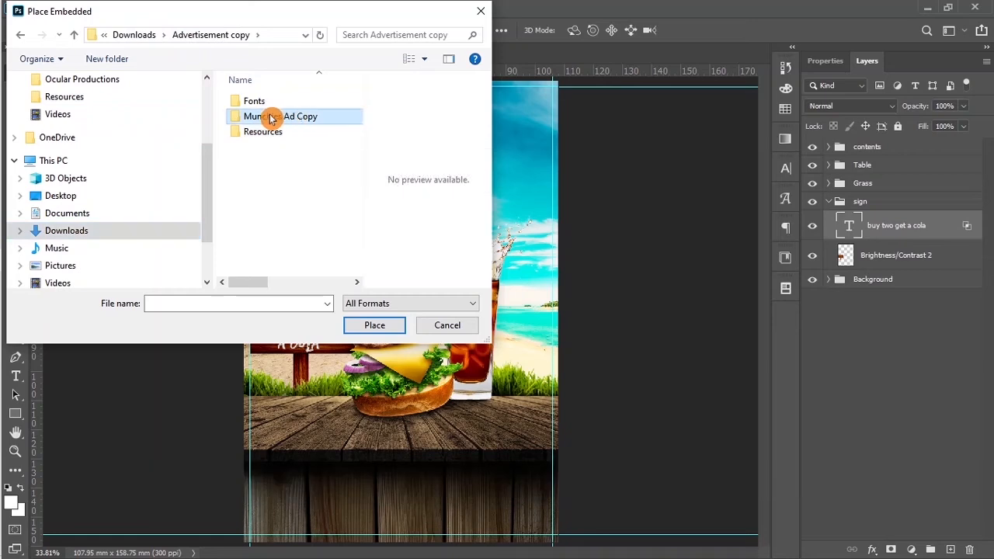
pyautogui.doubleClick(271, 116)
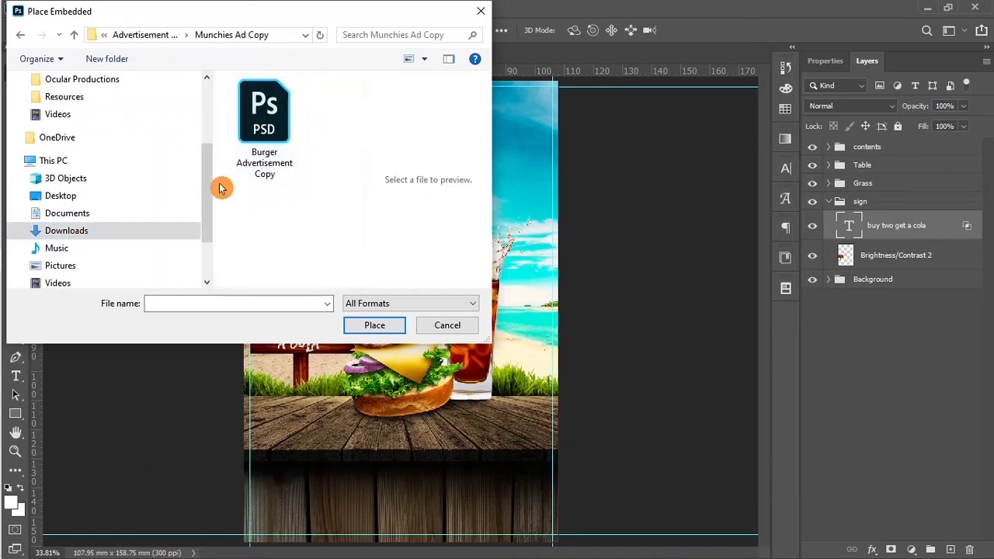
pyautogui.click(265, 154)
pyautogui.click(369, 326)
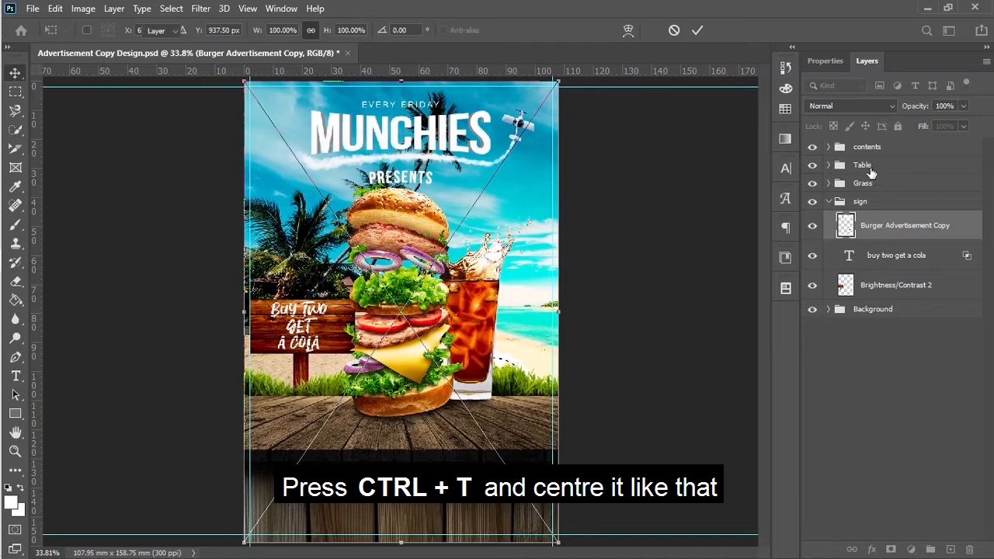
# Step: Commit the placed copy, move its layer to the top, and open the smart object's source document
pyautogui.press('Return')
pyautogui.moveTo(877, 226); pyautogui.dragTo(864, 140)
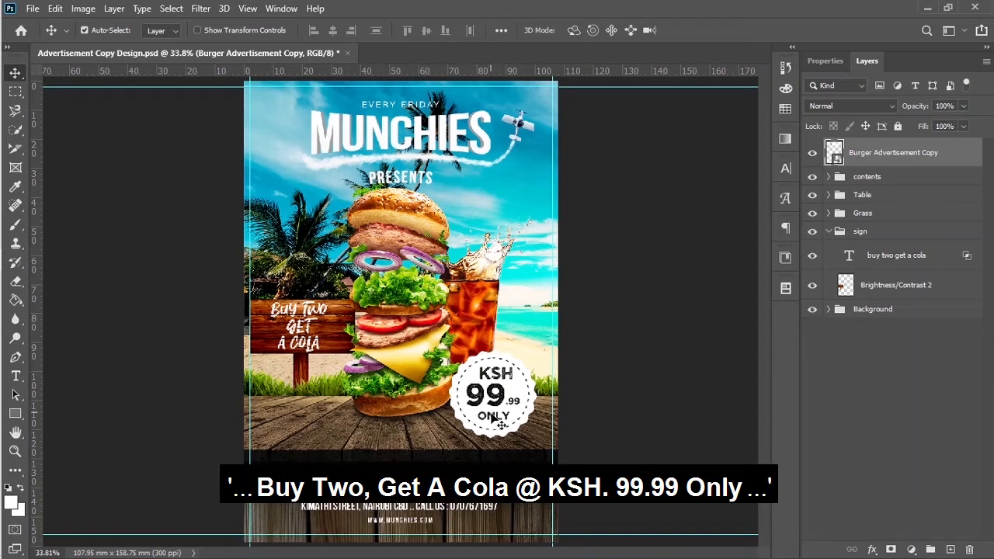
pyautogui.doubleClick(835, 153)
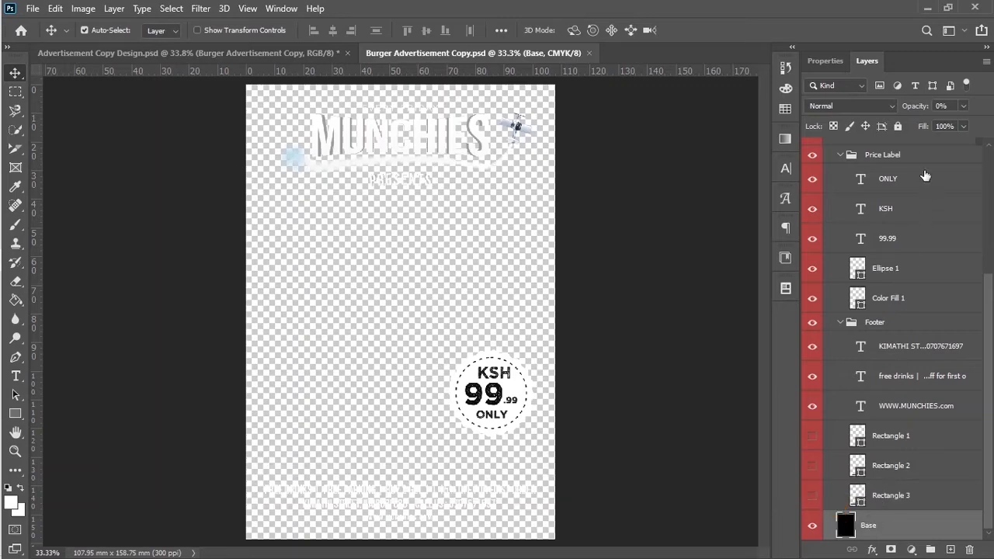
# Step: Restore the Base layer to 100% opacity and close Burger Advertisement Copy.psd without saving
pyautogui.moveTo(918, 105); pyautogui.dragTo(985, 116)
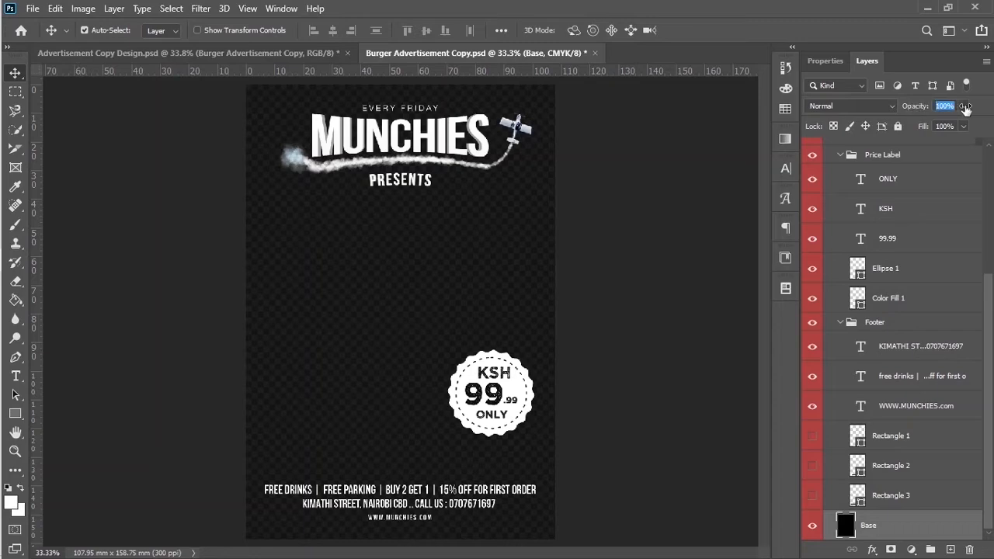
pyautogui.moveTo(910, 105); pyautogui.dragTo(974, 113)
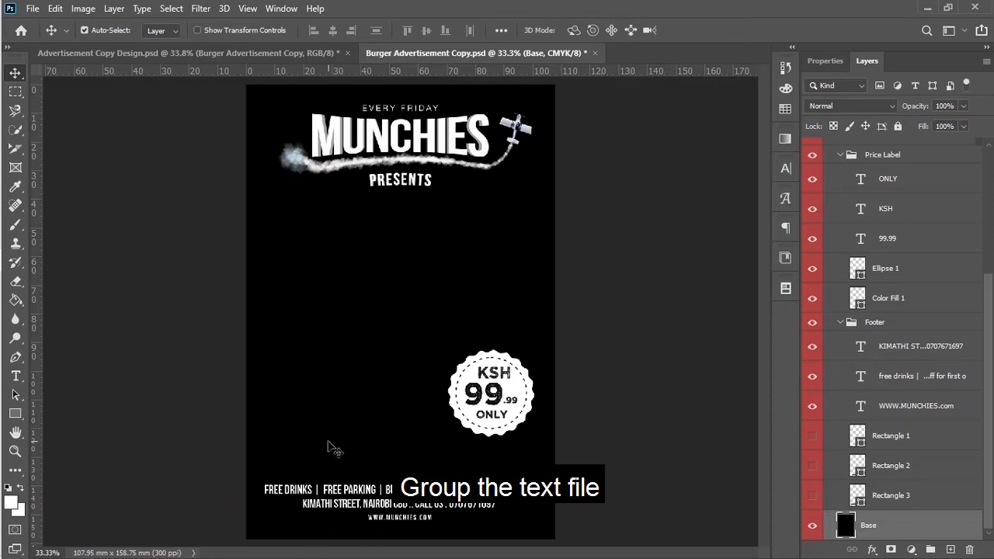
pyautogui.click(595, 53)
pyautogui.click(491, 224)
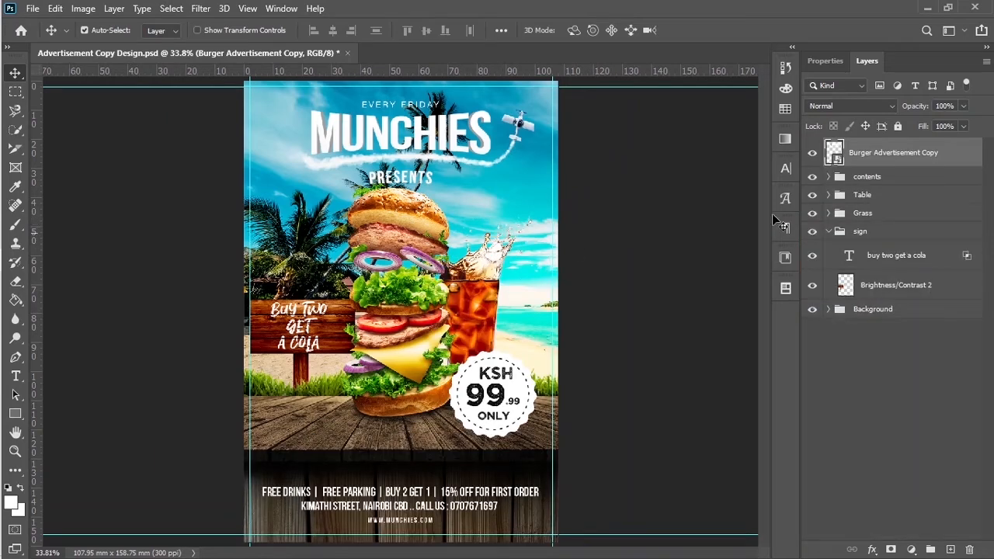
# Step: Move Burger Advertisement Copy into a new group named 'Ad copy Text' and collapse the sign group
pyautogui.click(931, 549)
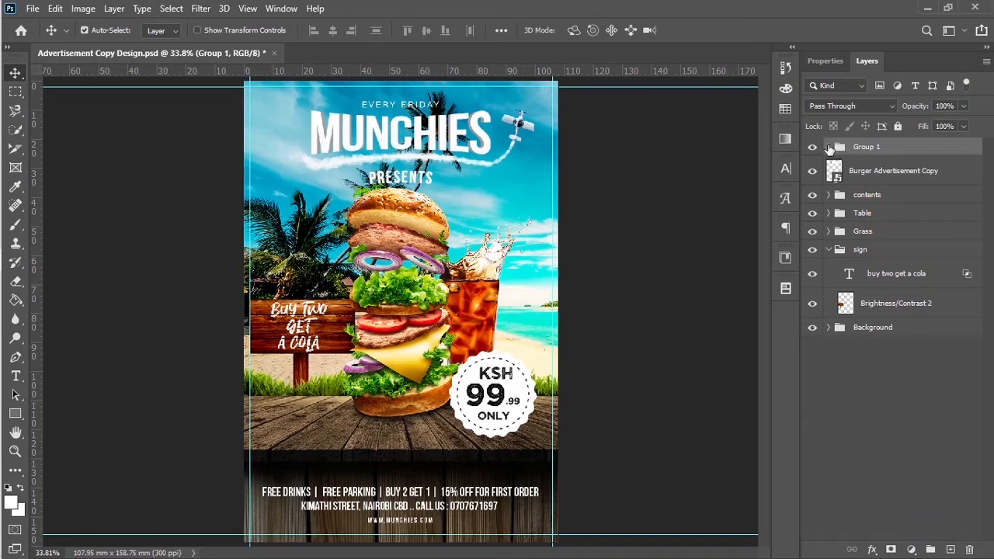
pyautogui.moveTo(863, 179); pyautogui.dragTo(862, 149)
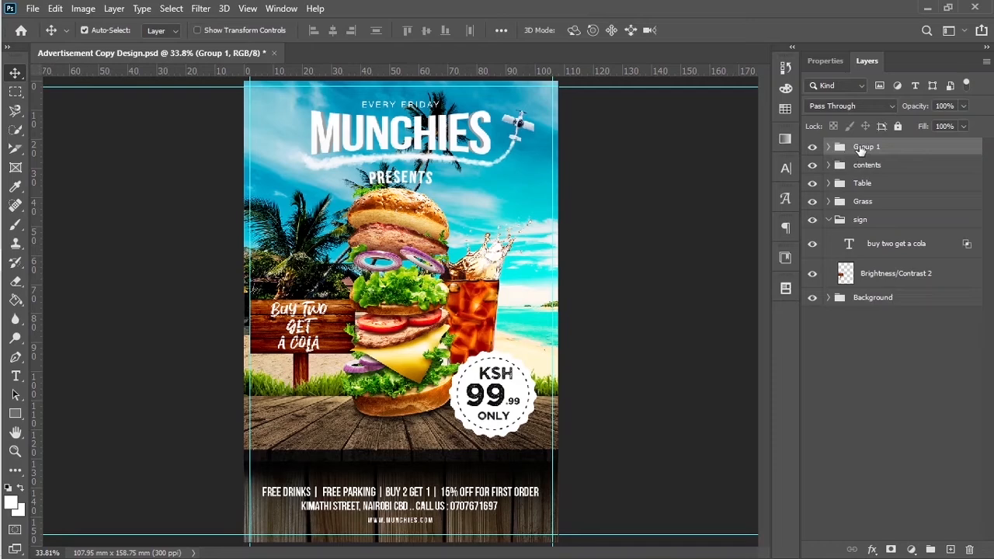
pyautogui.doubleClick(864, 146)
pyautogui.write('Text')
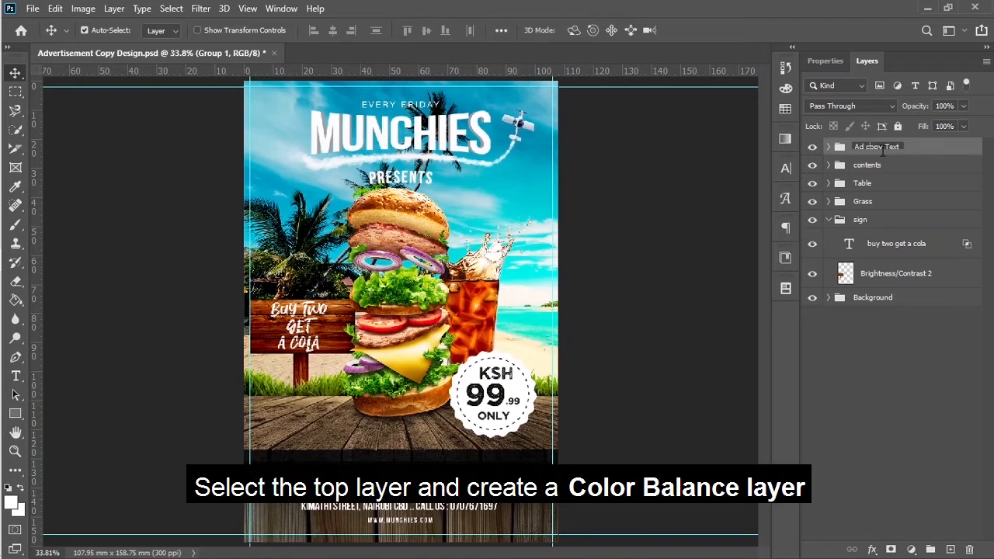
pyautogui.click(919, 150)
pyautogui.click(828, 220)
pyautogui.click(887, 269)
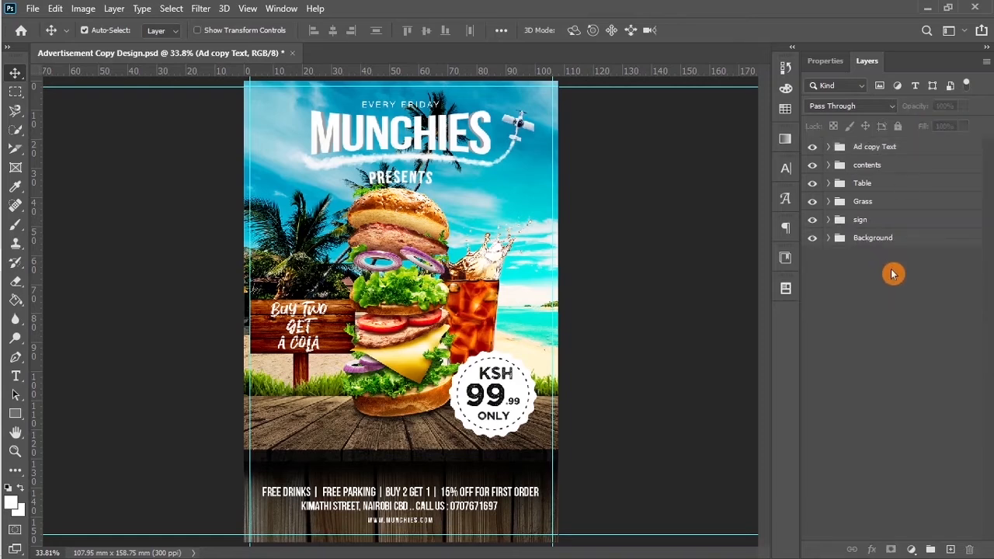
pyautogui.click(882, 151)
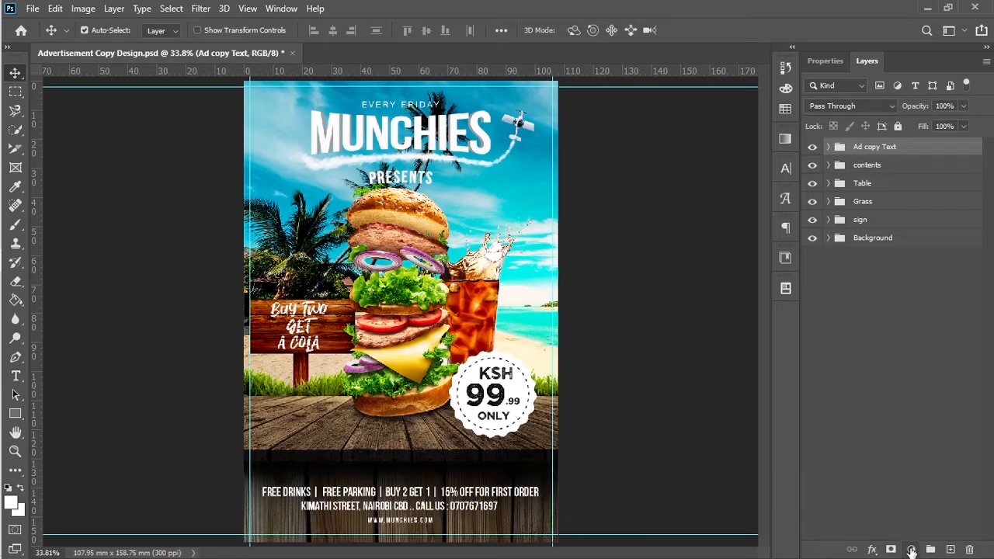
# Step: Add a Color Balance adjustment and shift its midtones slightly toward cyan and yellow
pyautogui.click(911, 550)
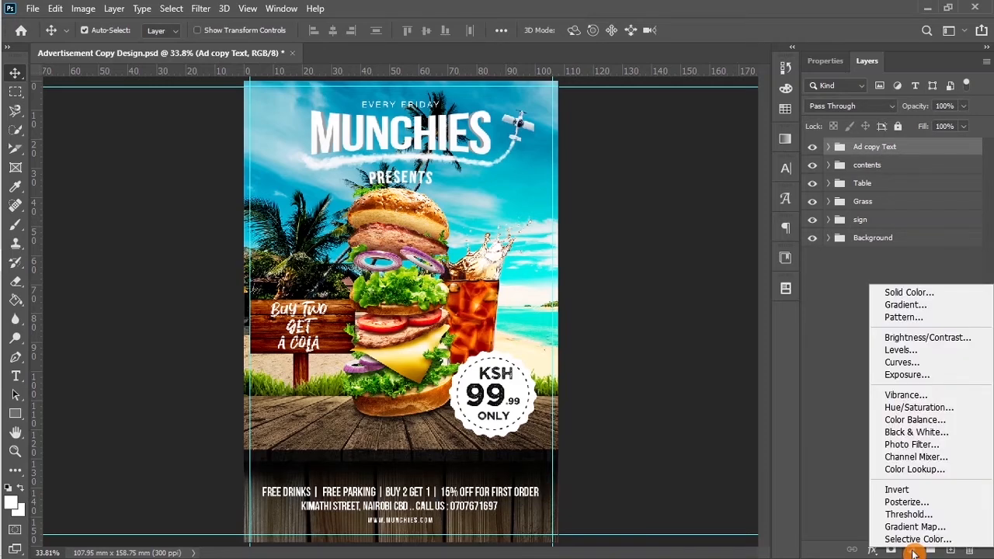
pyautogui.click(923, 422)
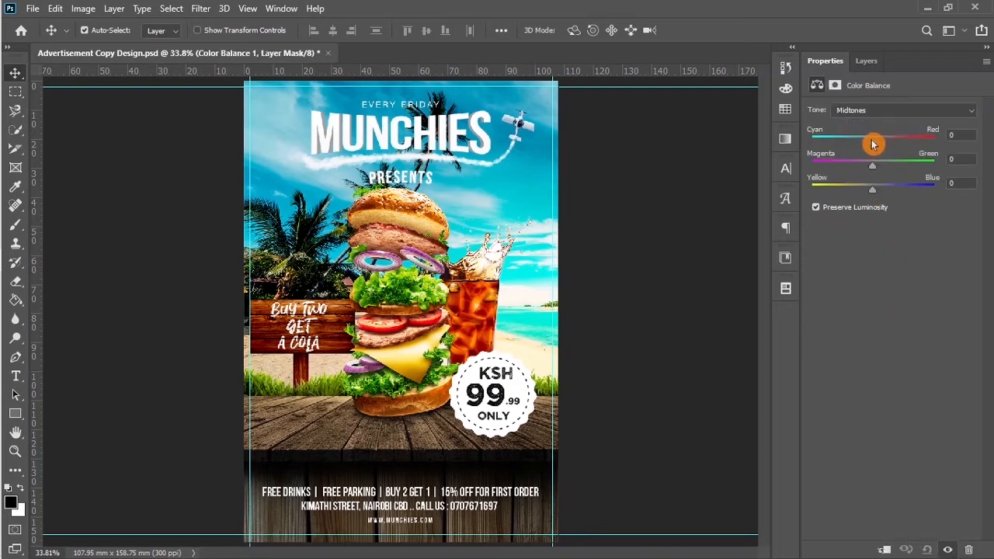
pyautogui.moveTo(872, 144); pyautogui.dragTo(878, 170)
pyautogui.click(871, 165)
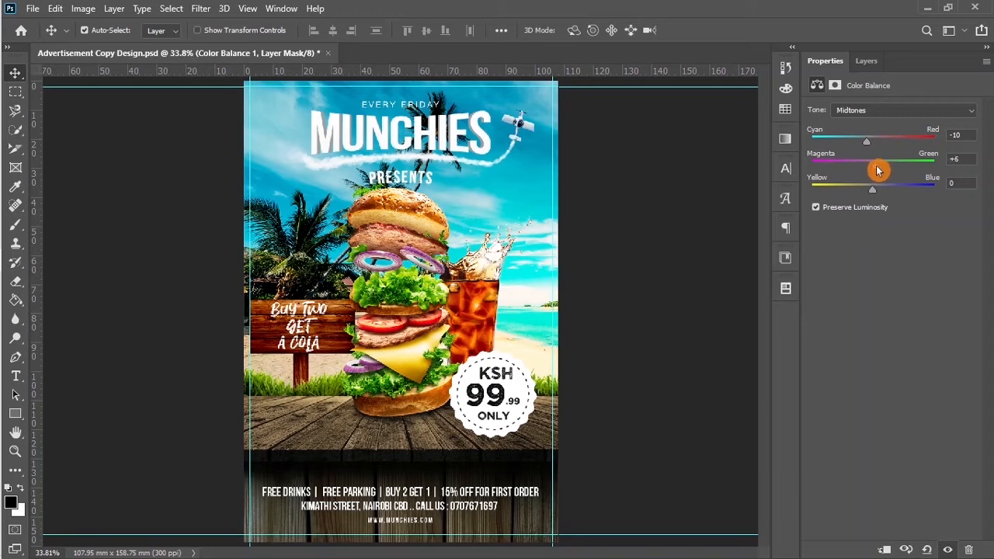
pyautogui.click(876, 191)
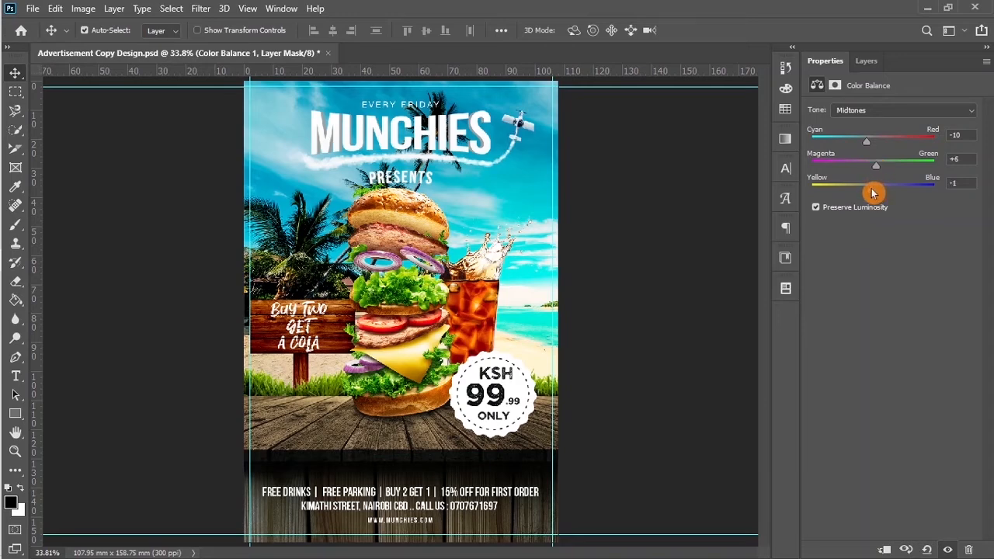
# Step: Nudge the shadows toward cyan, then set the highlights to Cyan-Red +11, Magenta-Green +10
pyautogui.click(873, 113)
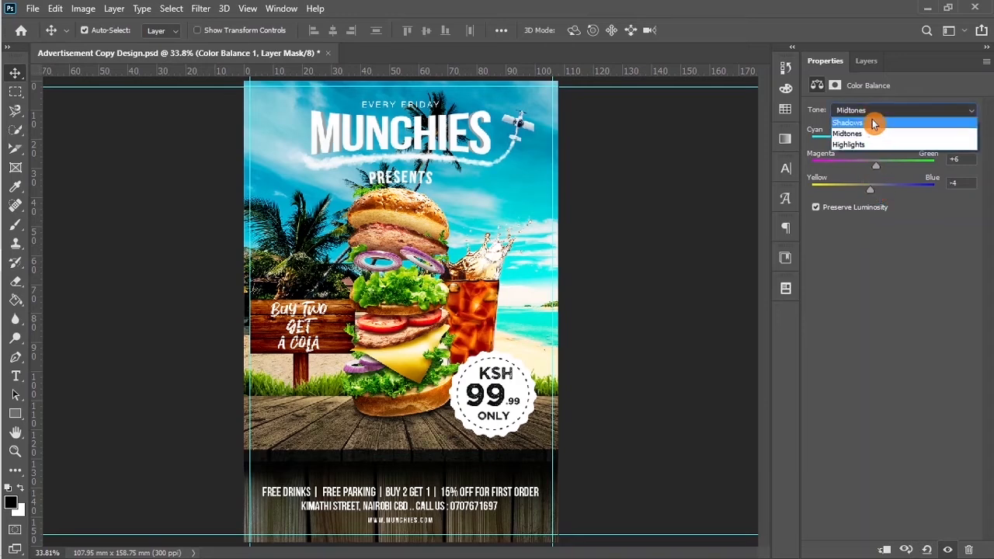
pyautogui.click(873, 130)
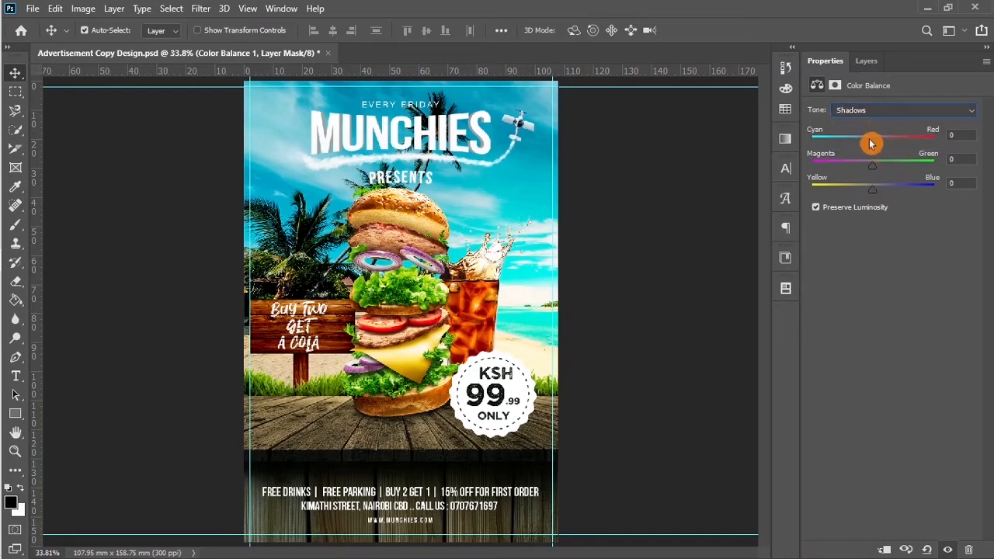
pyautogui.moveTo(873, 145); pyautogui.dragTo(870, 146)
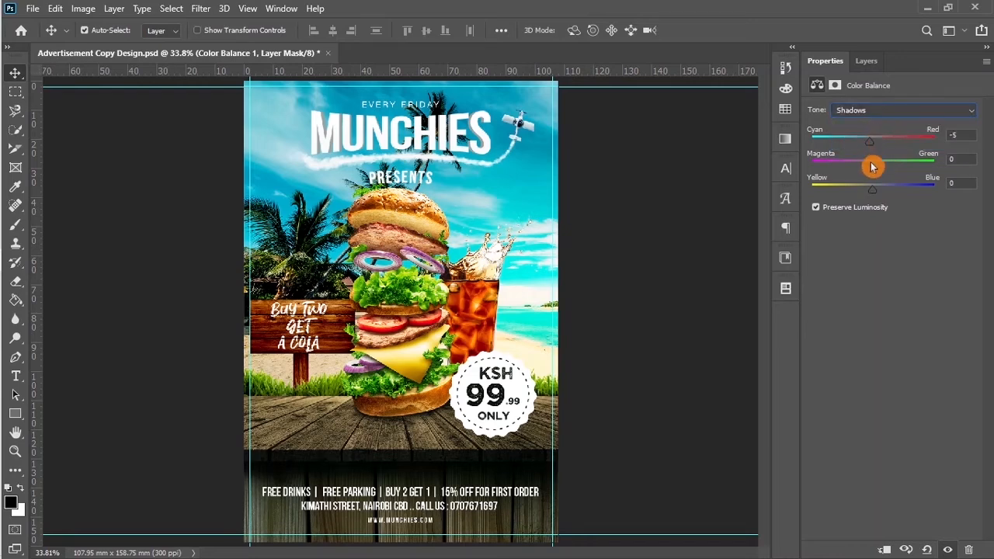
pyautogui.moveTo(873, 192); pyautogui.dragTo(872, 193)
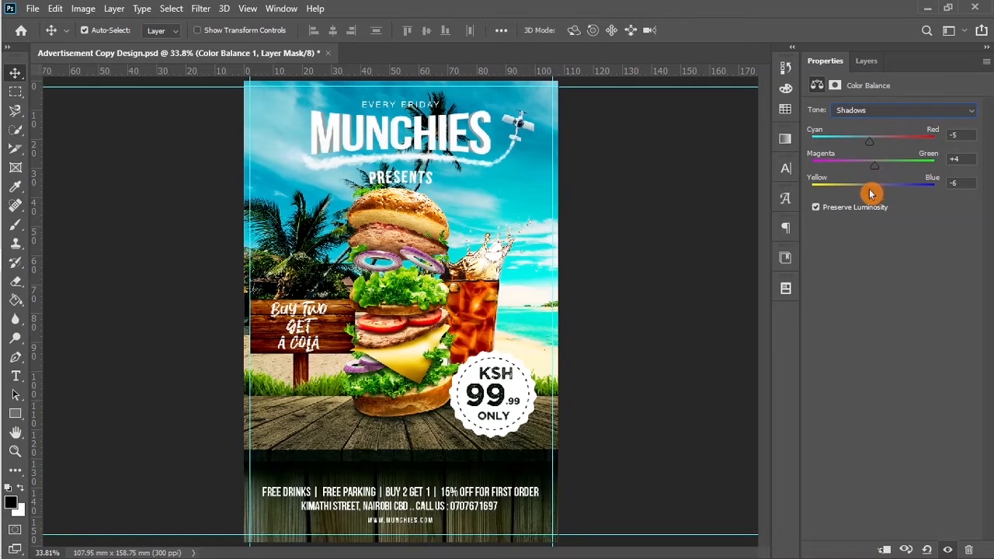
pyautogui.click(870, 111)
pyautogui.click(871, 146)
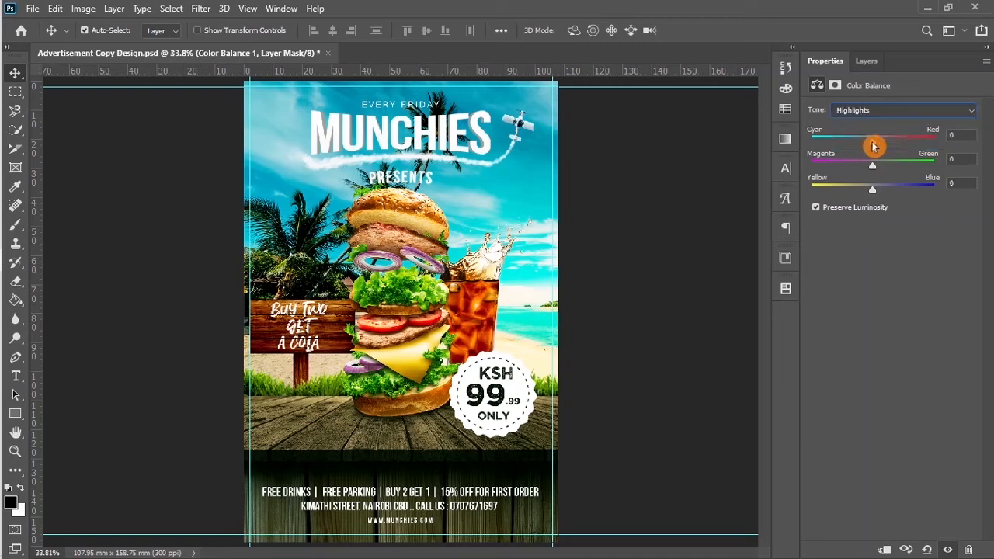
pyautogui.moveTo(873, 146); pyautogui.dragTo(873, 198)
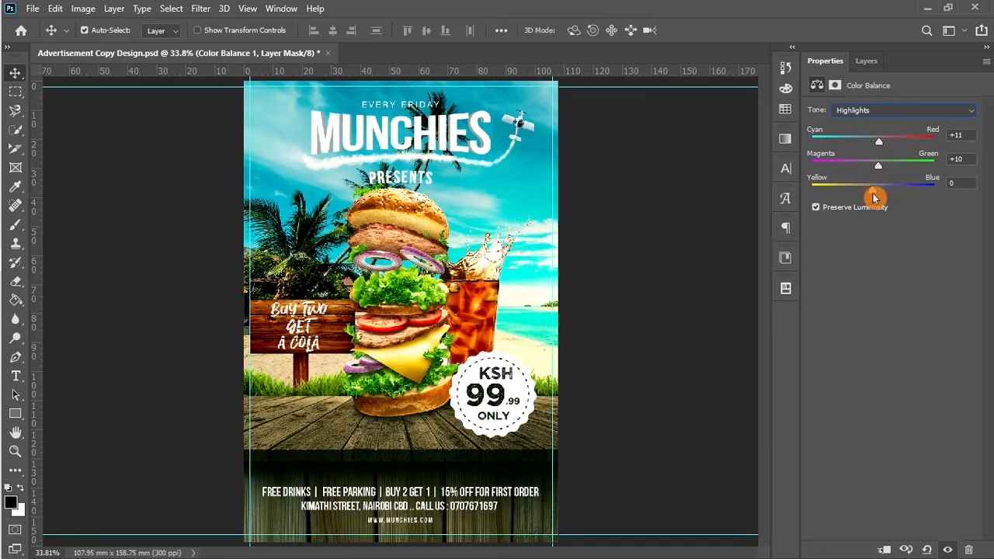
pyautogui.click(864, 64)
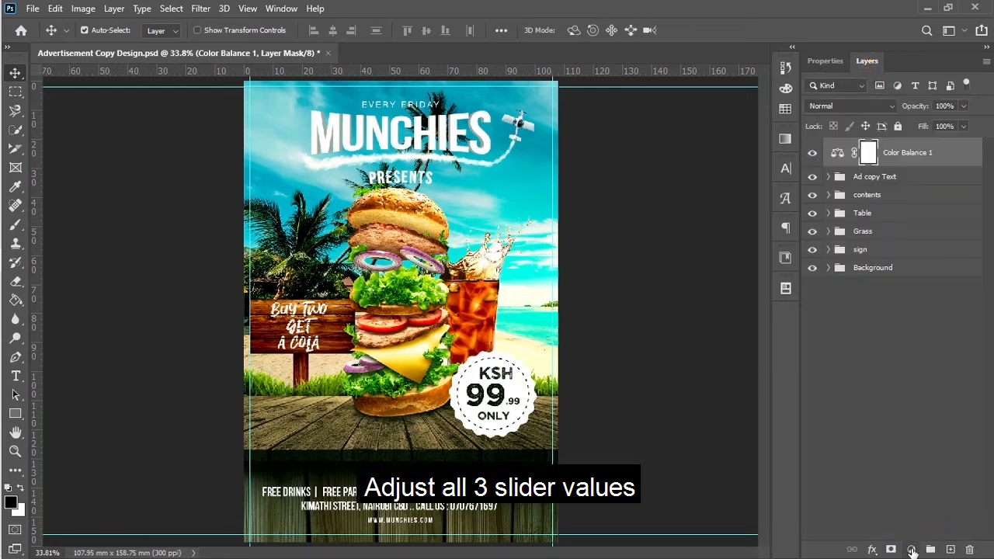
pyautogui.click(911, 550)
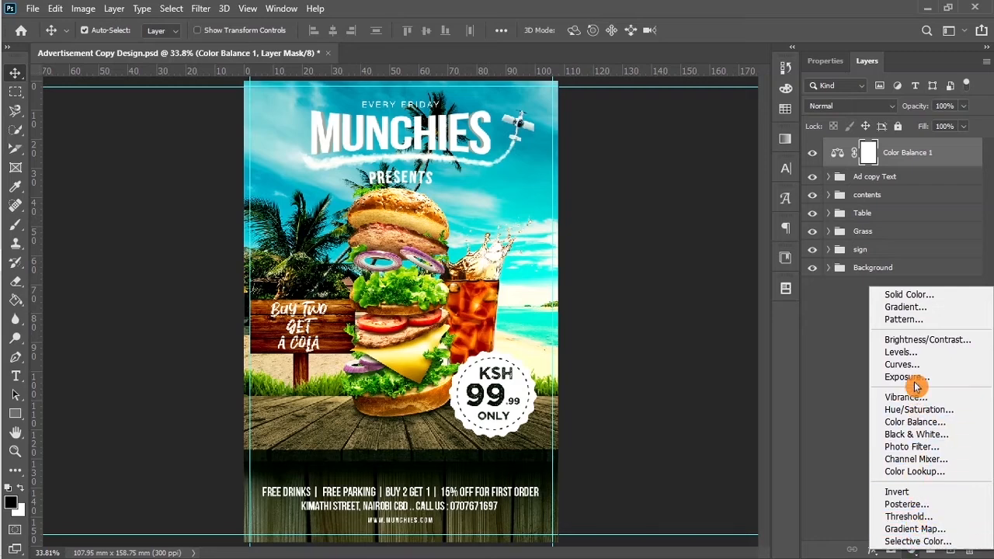
# Step: Add a Levels adjustment with input levels 10, 0.90 and 241 above Color Balance 1
pyautogui.click(910, 354)
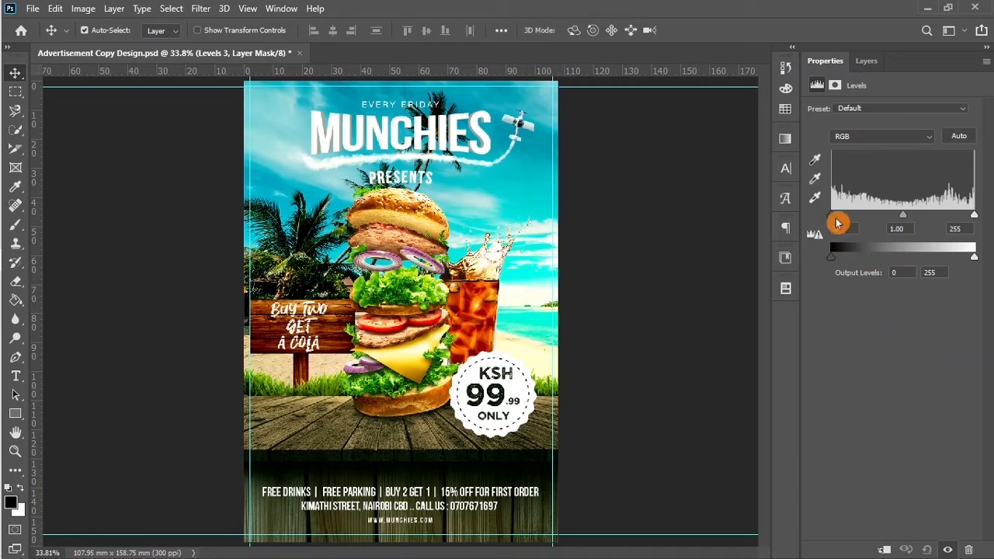
pyautogui.moveTo(834, 217); pyautogui.dragTo(839, 221)
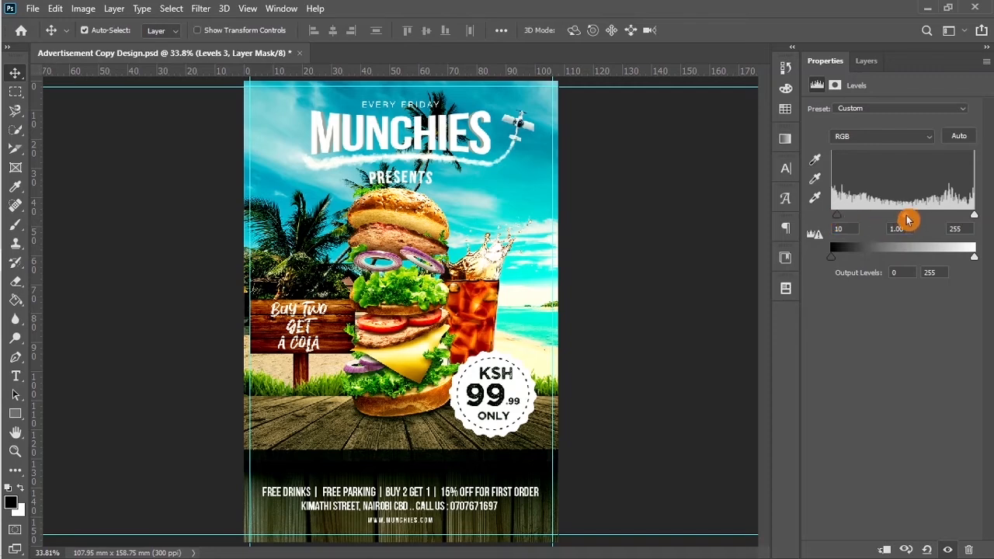
pyautogui.moveTo(906, 221); pyautogui.dragTo(912, 222)
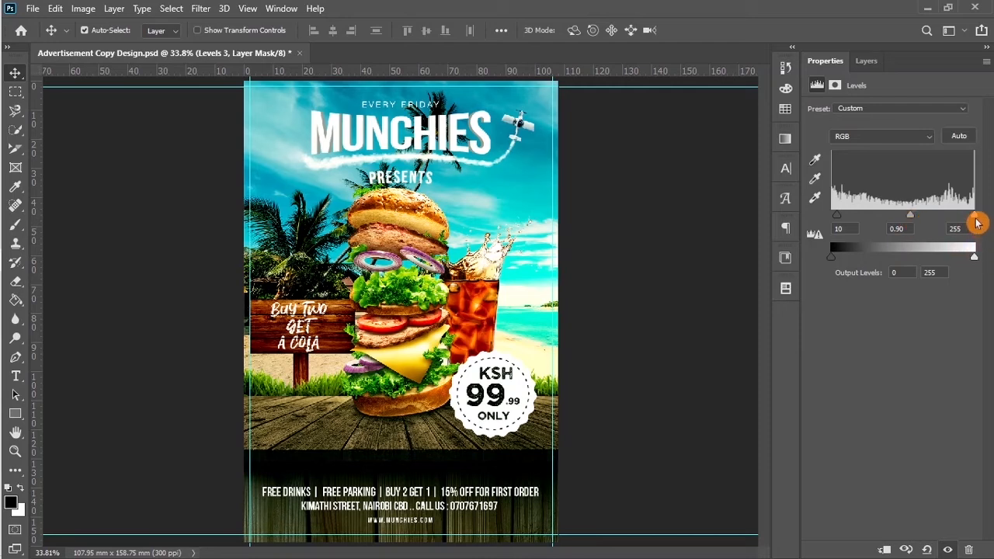
pyautogui.moveTo(975, 222); pyautogui.dragTo(969, 221)
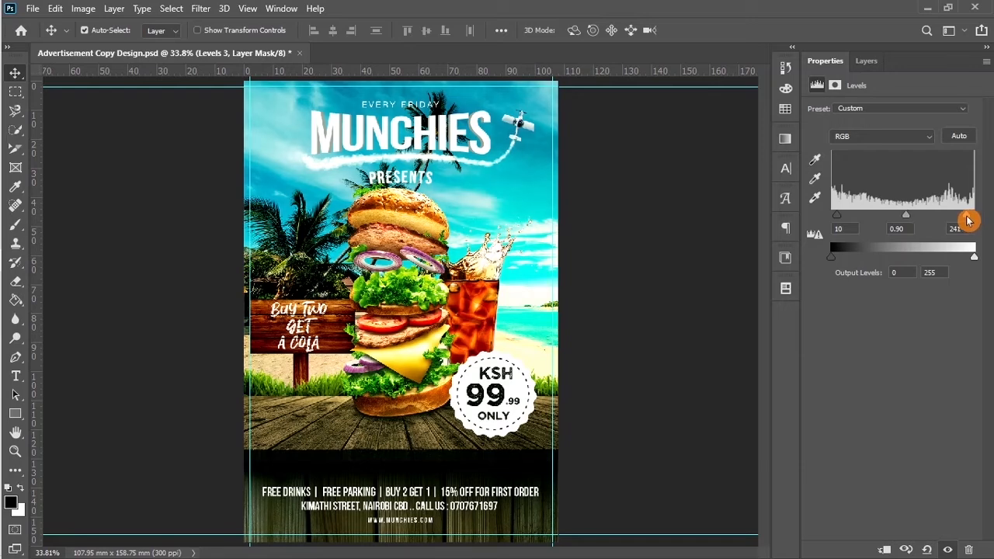
pyautogui.moveTo(968, 221); pyautogui.dragTo(968, 221)
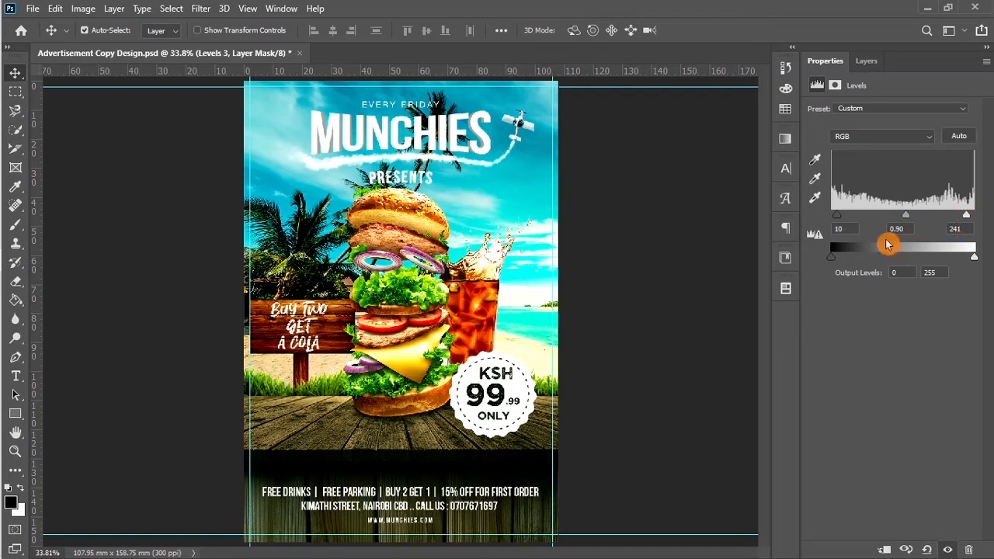
pyautogui.click(867, 70)
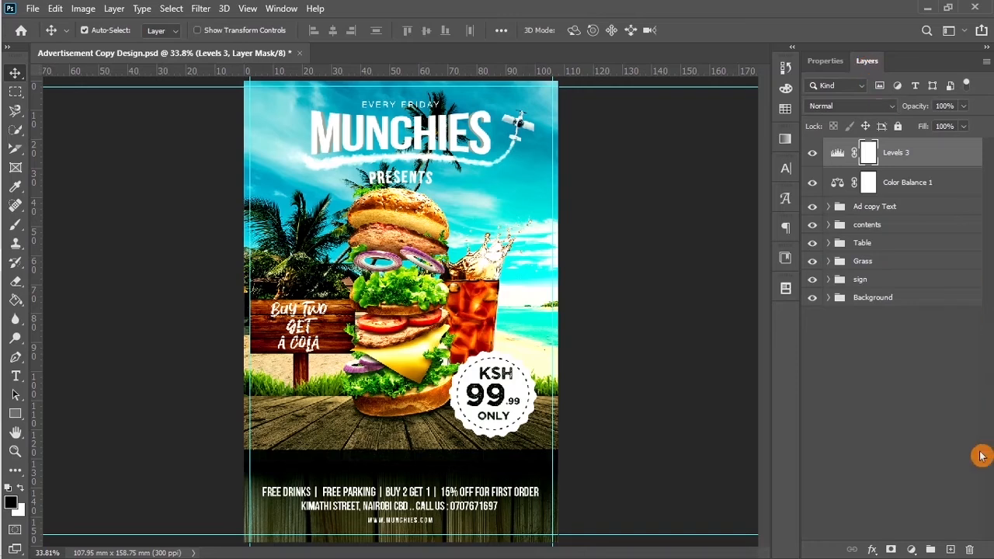
# Step: Add a Gradient Map adjustment layer to the poster
pyautogui.click(912, 549)
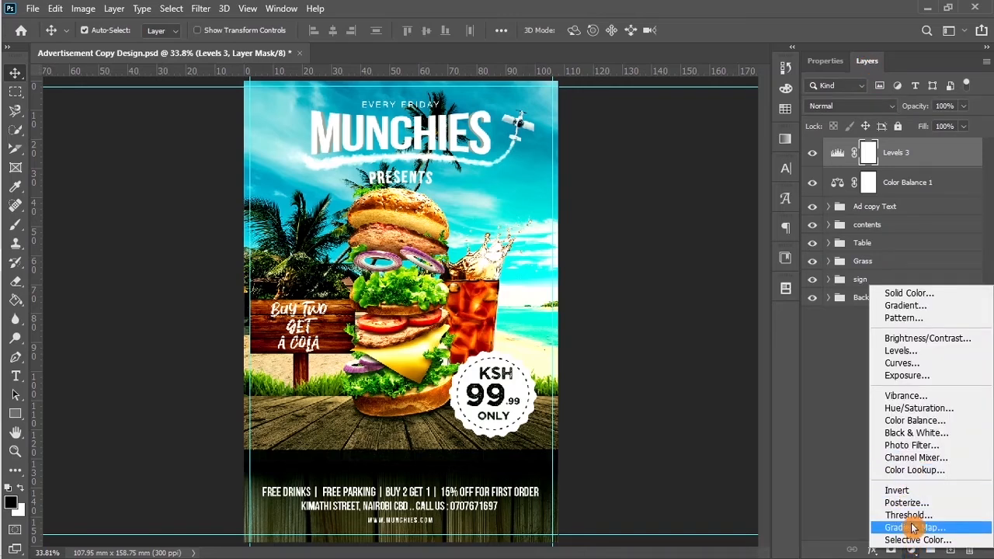
pyautogui.click(926, 528)
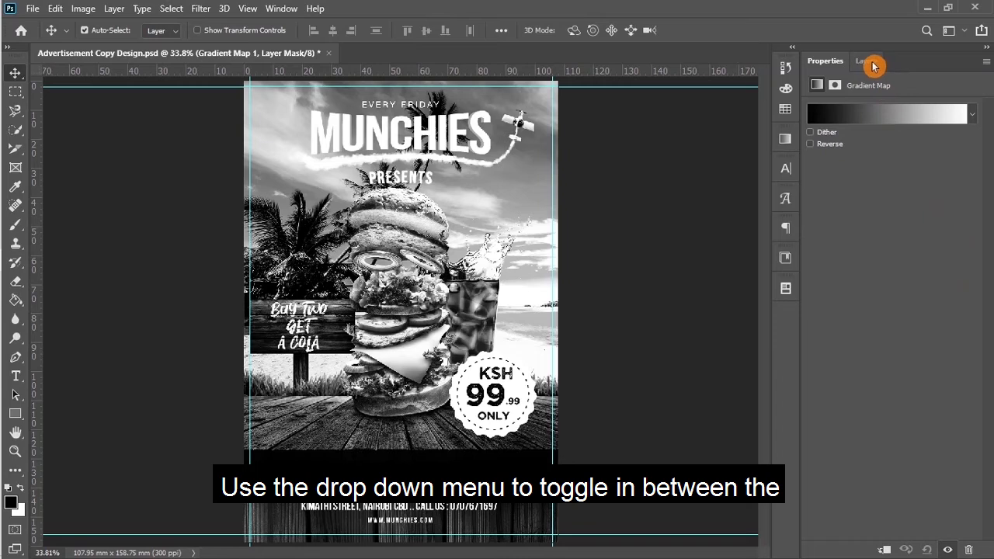
pyautogui.click(986, 62)
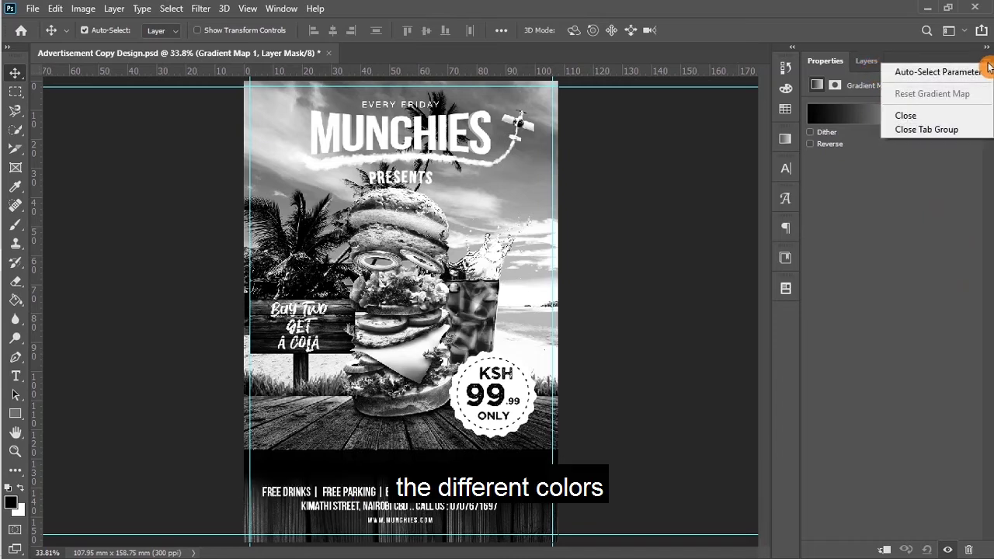
pyautogui.click(987, 66)
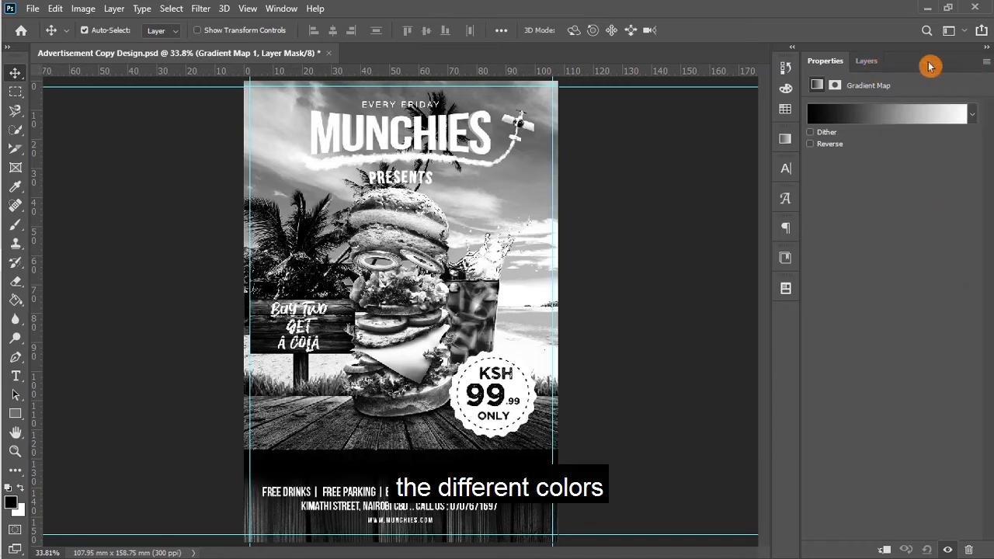
# Step: Browse the Basics, Blues, Purples and Pinks gradient preset folders
pyautogui.click(972, 120)
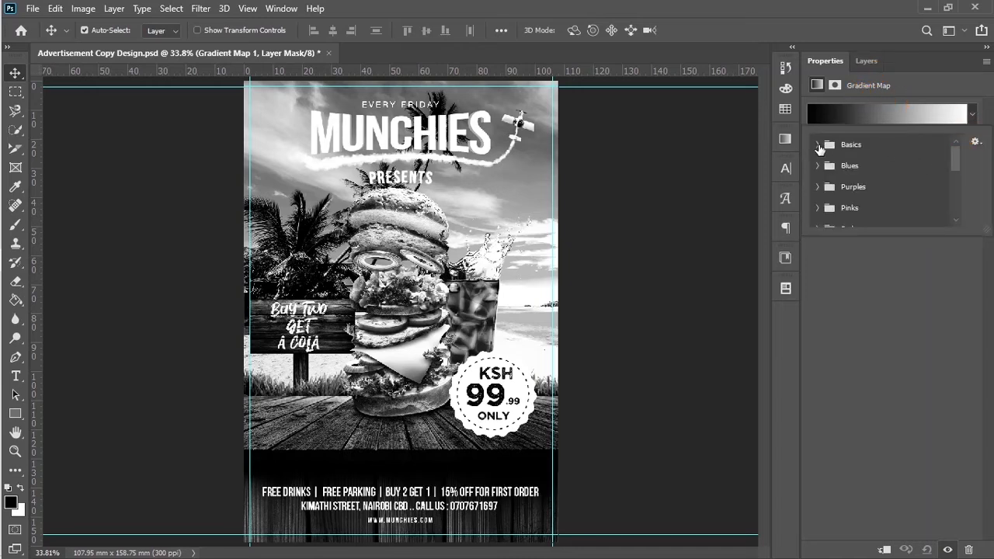
pyautogui.click(818, 145)
pyautogui.click(817, 145)
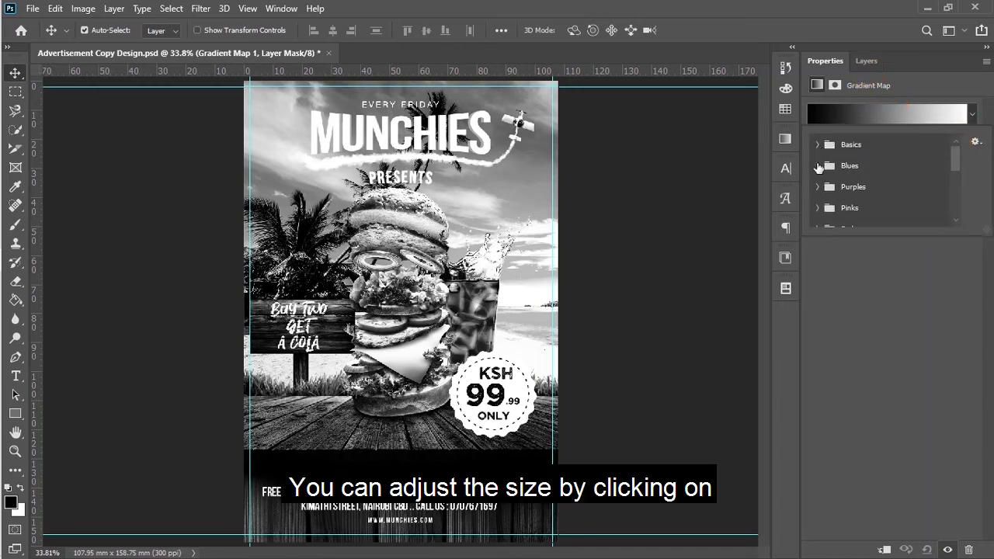
pyautogui.click(817, 166)
pyautogui.click(818, 165)
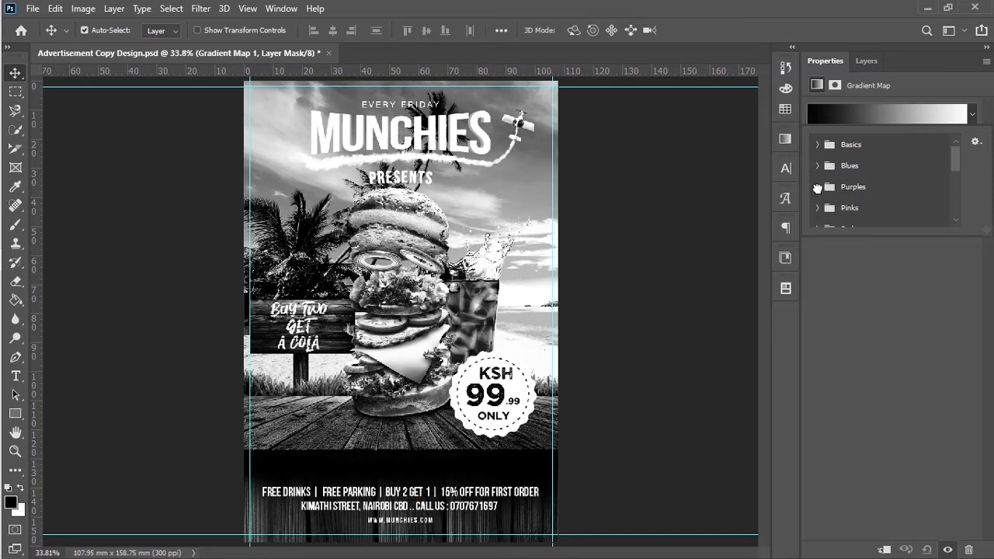
pyautogui.click(817, 187)
pyautogui.click(818, 187)
pyautogui.click(817, 208)
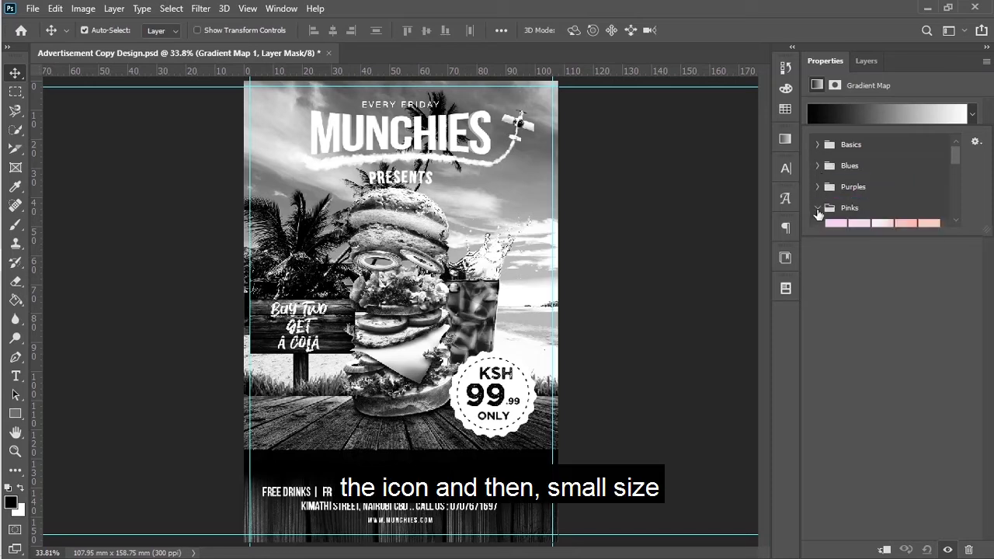
pyautogui.click(818, 208)
# Step: Restore the default gradient presets and confirm with OK
pyautogui.click(957, 192)
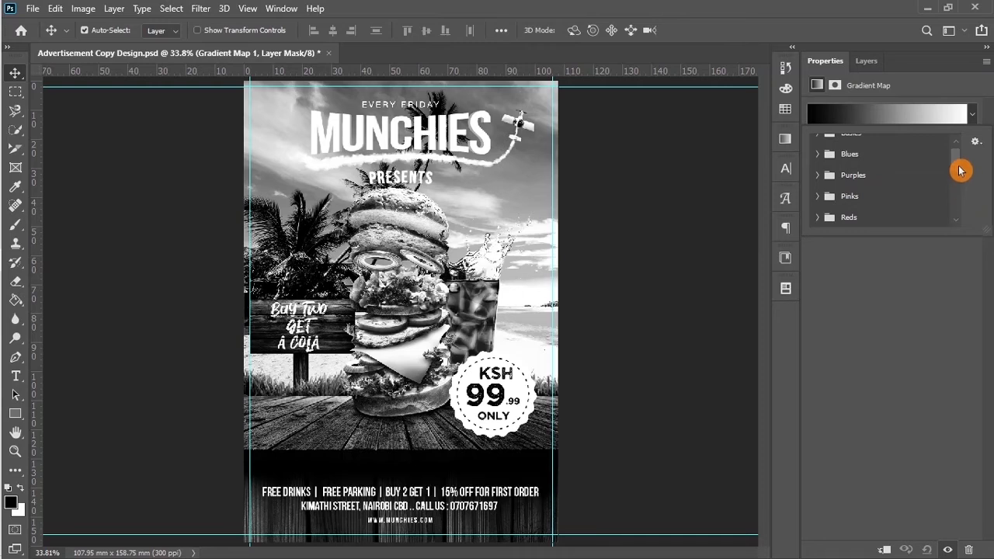
pyautogui.moveTo(958, 170); pyautogui.dragTo(957, 168)
pyautogui.click(979, 143)
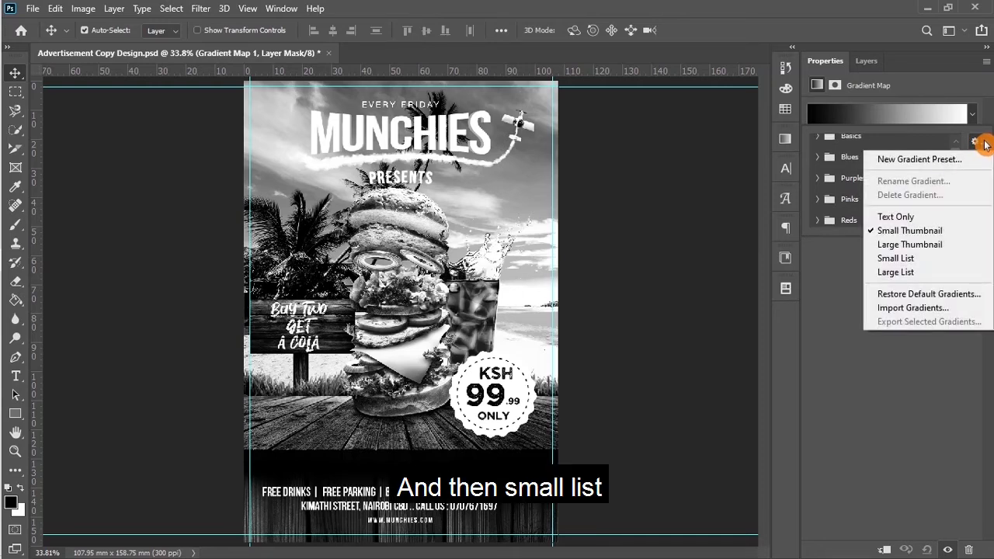
pyautogui.click(945, 293)
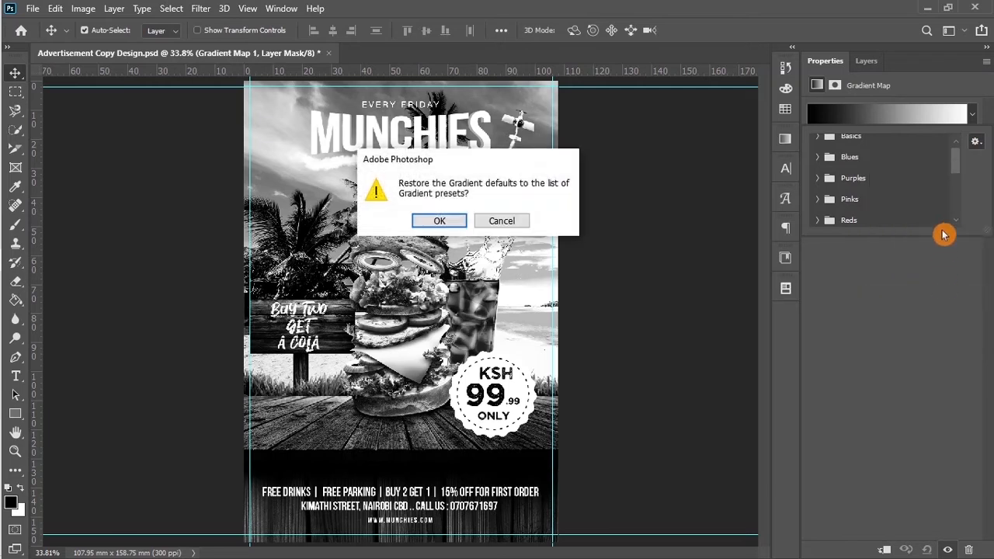
pyautogui.click(439, 220)
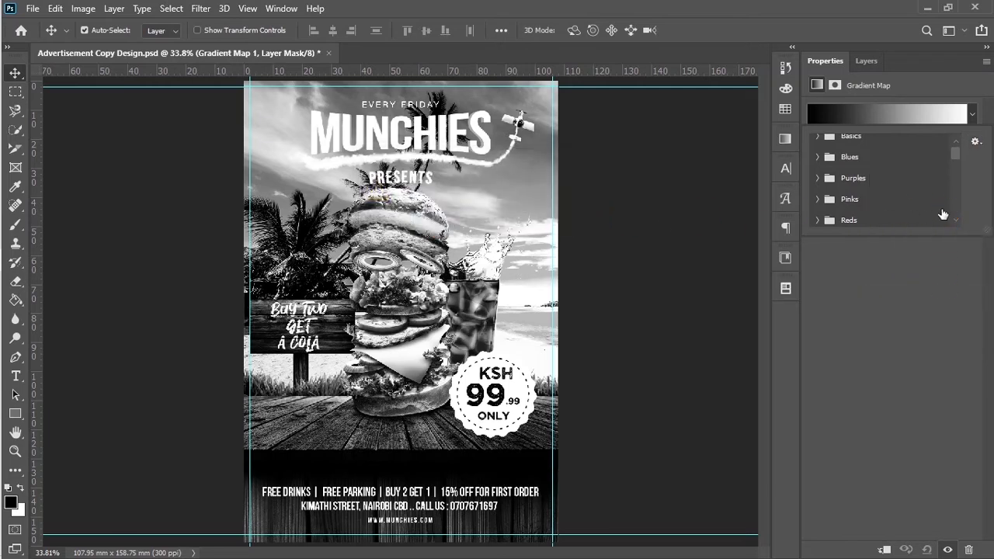
# Step: Switch the gradient preset view to Small List
pyautogui.click(976, 142)
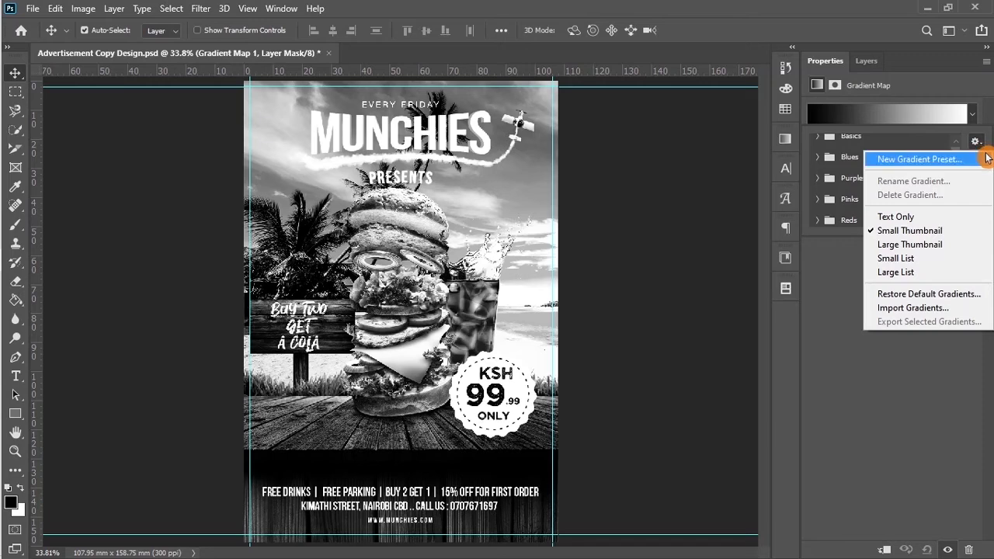
pyautogui.click(936, 245)
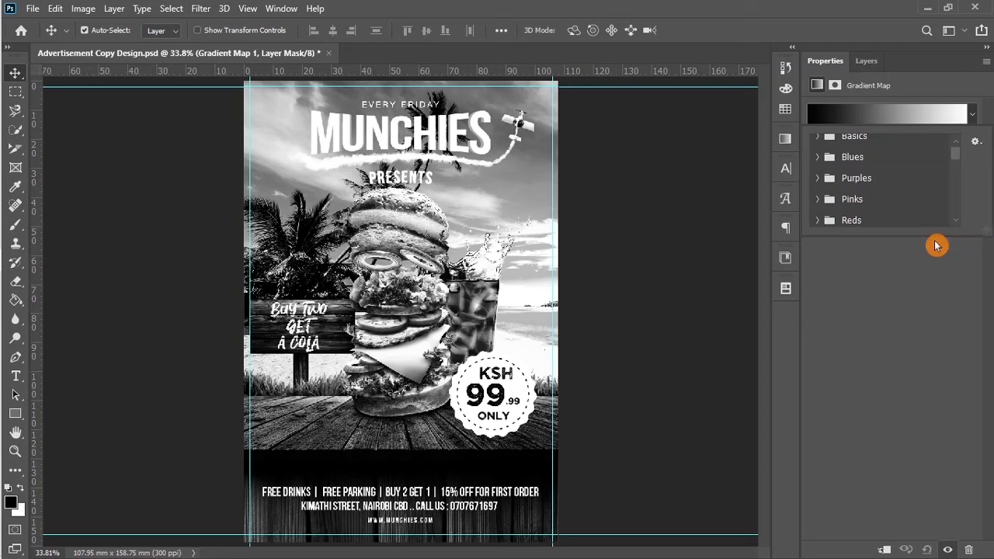
pyautogui.click(976, 146)
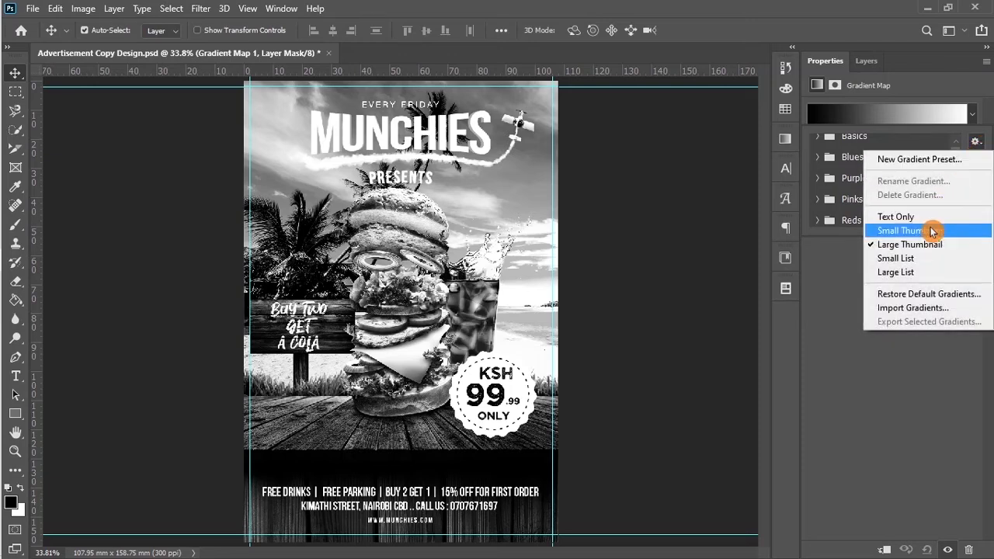
pyautogui.click(916, 257)
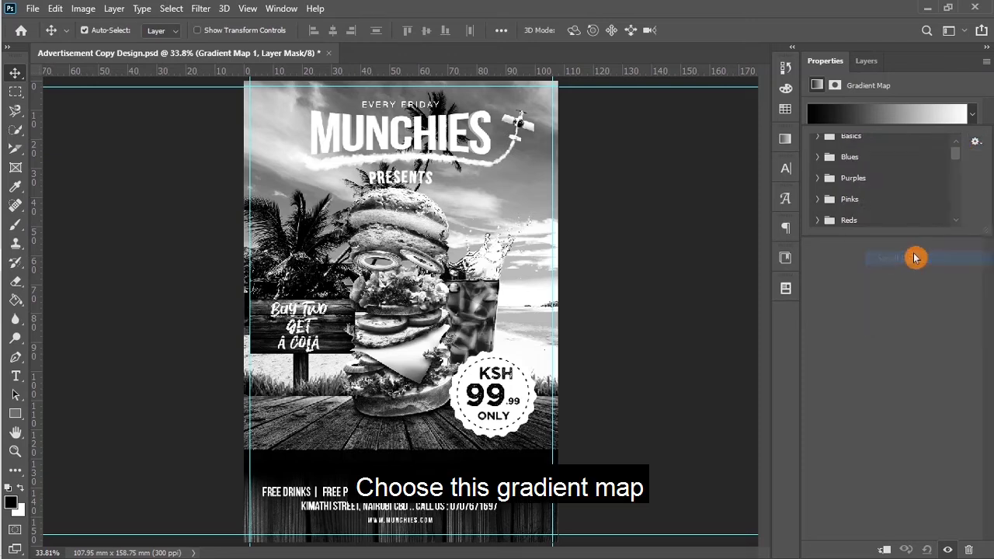
# Step: Apply the Orange_05 gradient from the Oranges folder to Gradient Map 1
pyautogui.moveTo(956, 157); pyautogui.dragTo(955, 172)
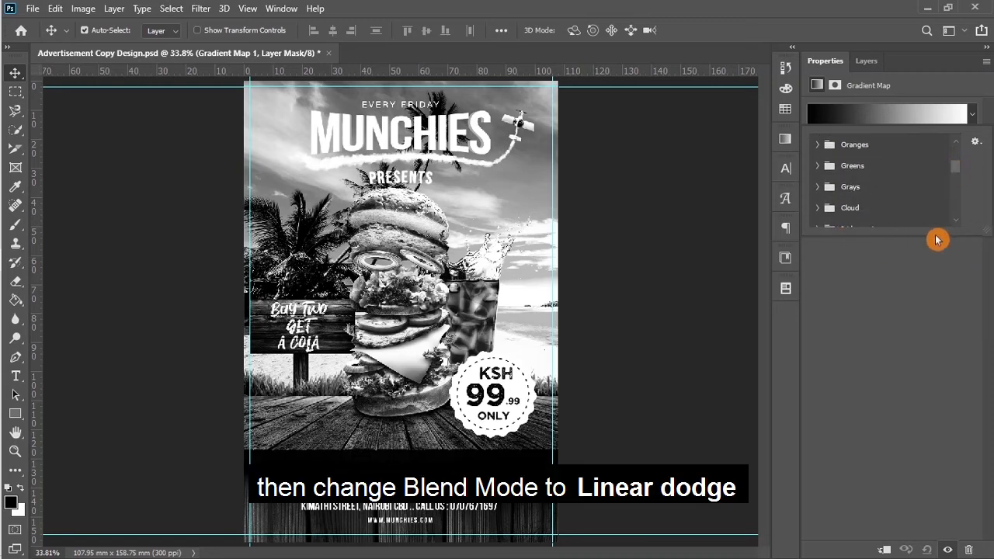
pyautogui.click(816, 165)
pyautogui.click(816, 165)
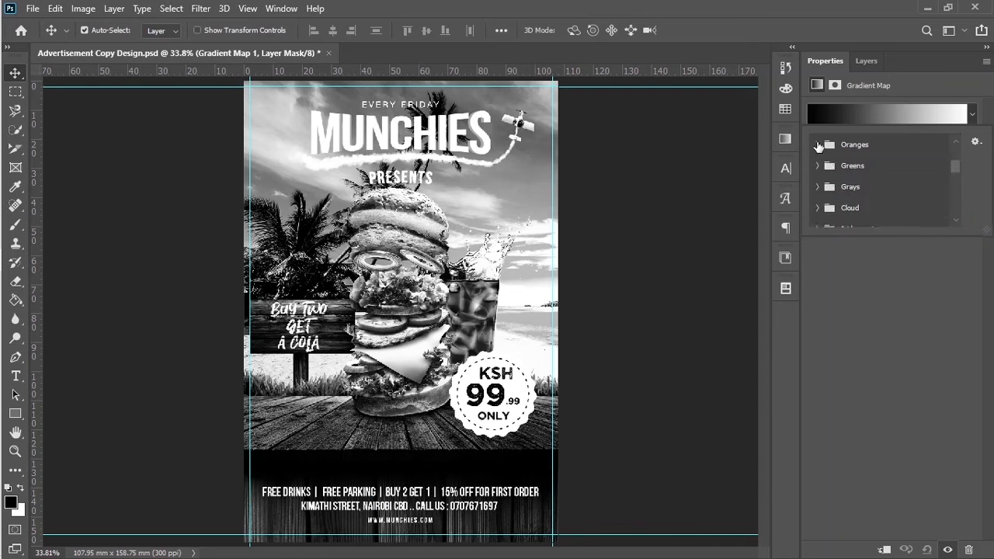
pyautogui.click(817, 144)
pyautogui.moveTo(955, 161)
pyautogui.mouseDown()
pyautogui.moveTo(955, 182)
pyautogui.moveTo(955, 170)
pyautogui.mouseUp()
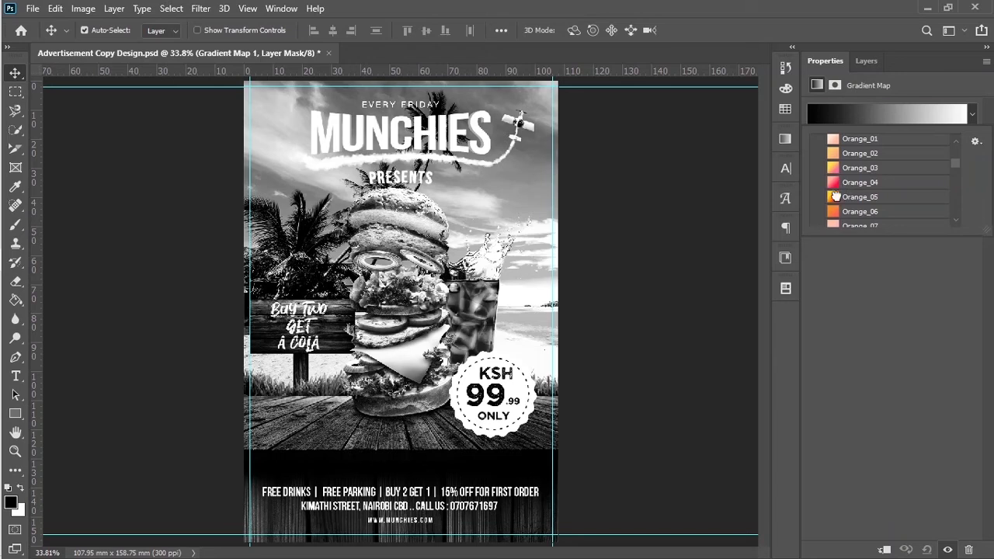
pyautogui.click(834, 197)
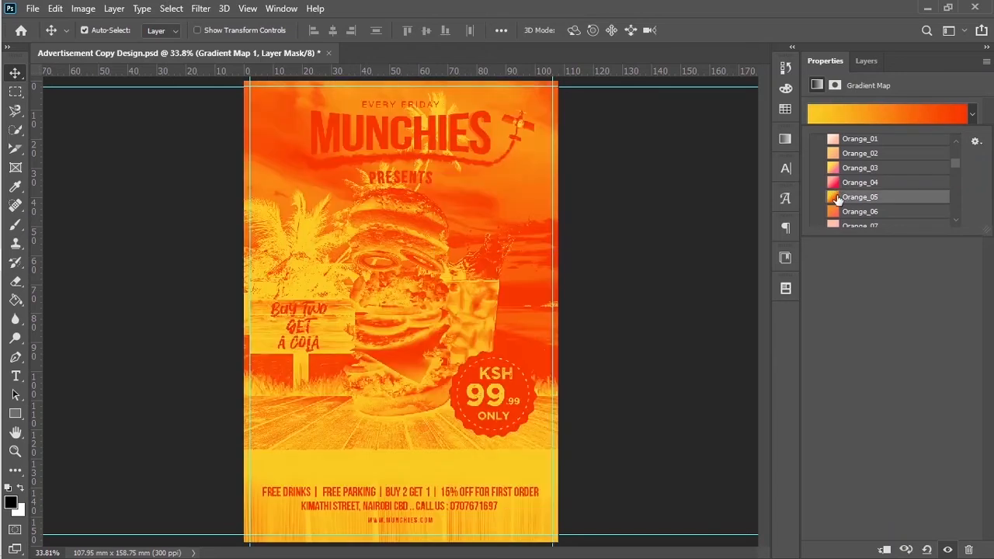
pyautogui.click(862, 64)
pyautogui.click(861, 62)
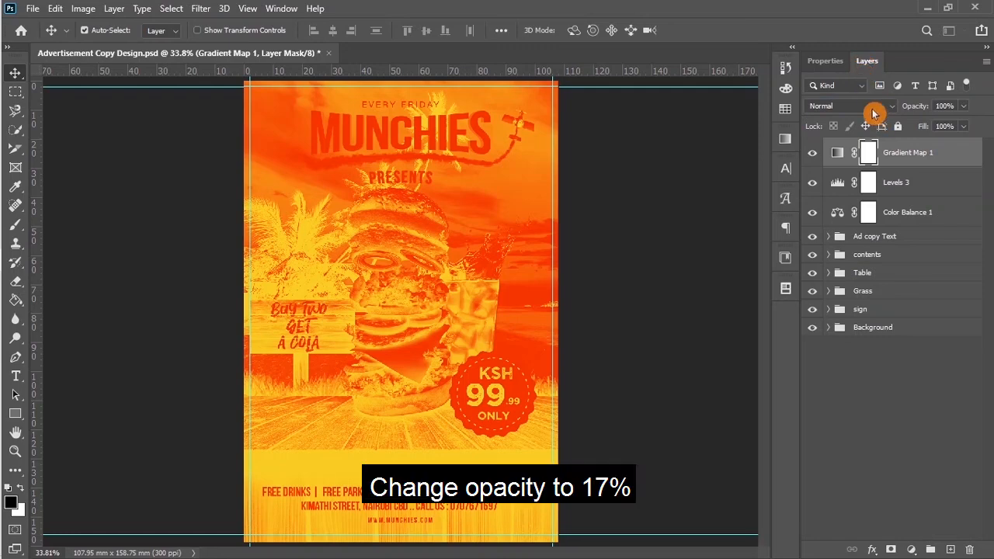
# Step: Set Gradient Map 1 to Linear Dodge (Add) blend mode at 15% opacity
pyautogui.click(873, 109)
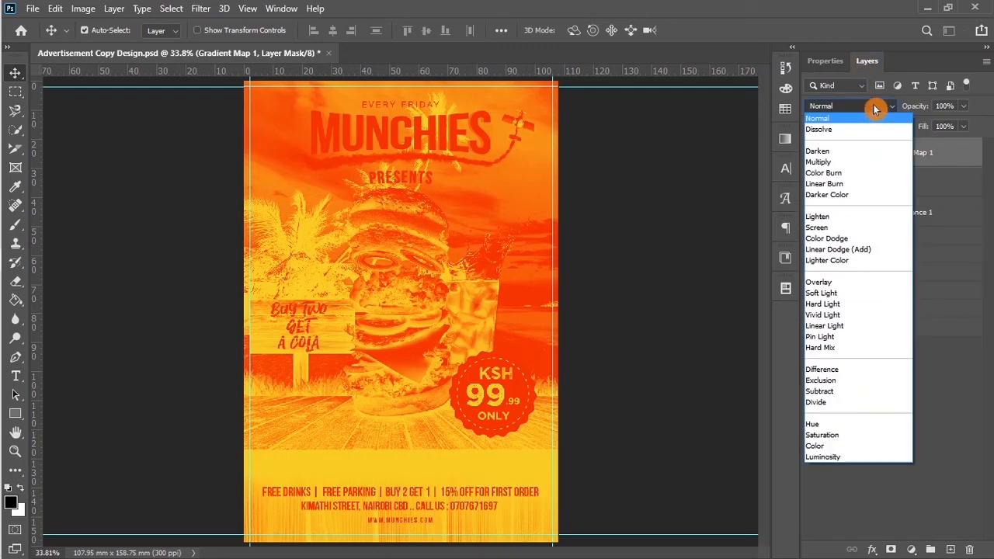
pyautogui.click(860, 249)
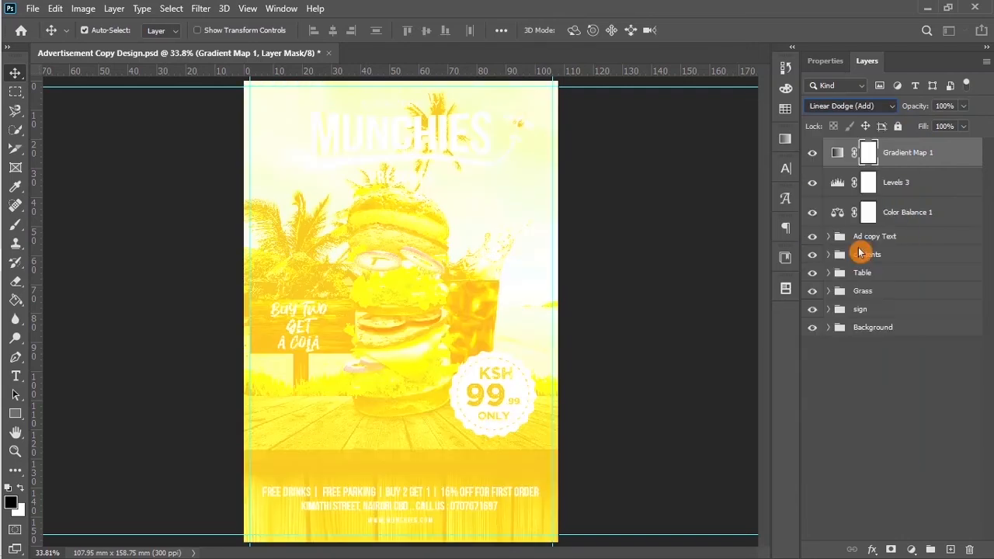
pyautogui.click(942, 106)
pyautogui.write('1')
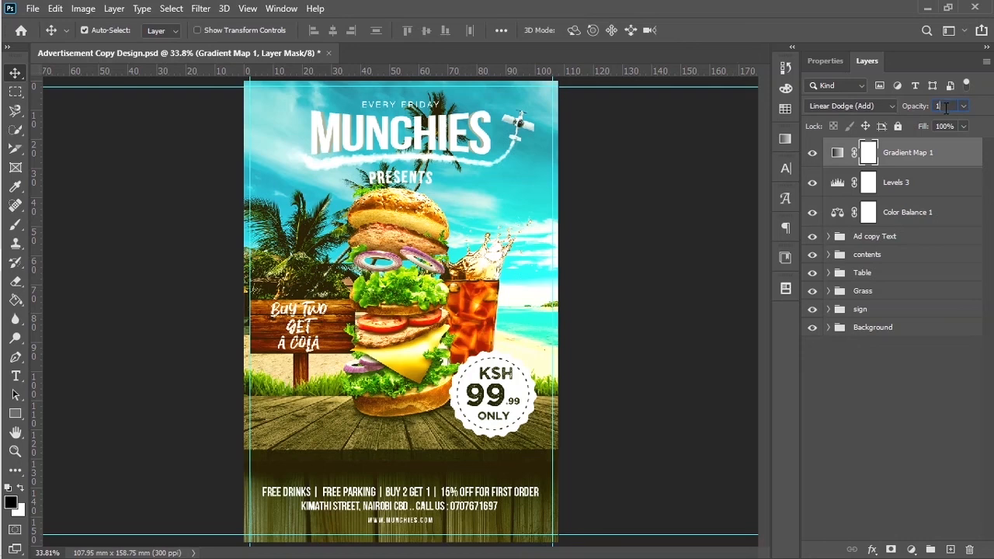
pyautogui.write('5')
pyautogui.click(782, 138)
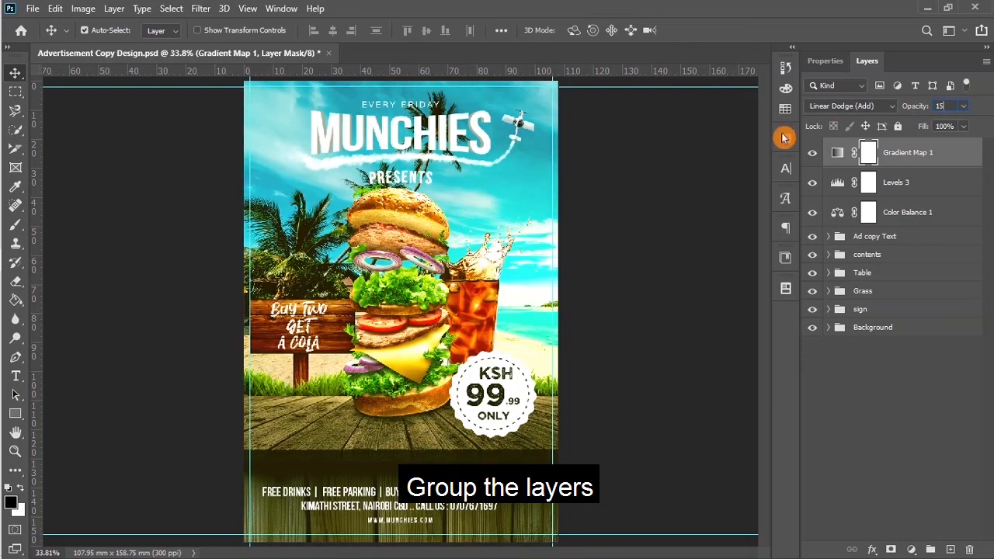
pyautogui.click(945, 106)
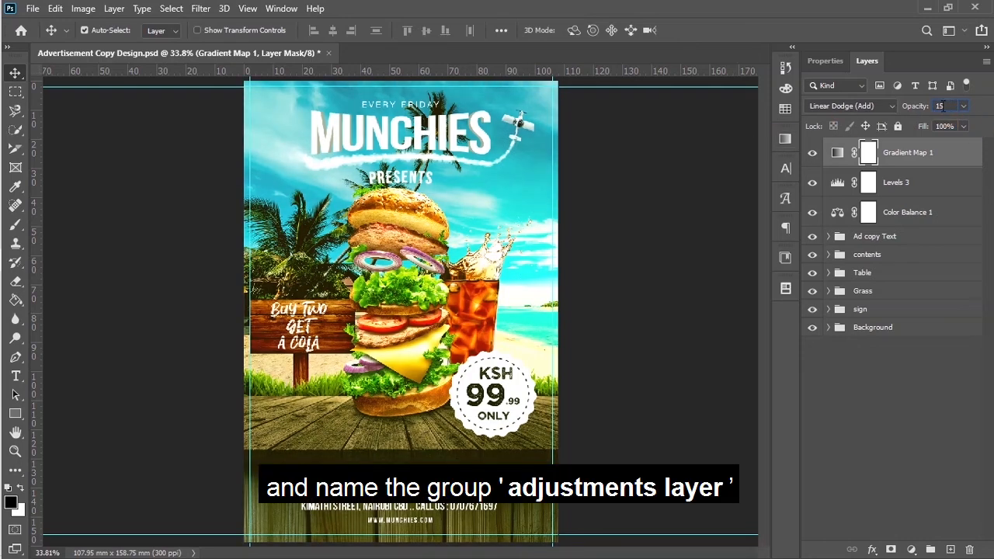
pyautogui.click(829, 62)
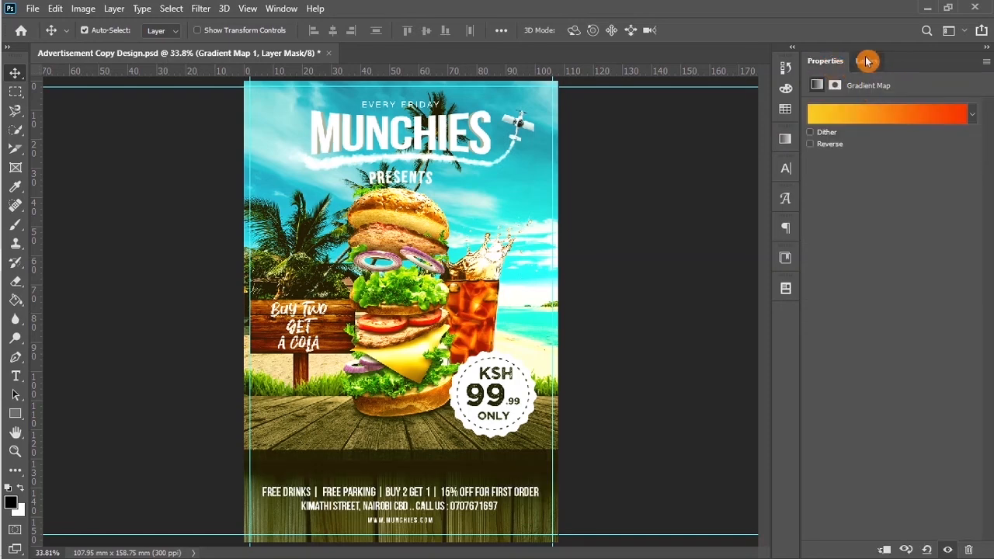
pyautogui.click(867, 63)
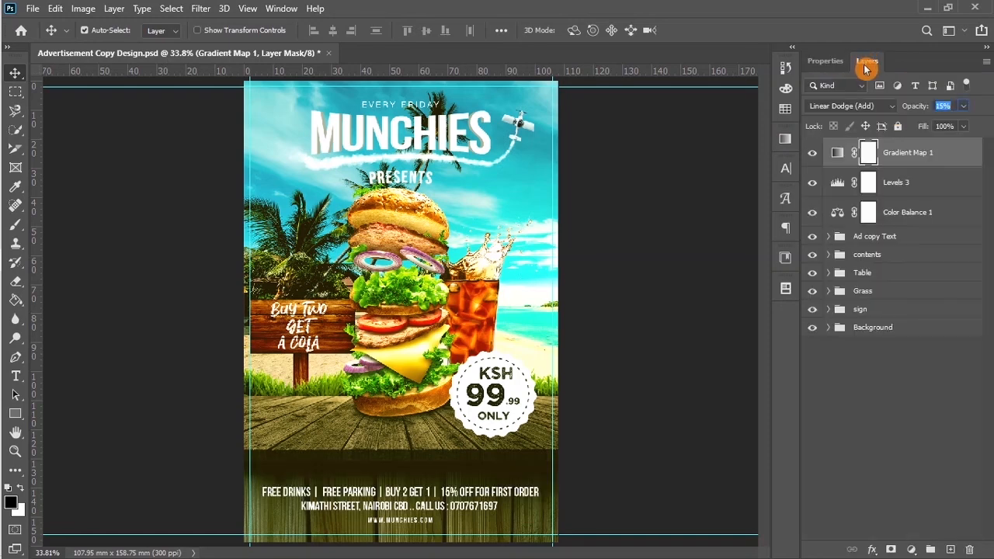
# Step: Group Gradient Map 1, Levels 3 and Color Balance 1, naming the group 'Adjustment Layer'
pyautogui.keyDown('shift'); pyautogui.click(909, 215); pyautogui.keyUp('shift')
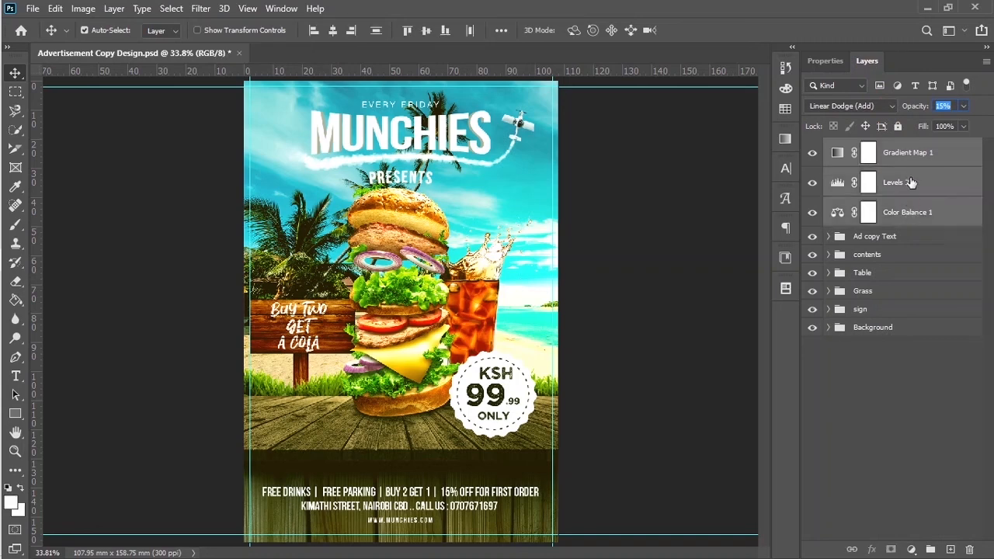
pyautogui.moveTo(909, 215); pyautogui.dragTo(931, 549)
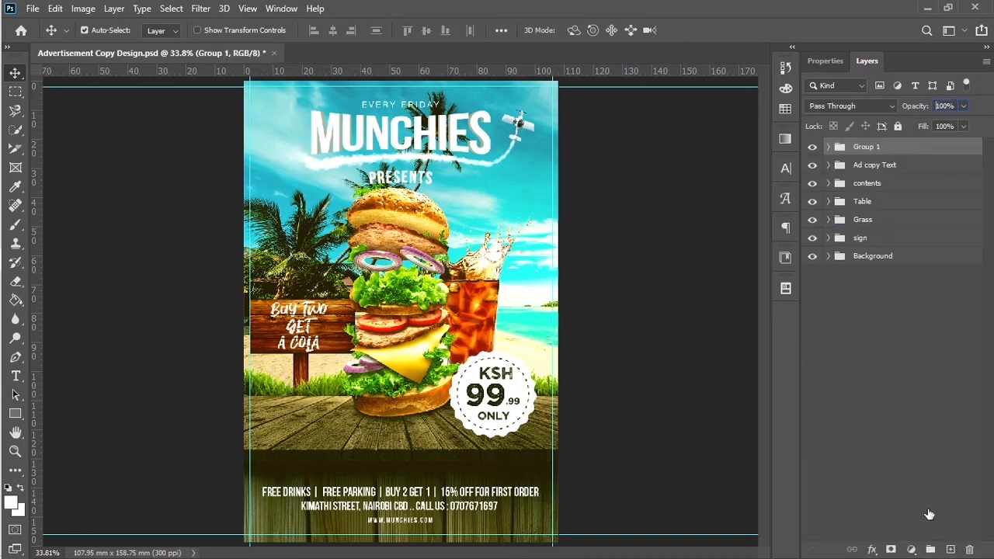
pyautogui.doubleClick(870, 146)
pyautogui.write('A')
pyautogui.press('BackSpace')
pyautogui.press('Return')
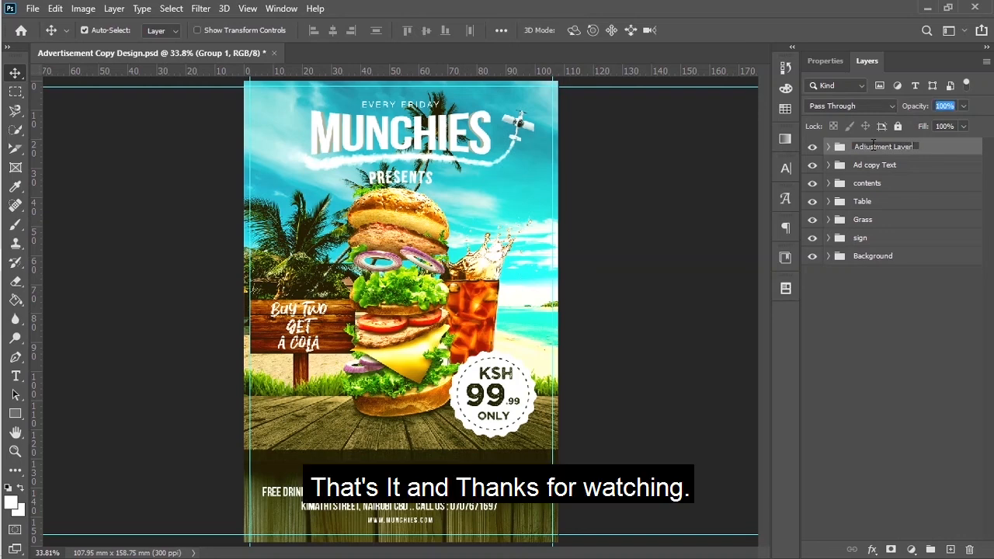